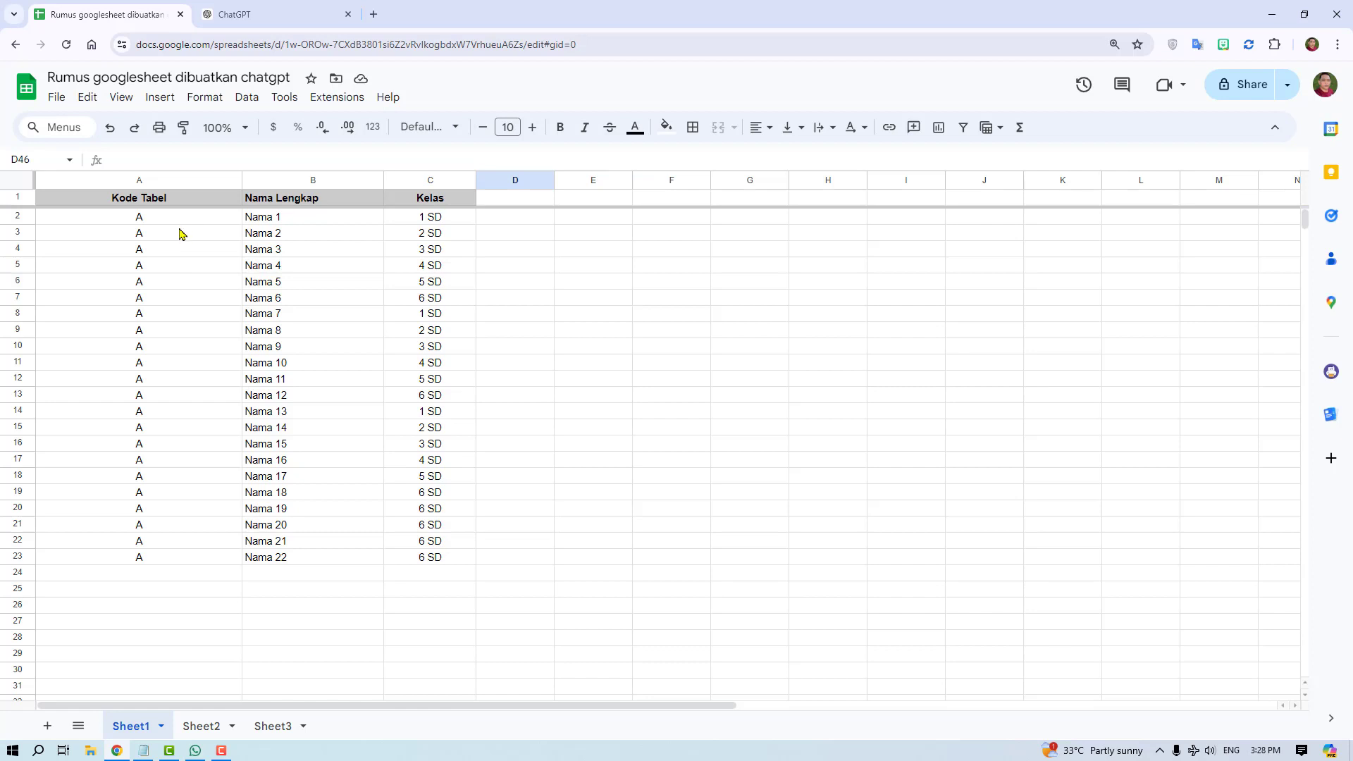
- Examine the Kode Tabel, Nama Lengkap and Kelas data in the Sheet1 and Sheet2 tables
left_click_drag(137, 201, 453, 558)
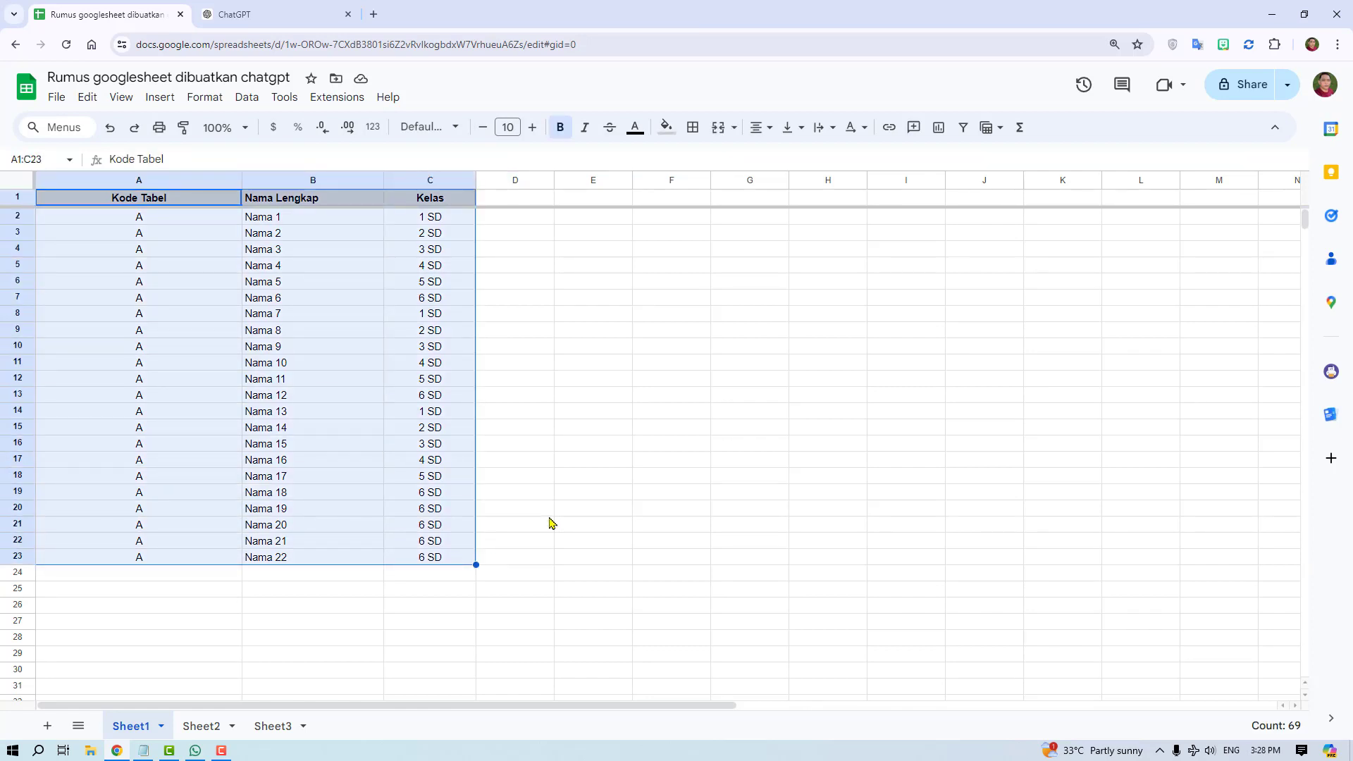
left_click(211, 727)
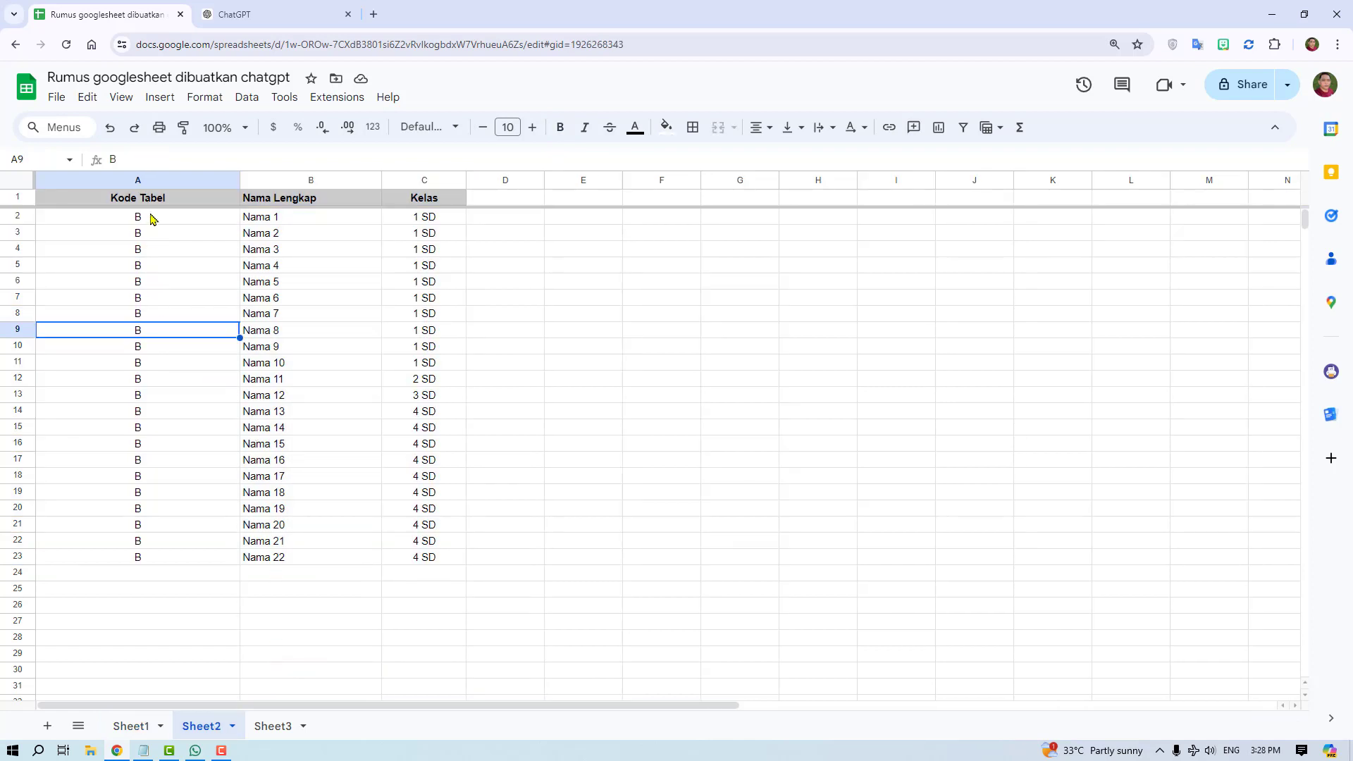
left_click_drag(151, 203, 461, 558)
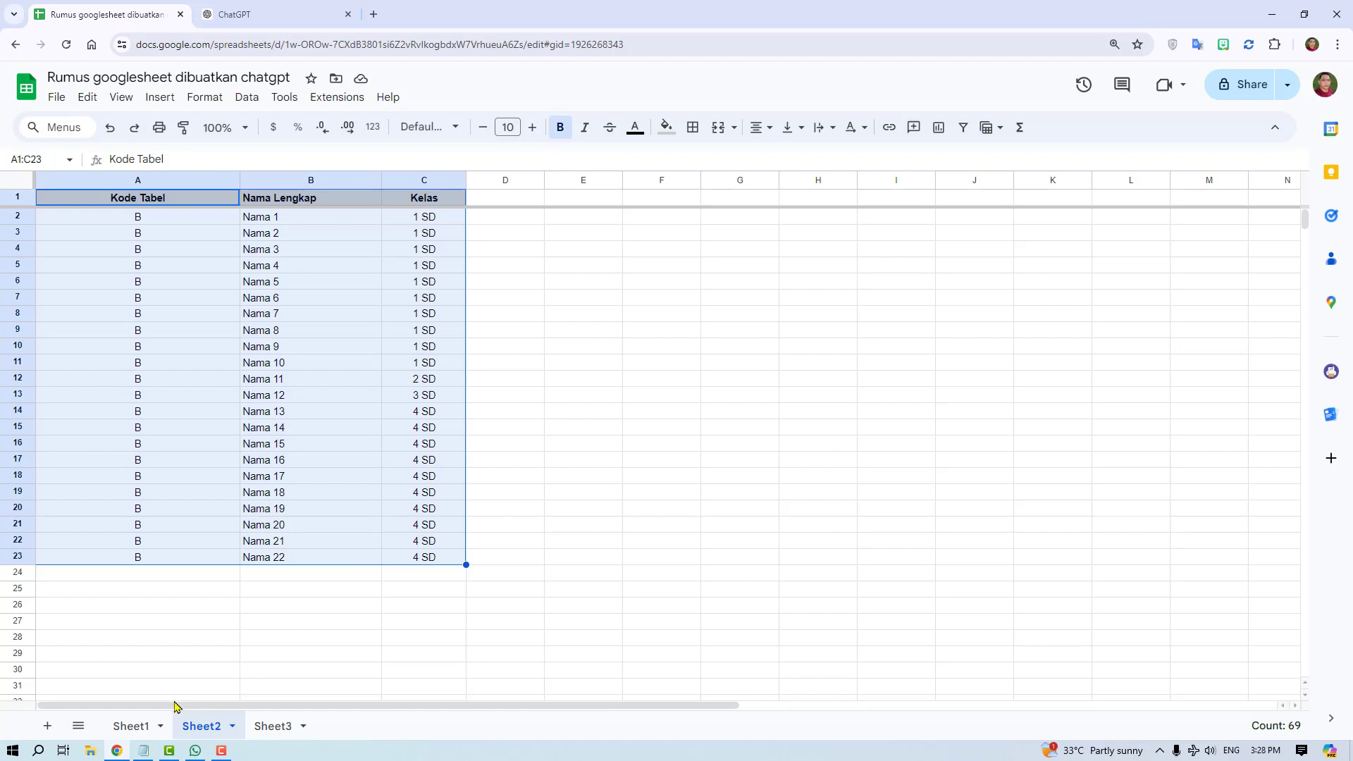
left_click(141, 726)
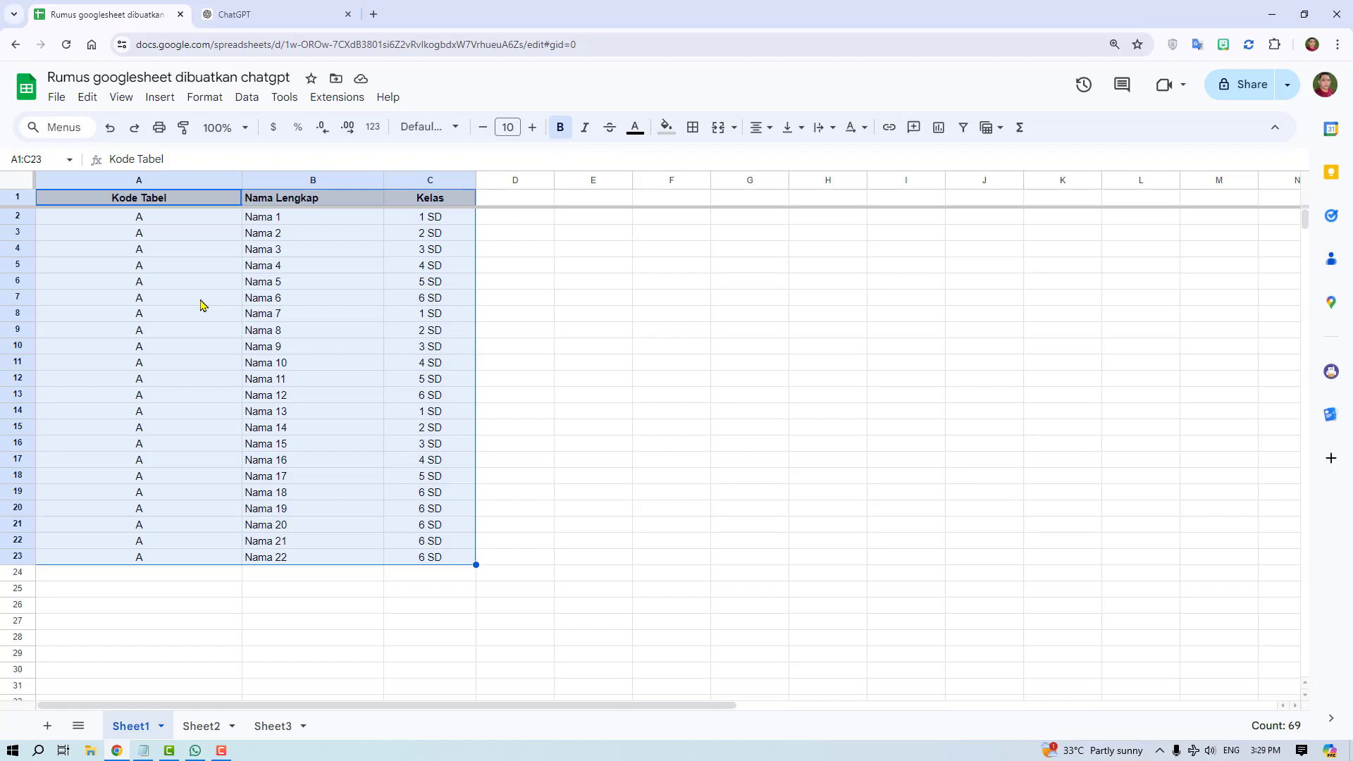
- Examine in Sheet3 how the QUERY formula stacks the Sheet2 records beneath the Sheet1 records
left_click(275, 725)
left_click(536, 557)
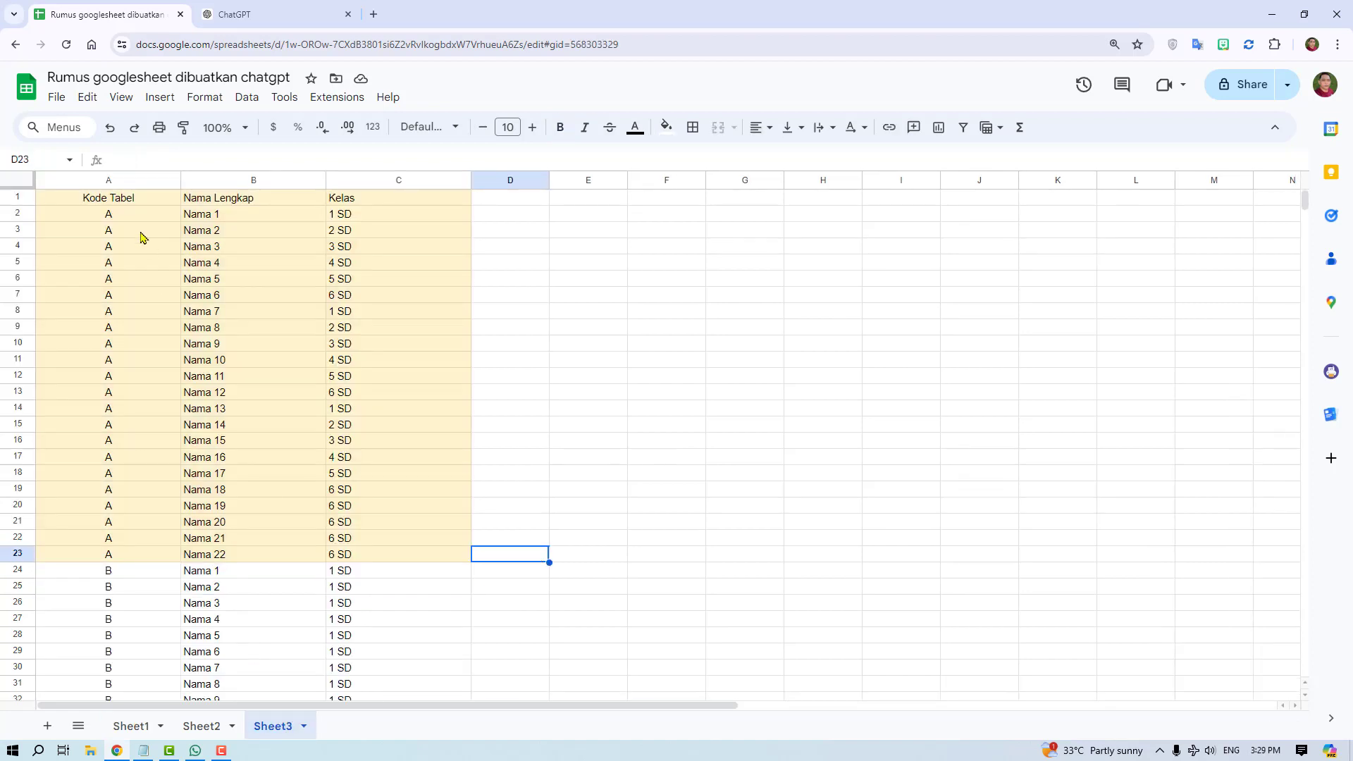
left_click_drag(107, 199, 462, 556)
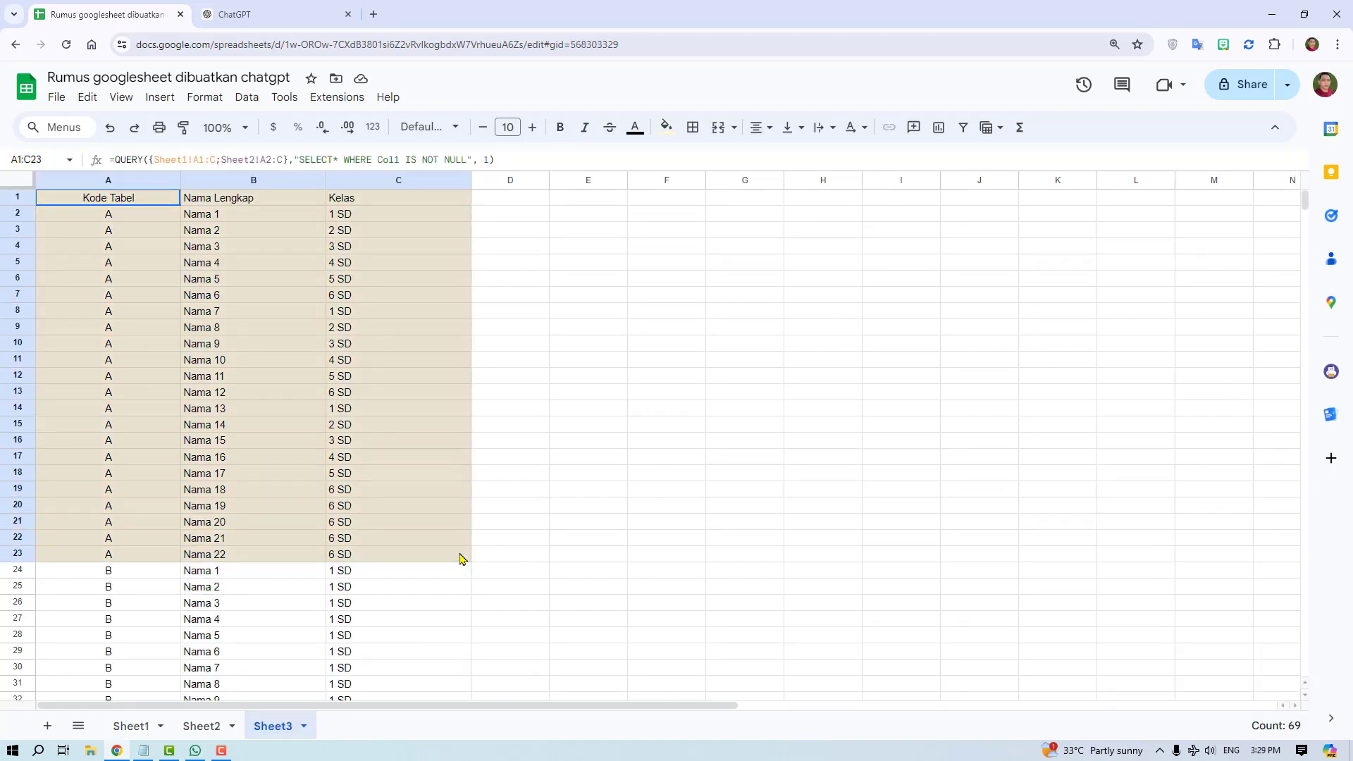
left_click_drag(106, 572, 389, 639)
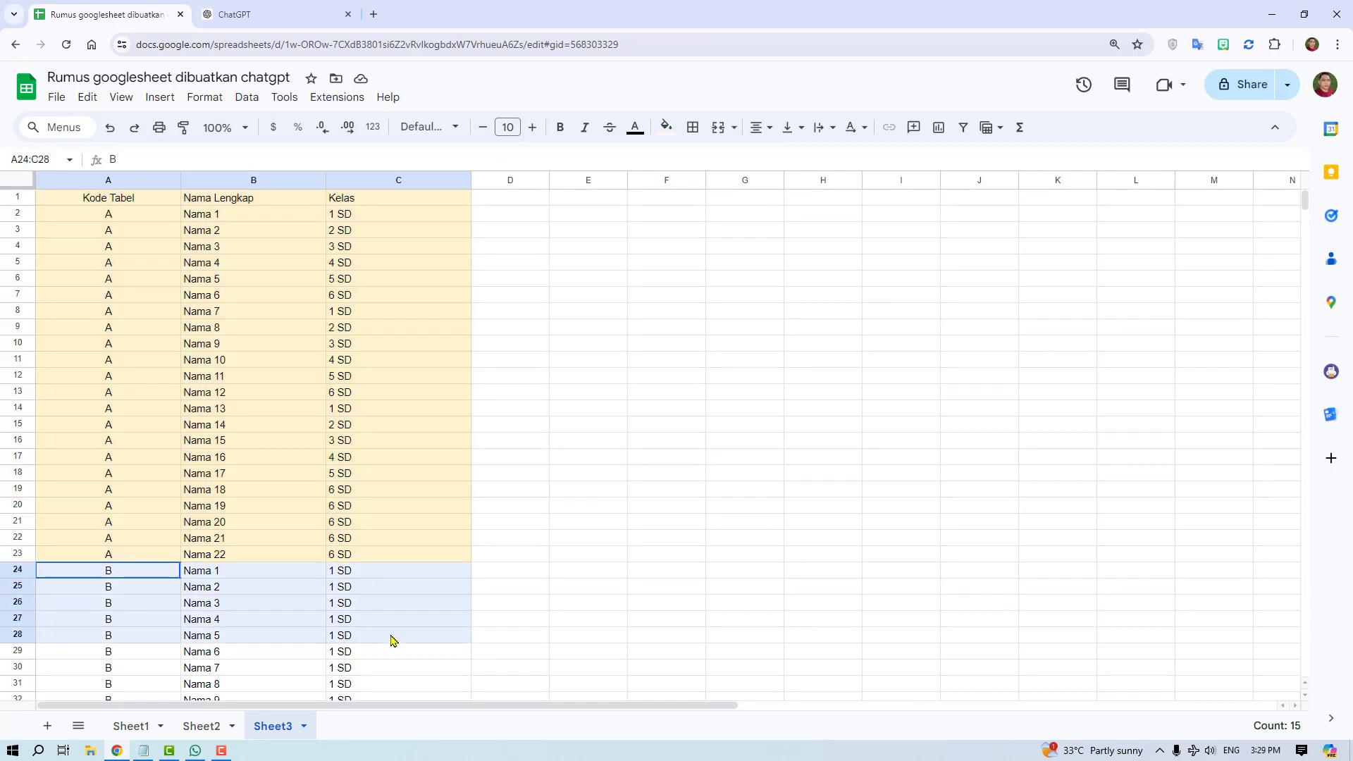
left_click(211, 572)
scroll(219, 497, "down", 2)
left_click_drag(112, 415, 374, 415)
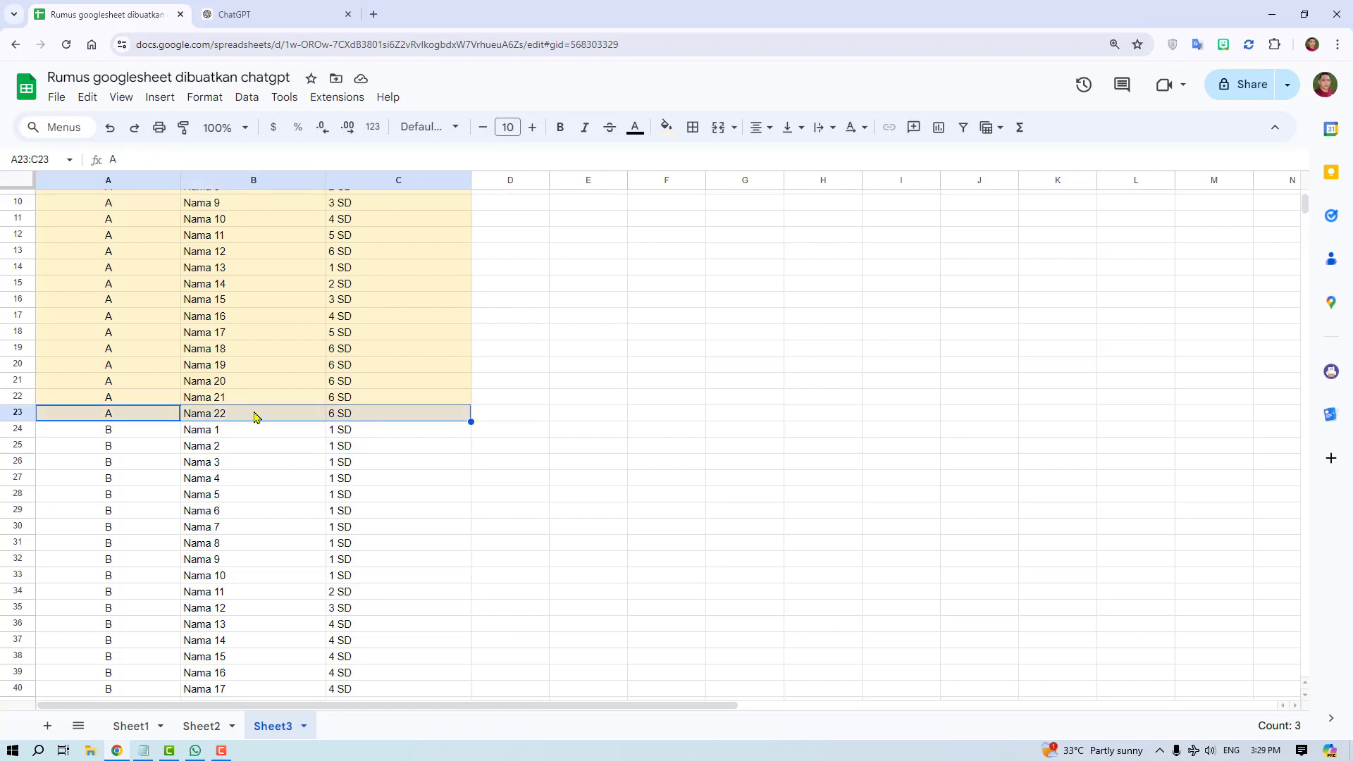
- Extend the Sheet1 table down to row 28 with code A entries through Nama 27, and check the combined table in Sheet3
left_click(134, 727)
left_click_drag(141, 525, 470, 633)
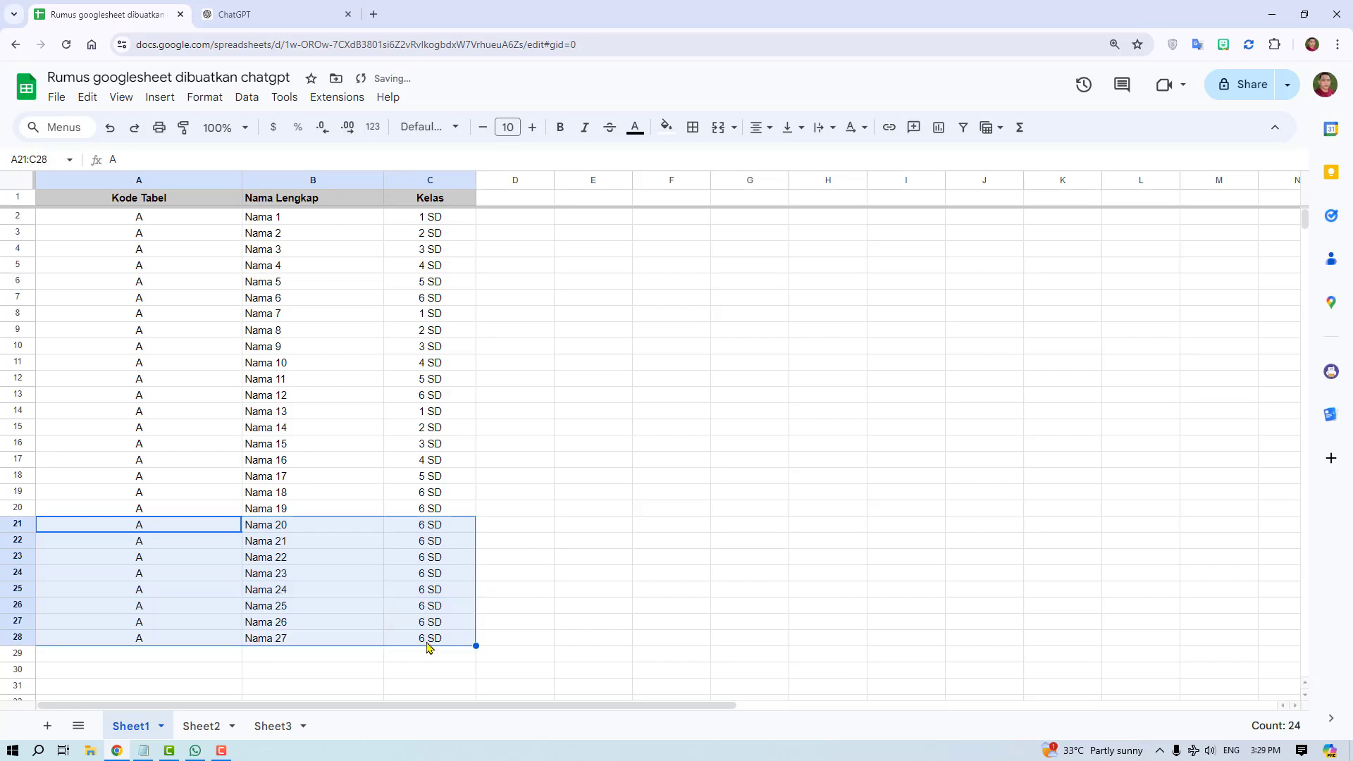
left_click(278, 726)
left_click_drag(94, 417, 385, 501)
left_click_drag(116, 512, 380, 564)
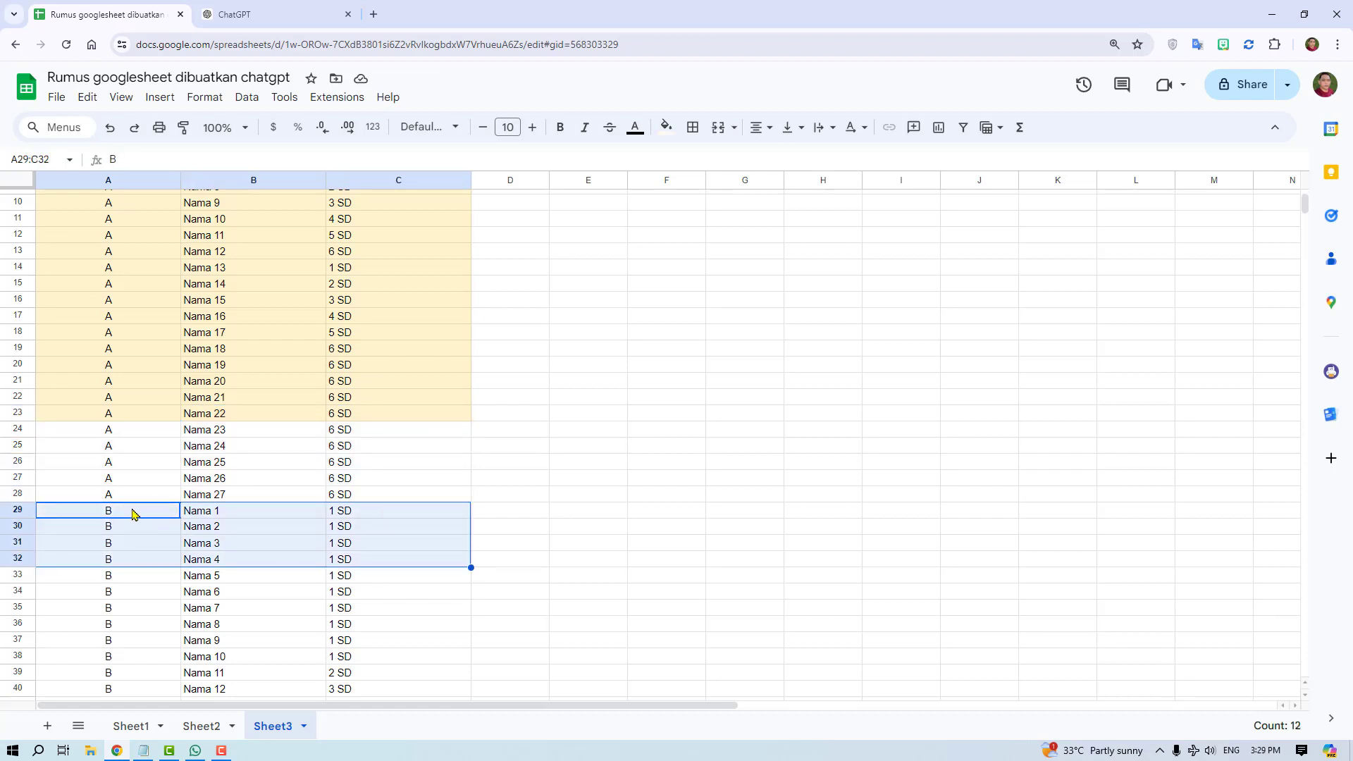
left_click_drag(133, 514, 393, 564)
left_click(431, 630)
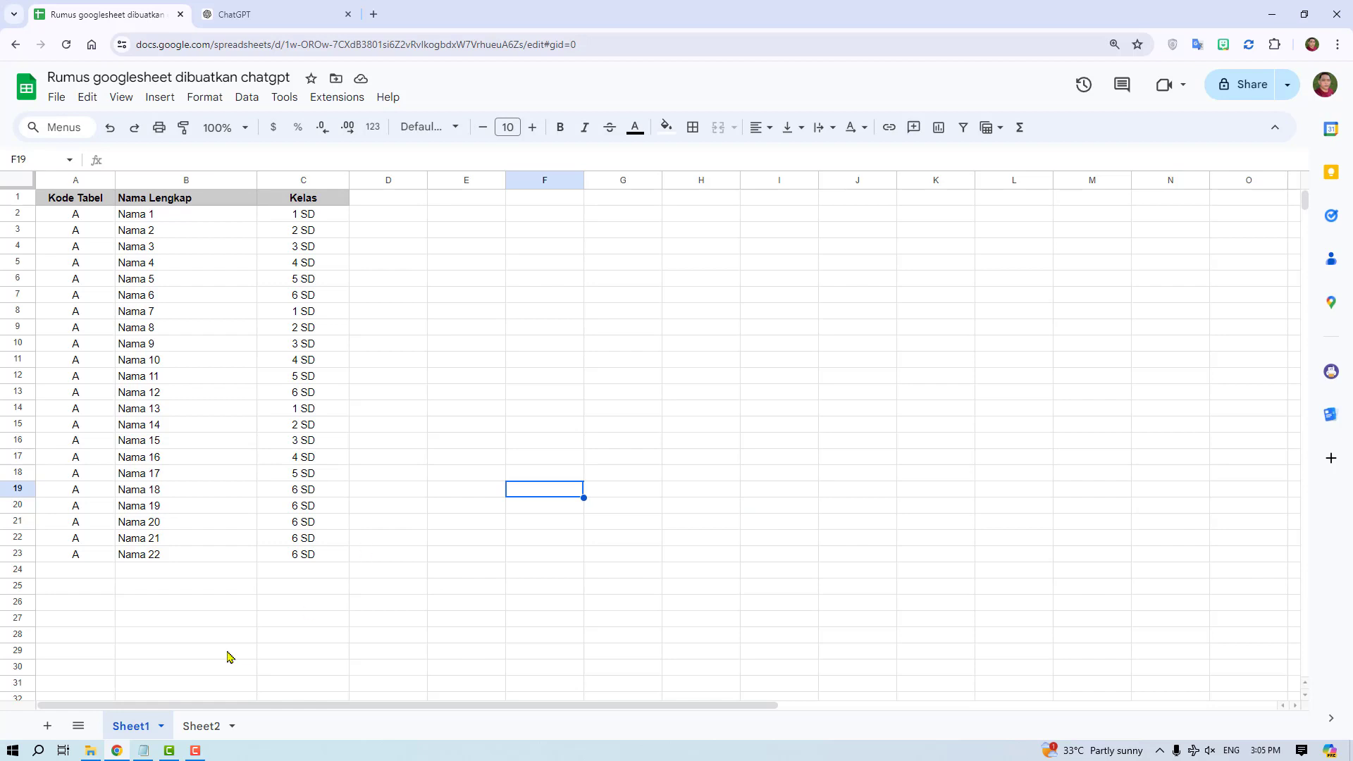
- Compare the column layout and Kode Tabel values of the Sheet1 and Sheet2 tables
left_click_drag(65, 205, 303, 554)
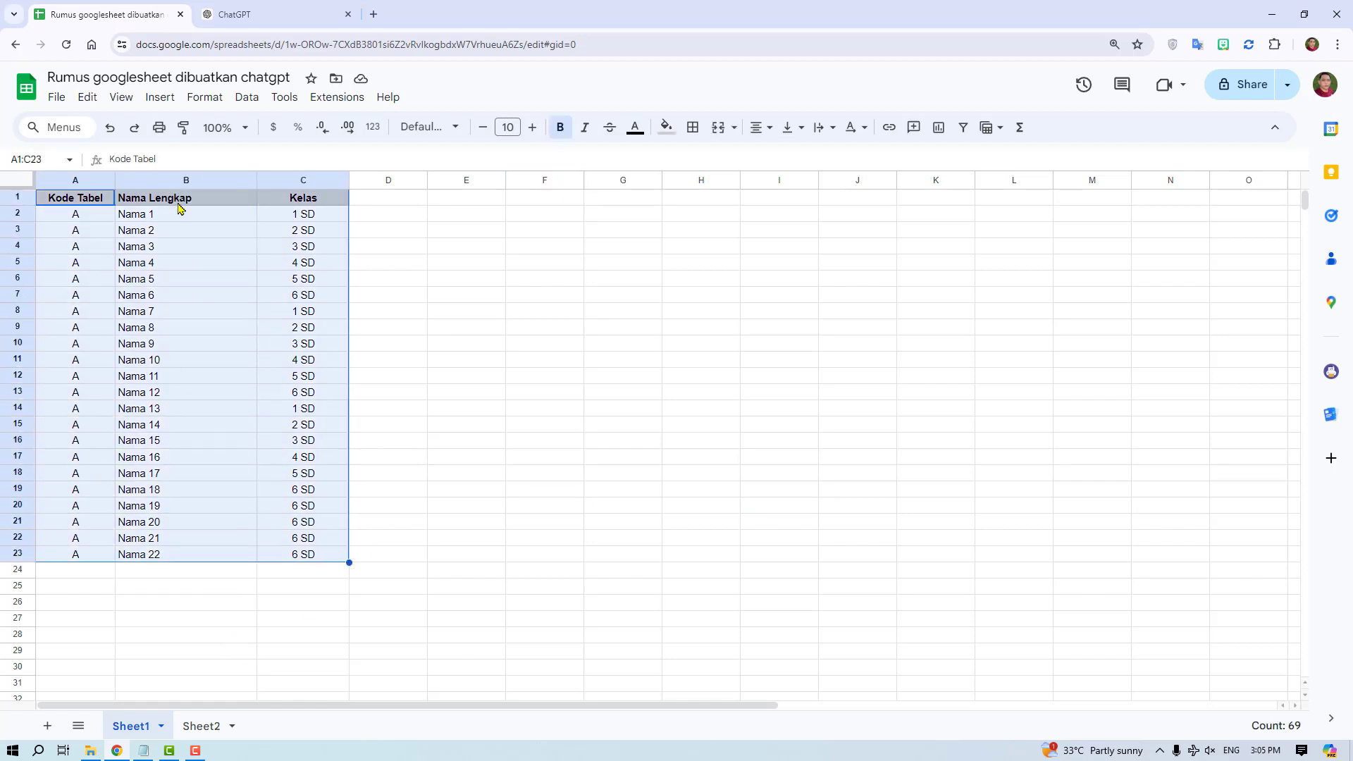
left_click(299, 204)
left_click_drag(99, 222, 104, 553)
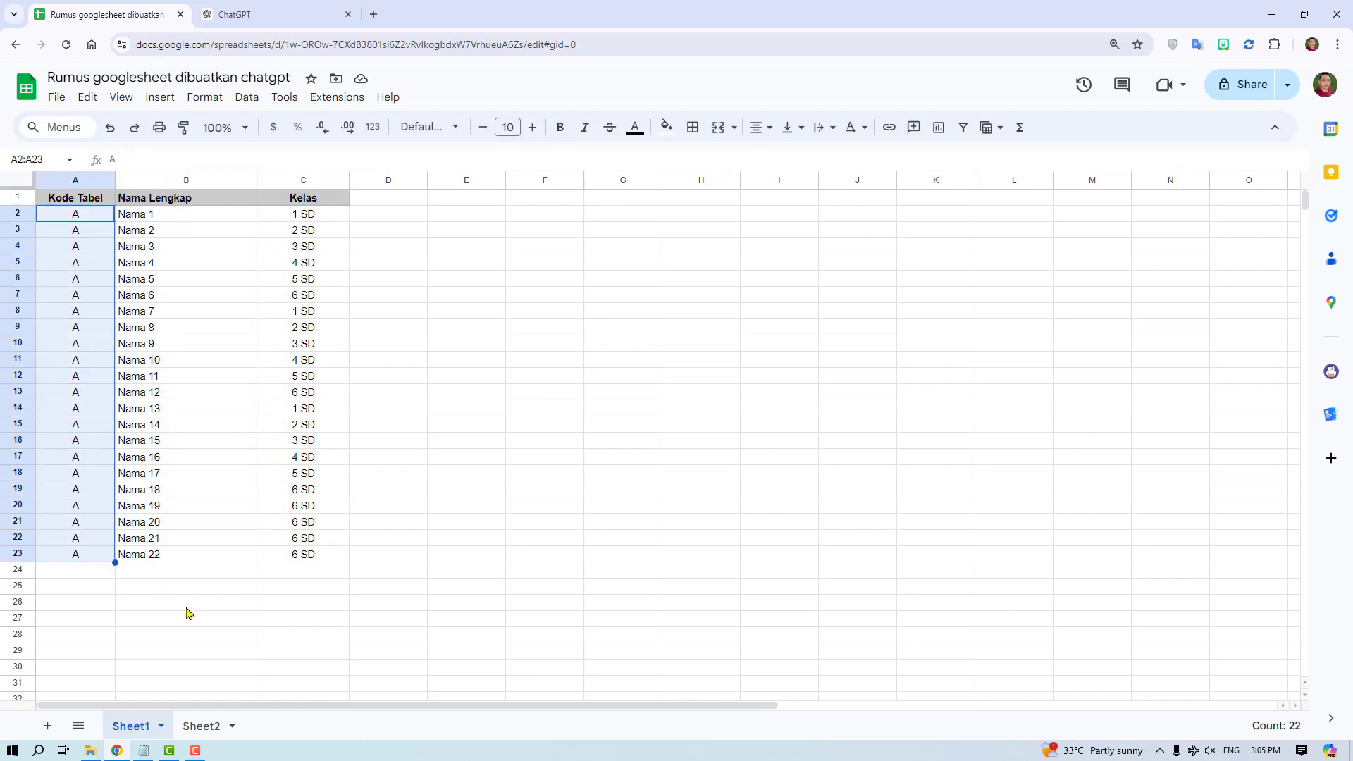
left_click(202, 726)
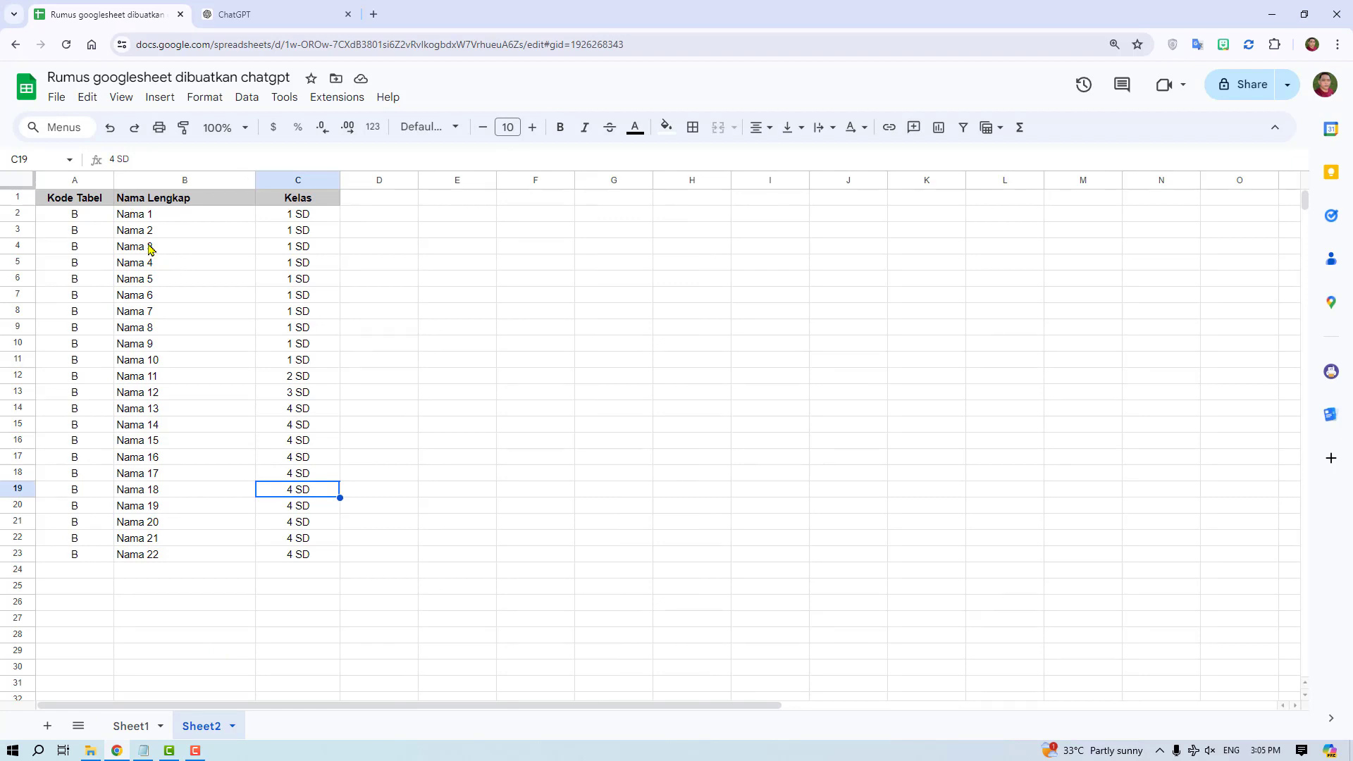
left_click_drag(99, 202, 97, 556)
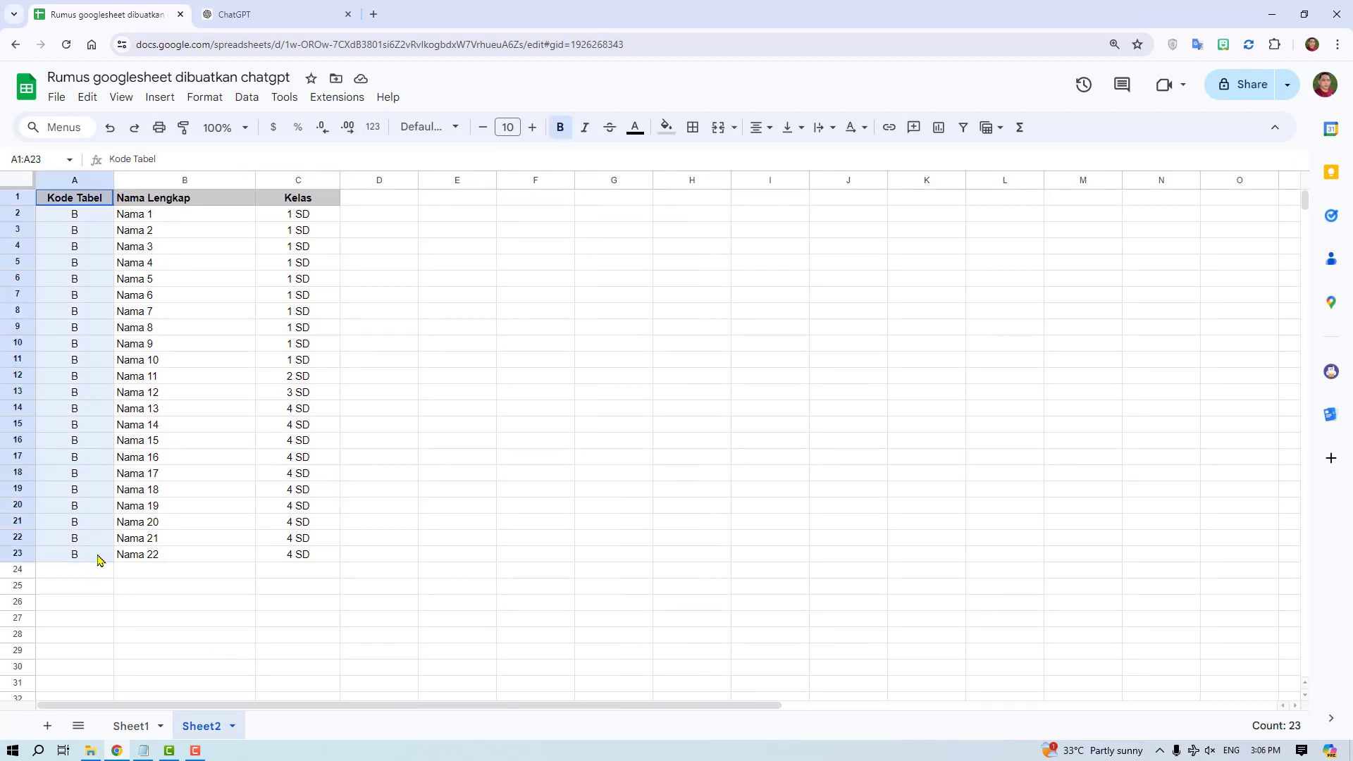
left_click(446, 478)
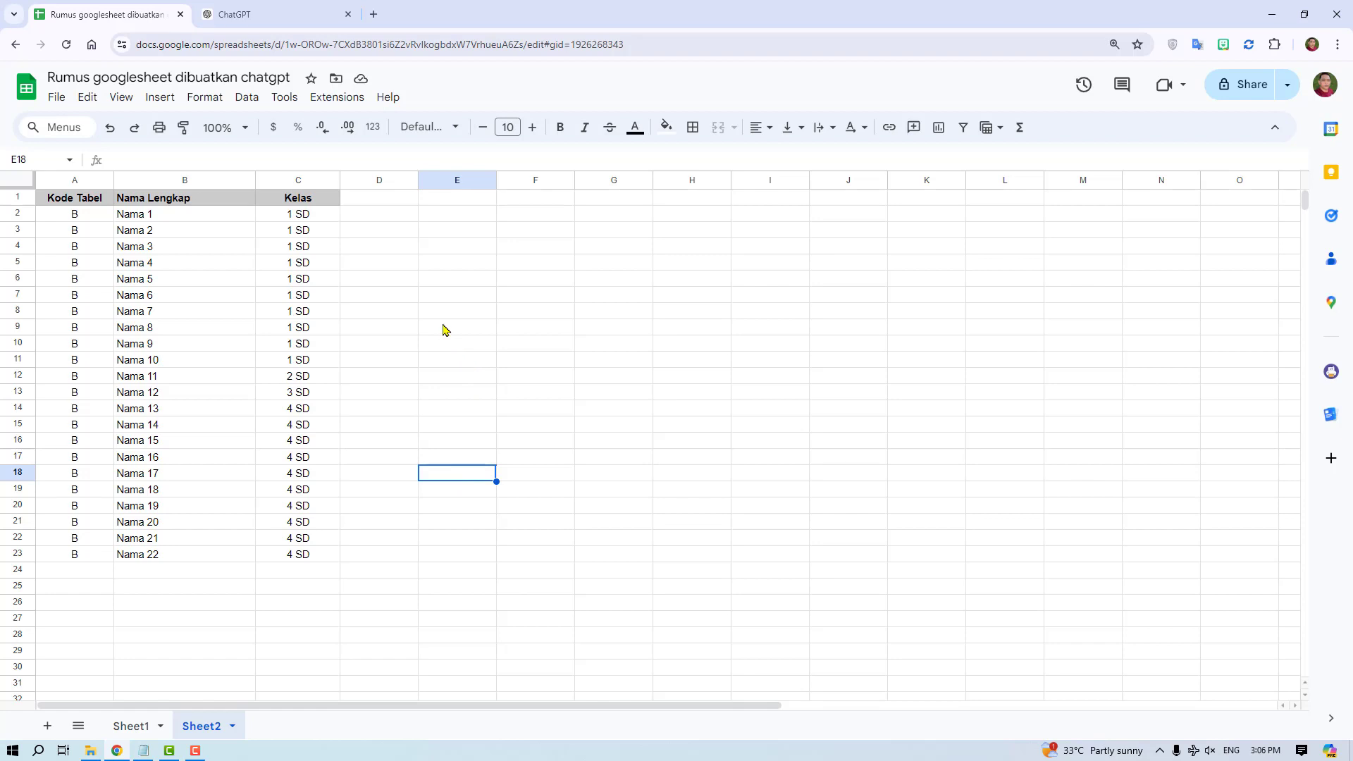
- Switch to ChatGPT and fill its message with the prepared Notepad prompt asking for a QUERY formula that combines two sheets
left_click(245, 14)
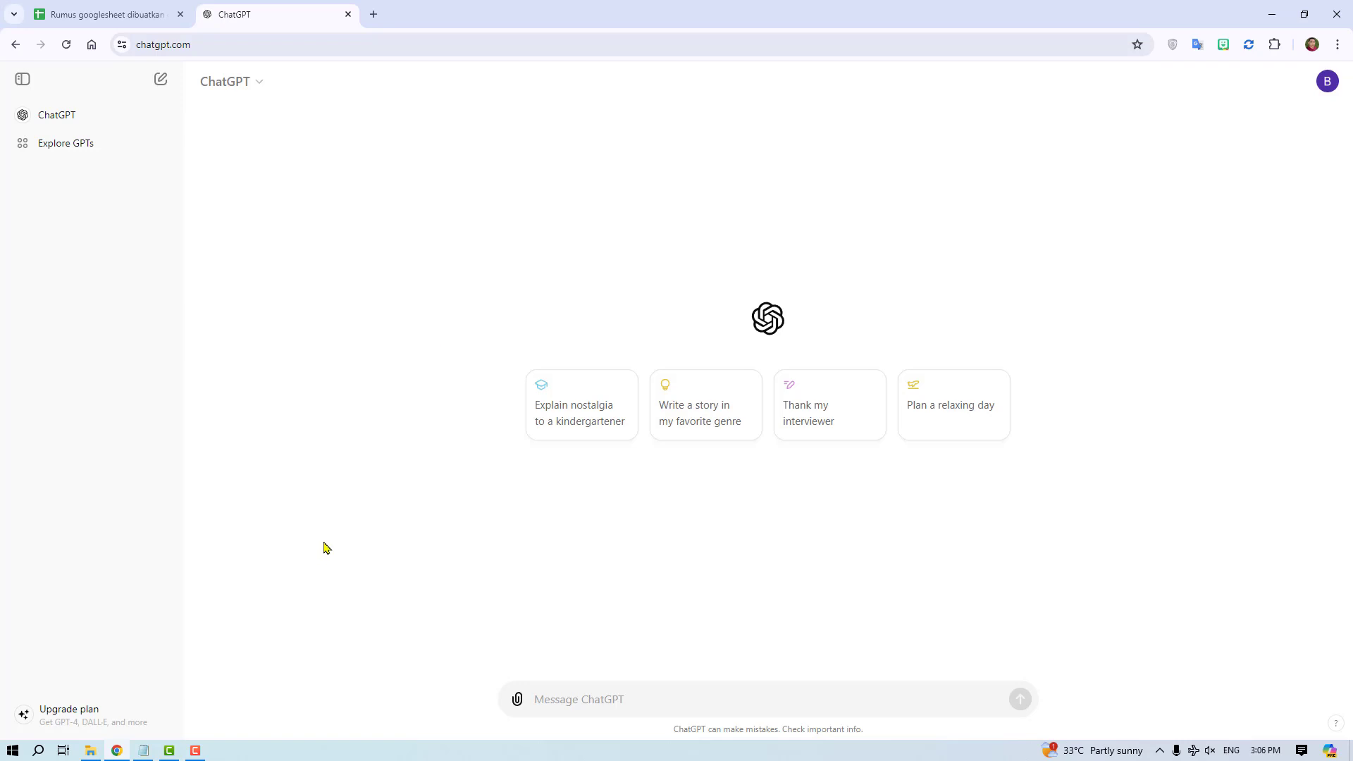
left_click(143, 750)
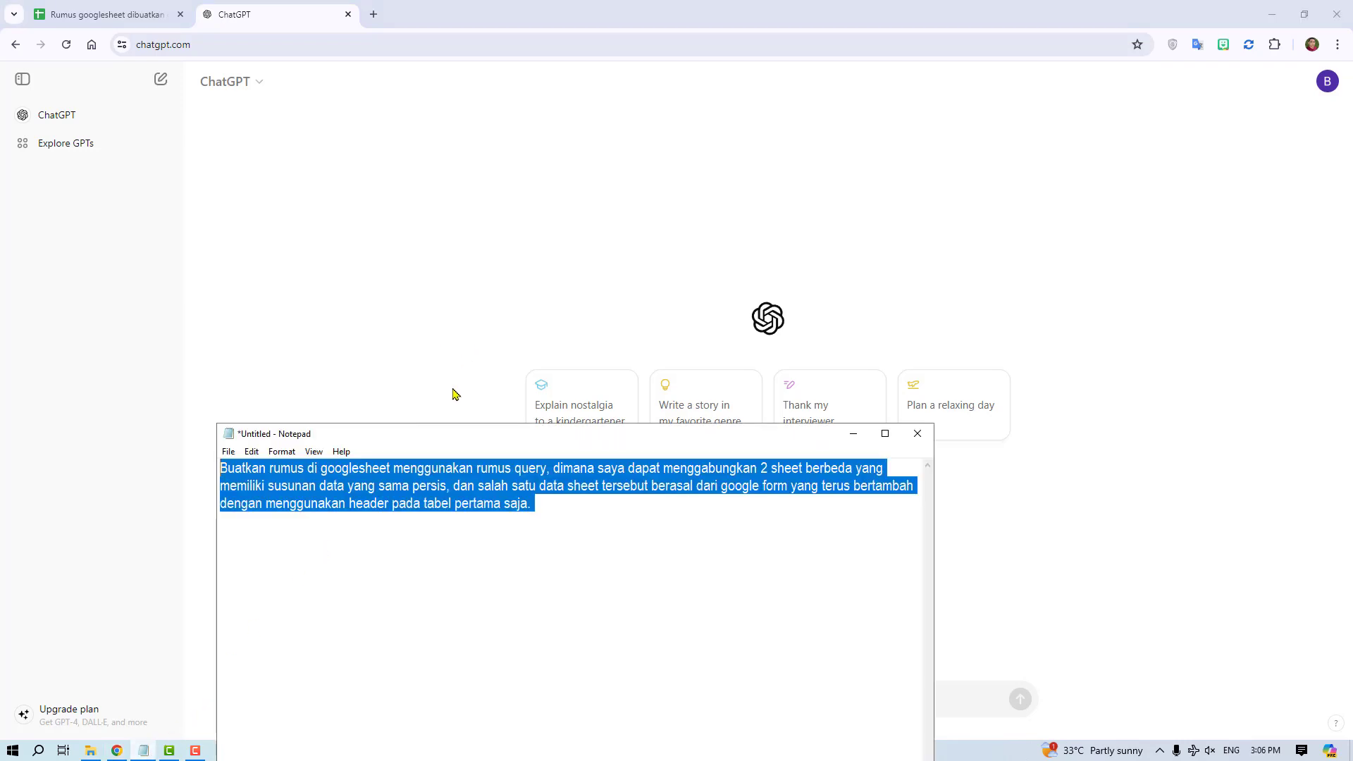
right_click(406, 487)
left_click(439, 532)
left_click(460, 377)
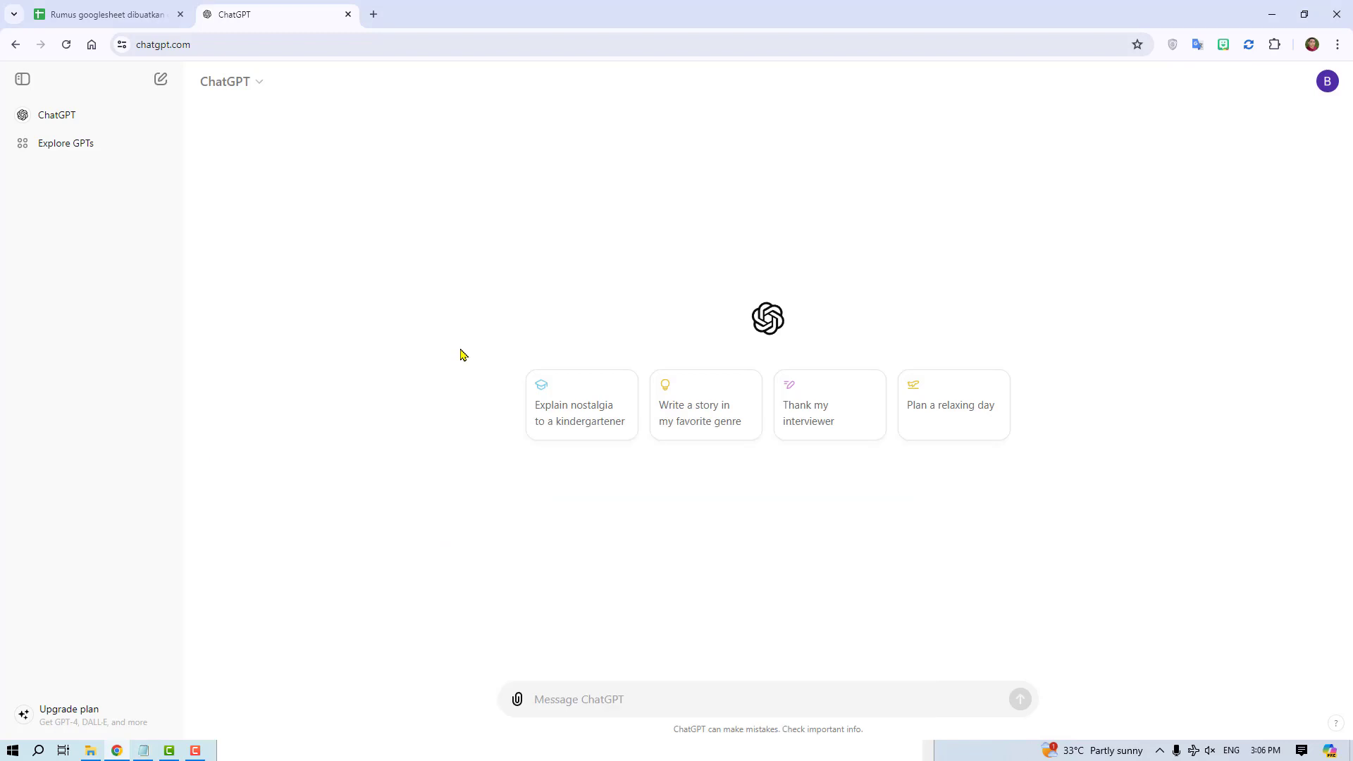
right_click(589, 700)
left_click(637, 491)
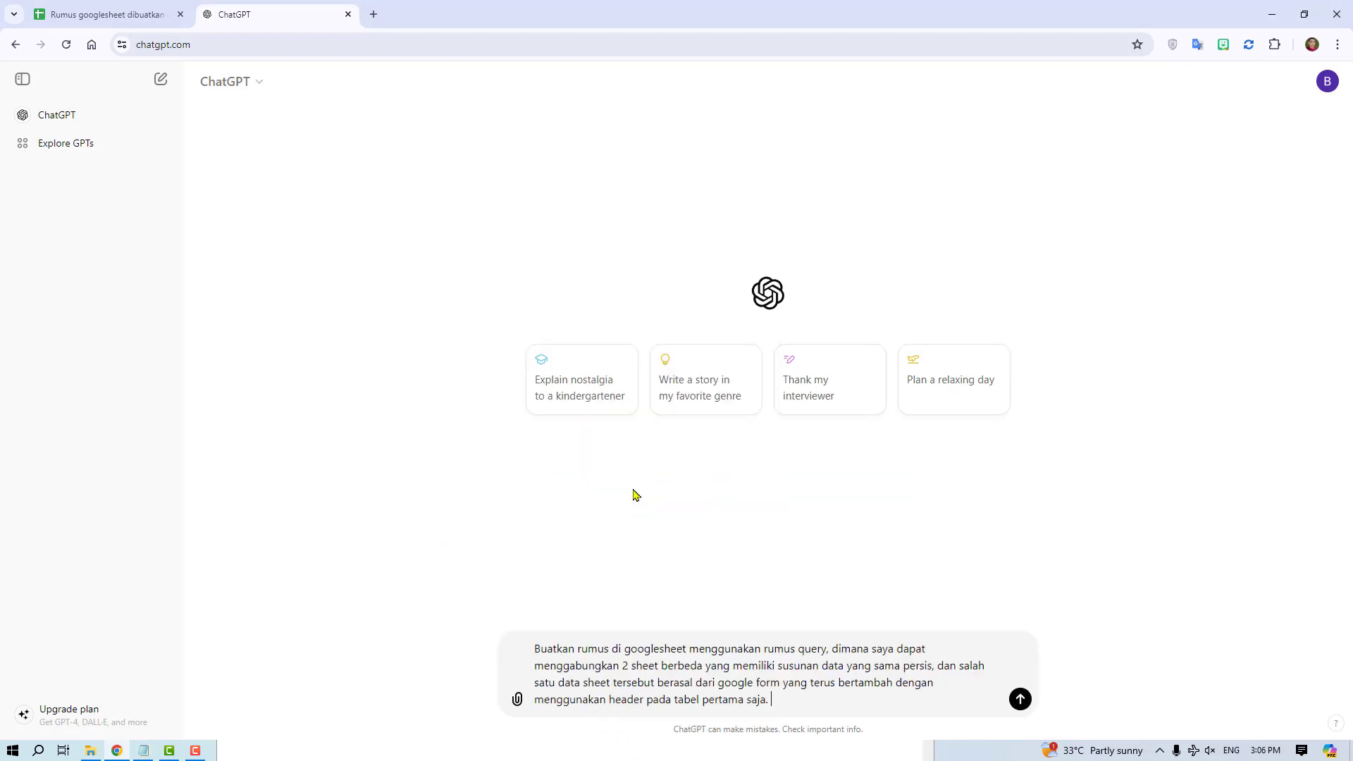
- Reread the prompt text in Notepad, then submit the prompt to ChatGPT
left_click(143, 751)
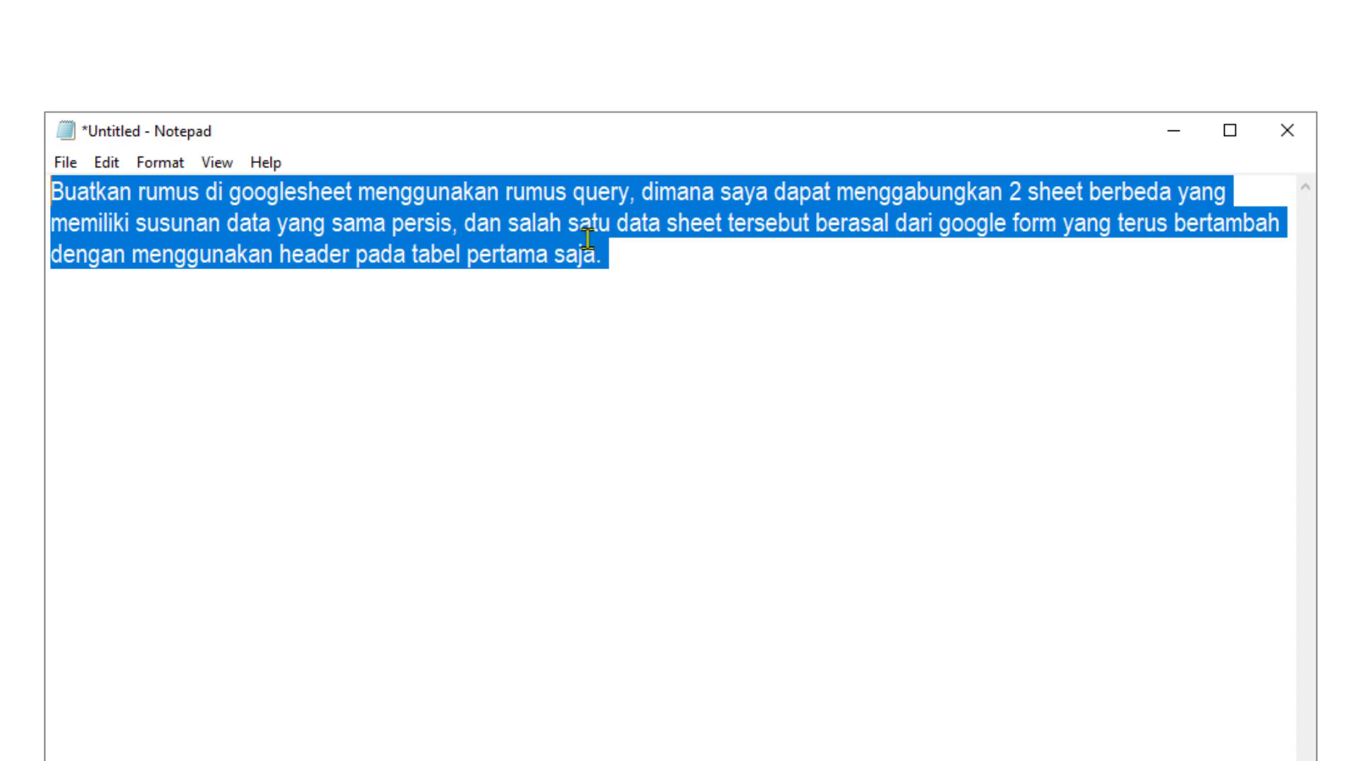
left_click(627, 194)
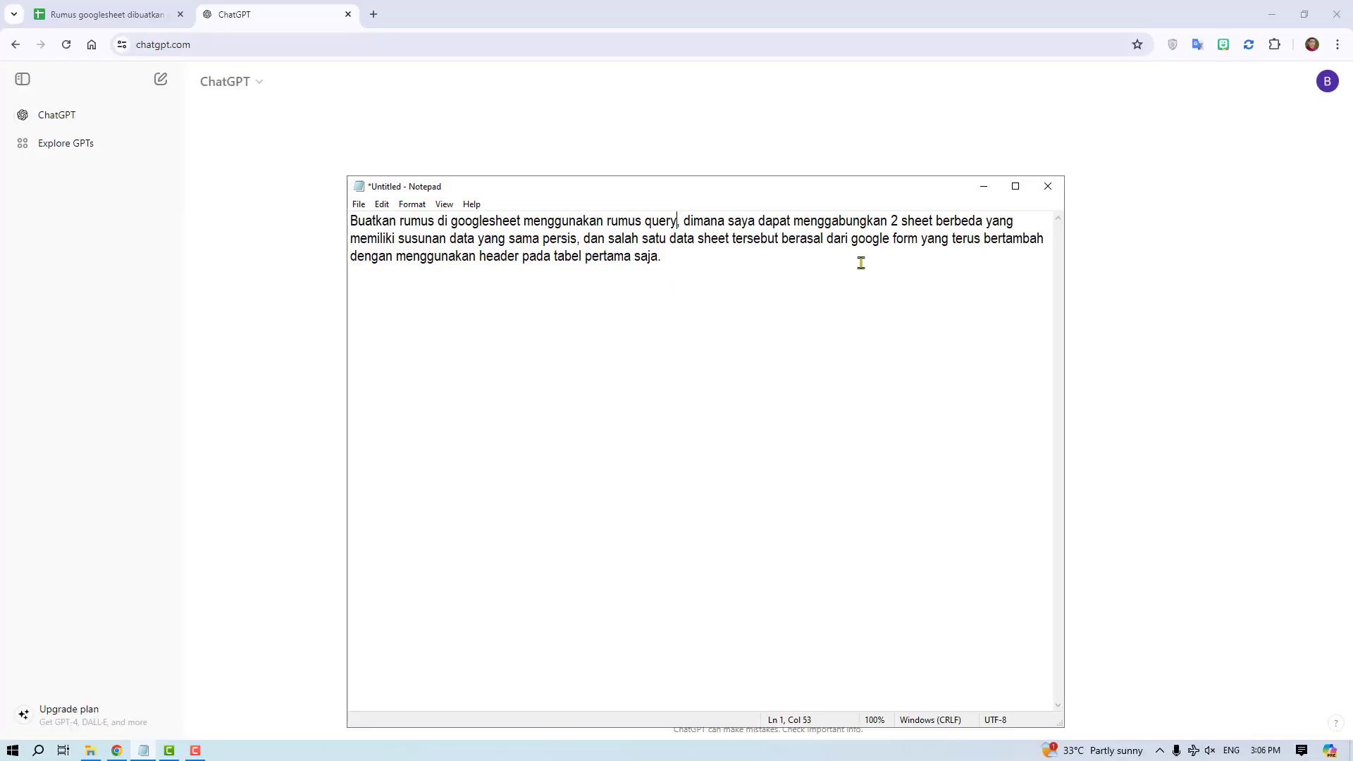
left_click(985, 189)
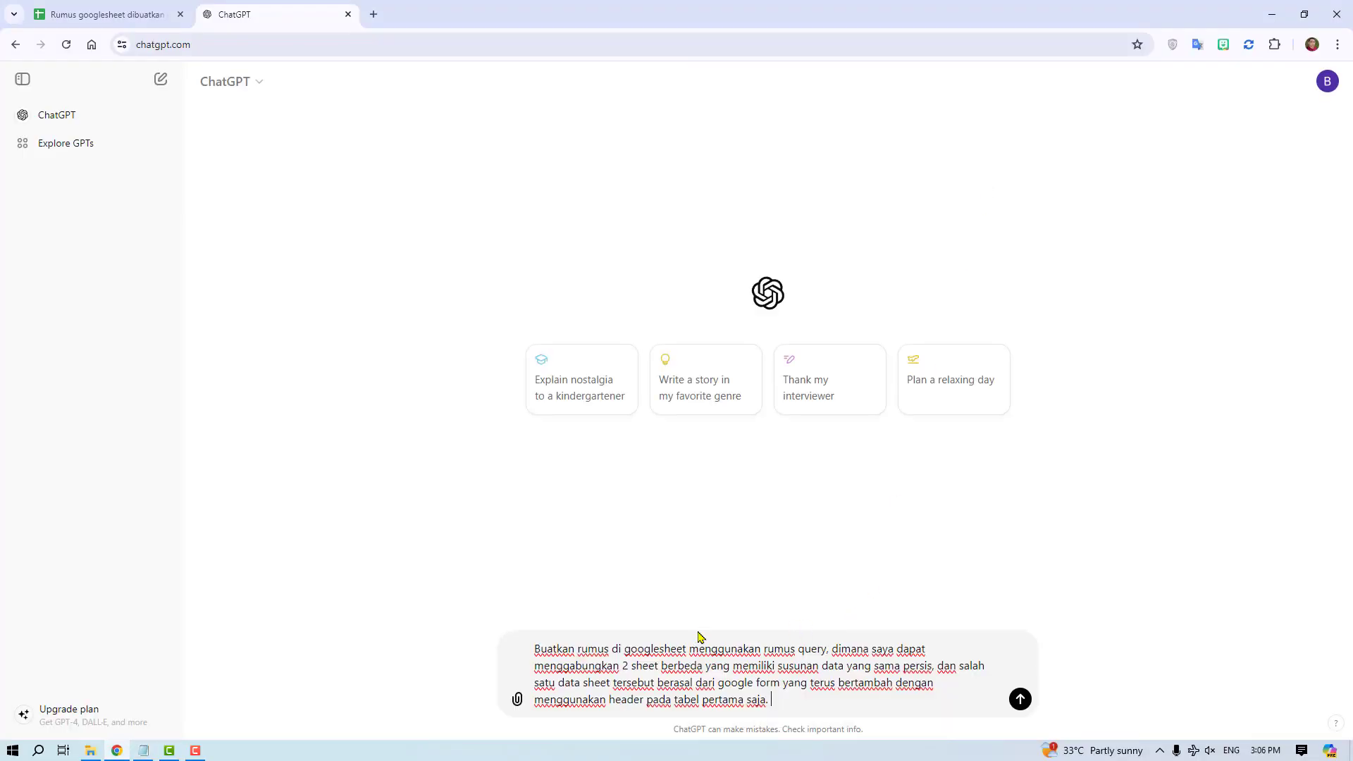
left_click(1019, 699)
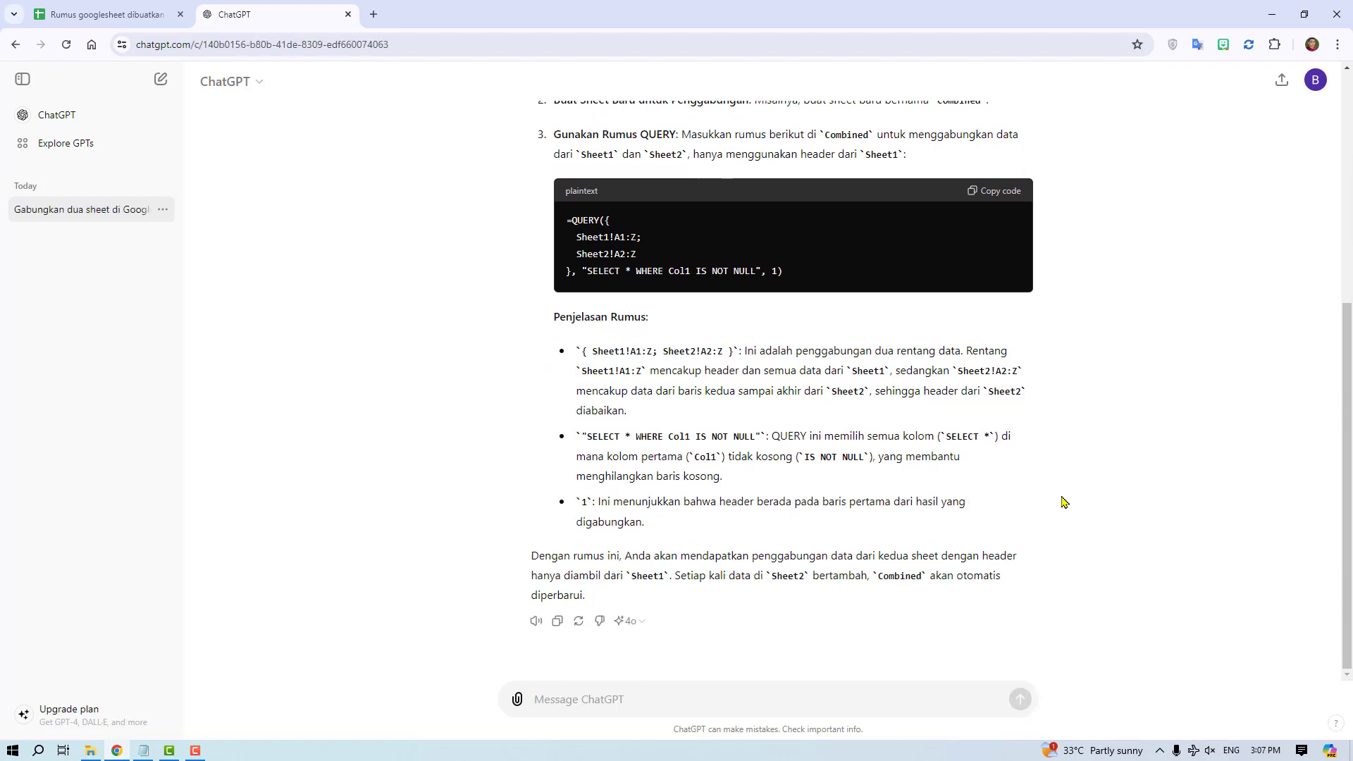
- Read ChatGPT's answer, covering the preparation steps, the QUERY formula and its explanation
scroll(1064, 502, "up", 5)
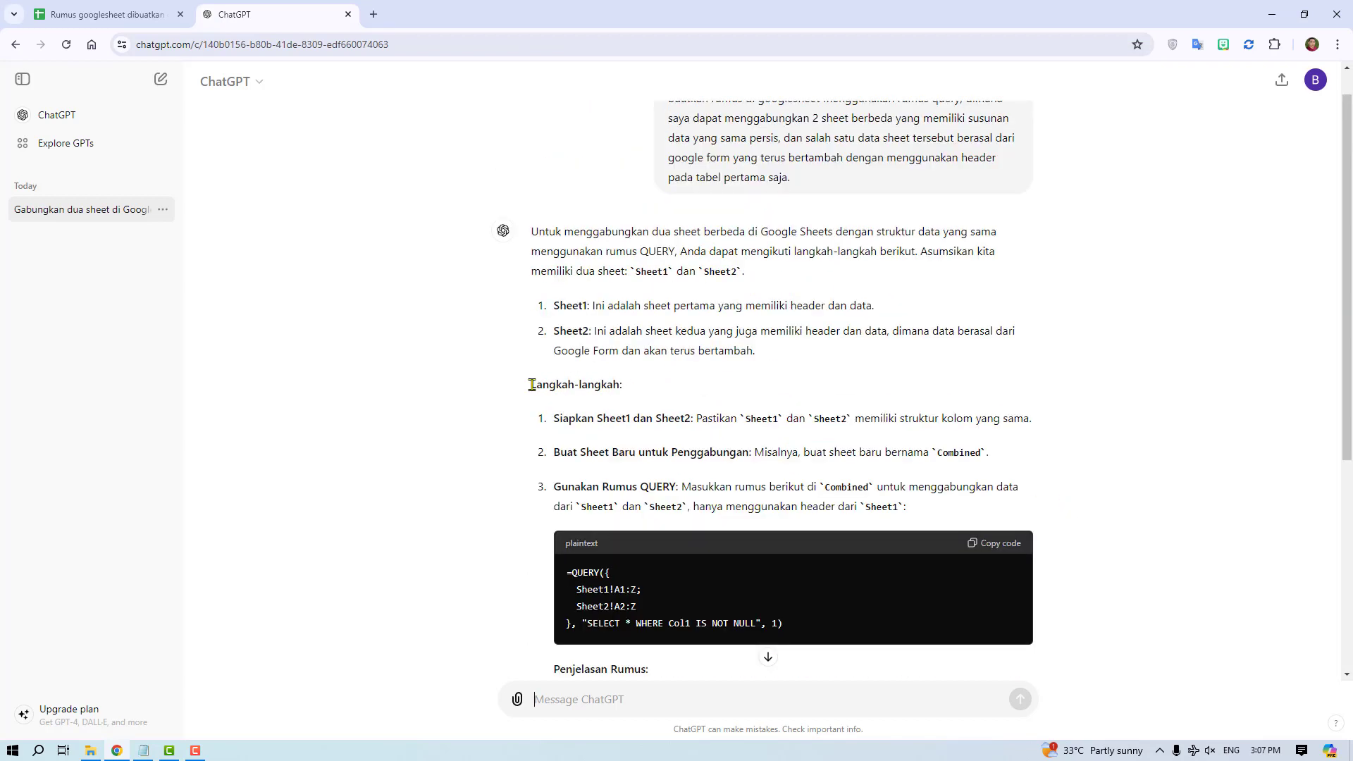
left_click_drag(532, 384, 698, 423)
scroll(811, 432, "down", 2)
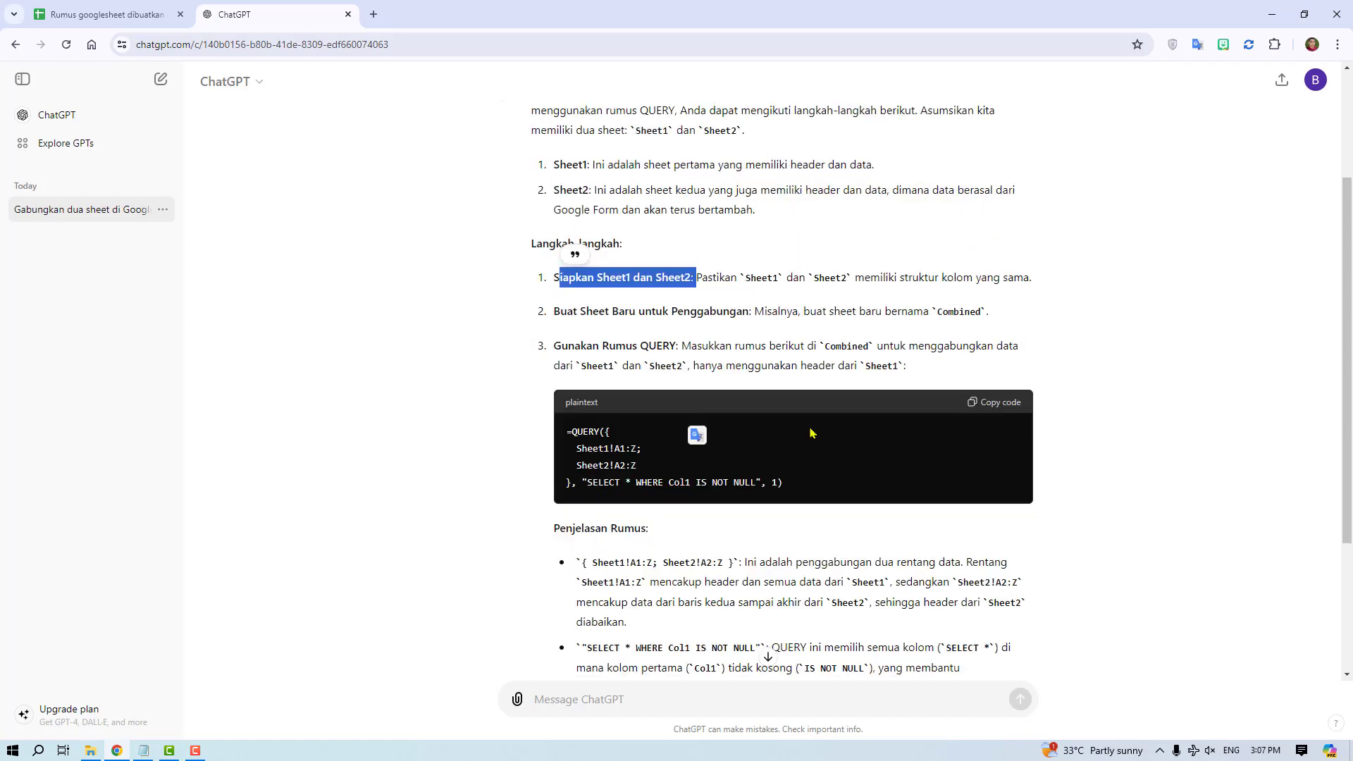
left_click(1150, 486)
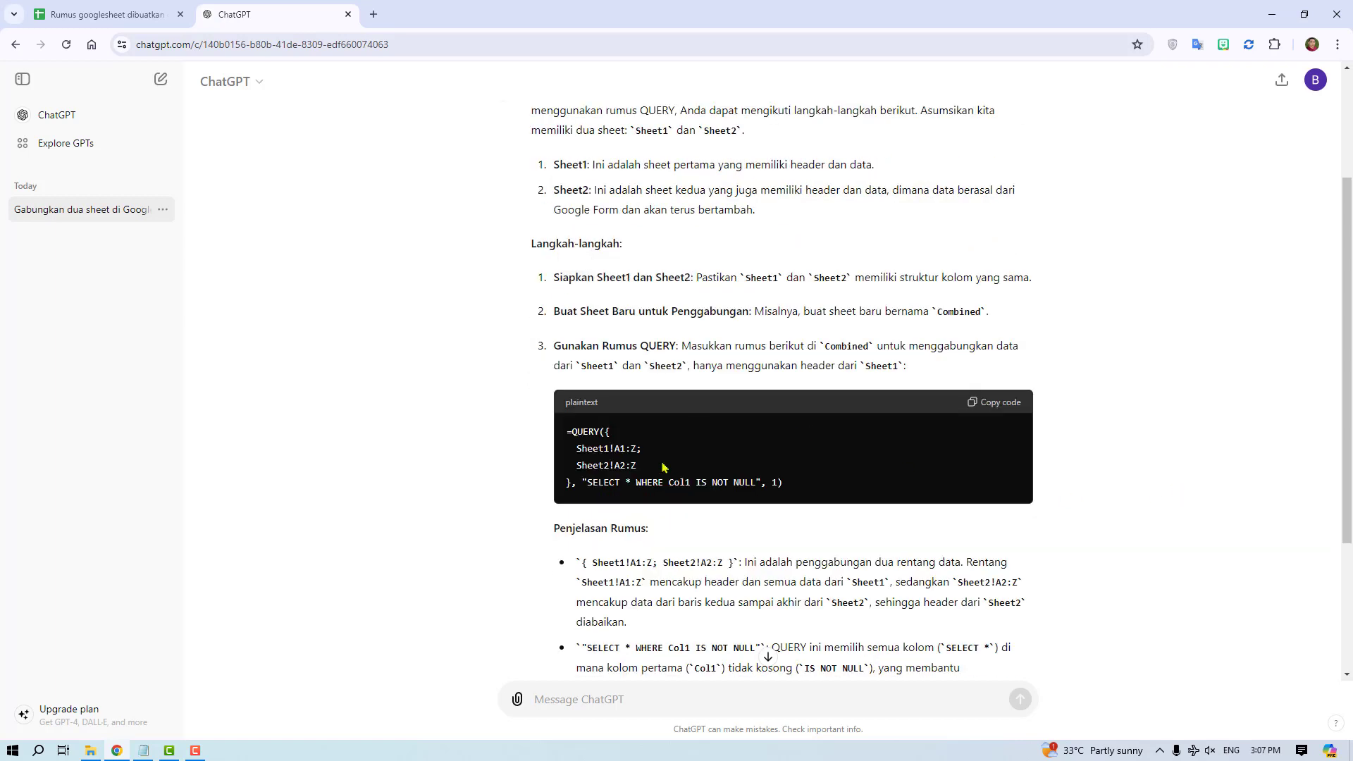
left_click_drag(566, 439, 782, 483)
left_click(724, 439)
scroll(725, 439, "down", 2)
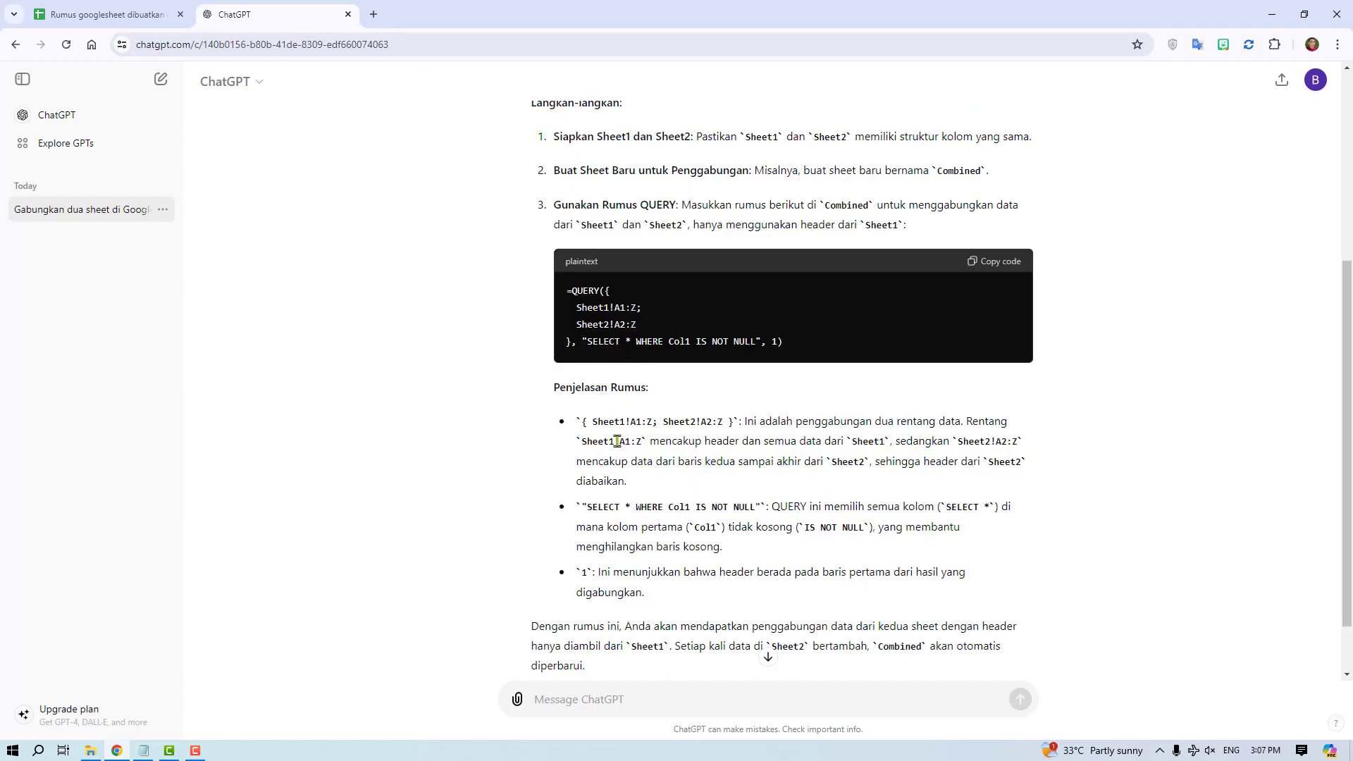
scroll(622, 441, "down", 1)
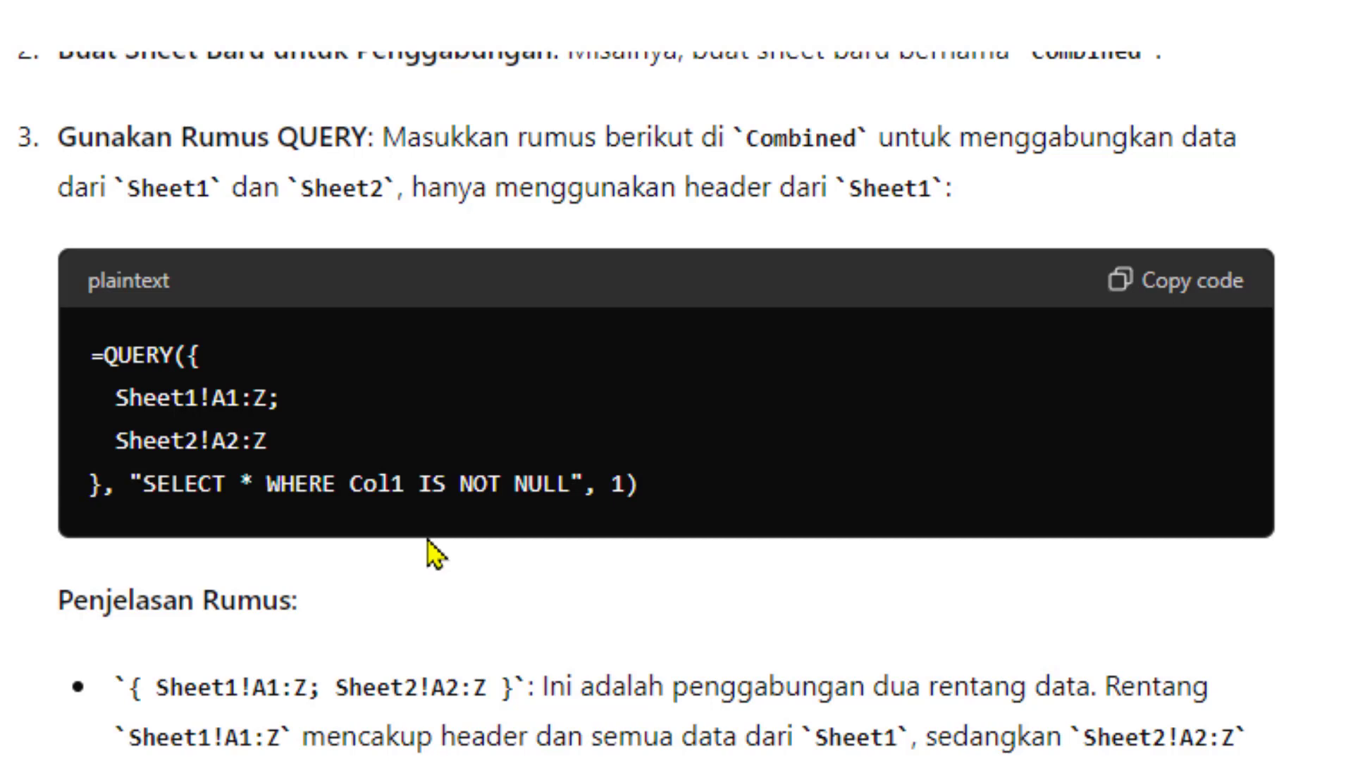
- Examine the Sheet1!A1:Z and Sheet2!A2:Z range references in the generated QUERY formula
left_click_drag(115, 398, 313, 409)
left_click(293, 407)
double_click(227, 399)
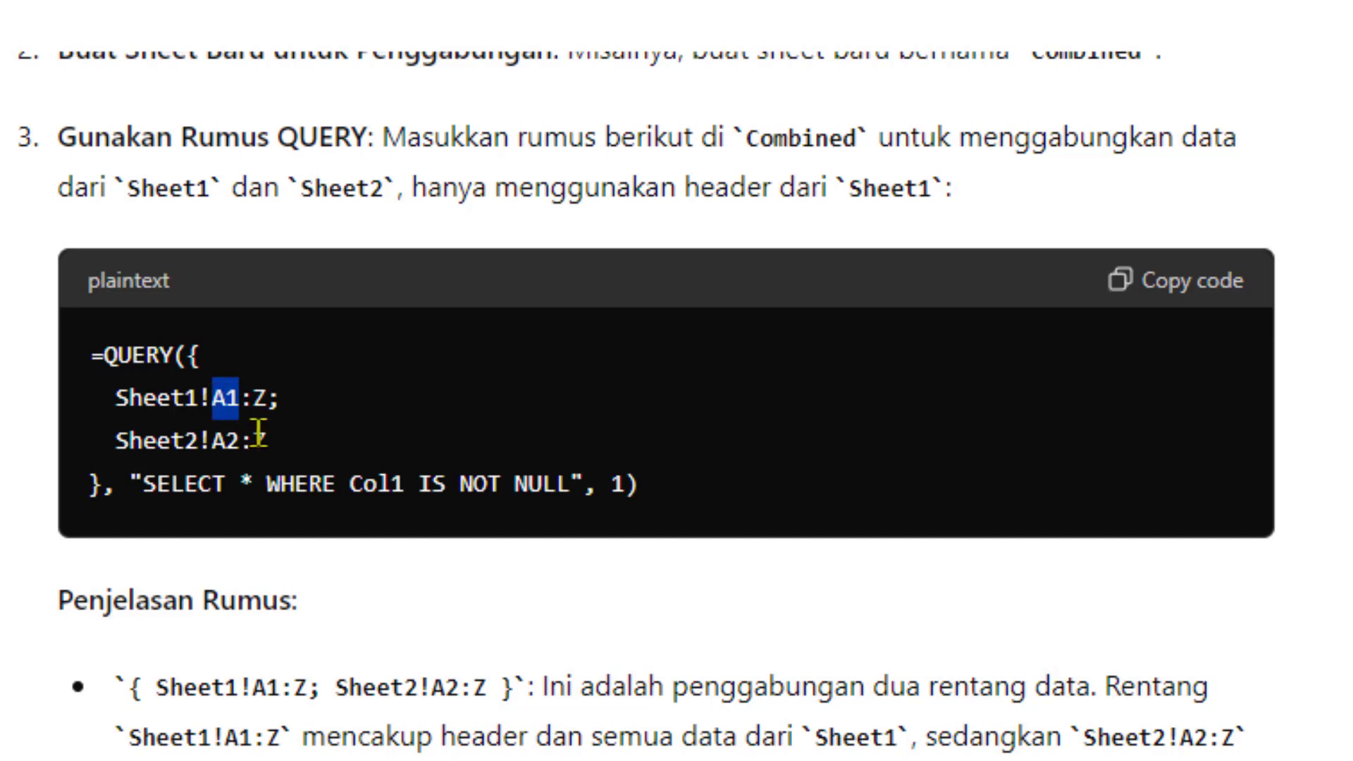
double_click(259, 399)
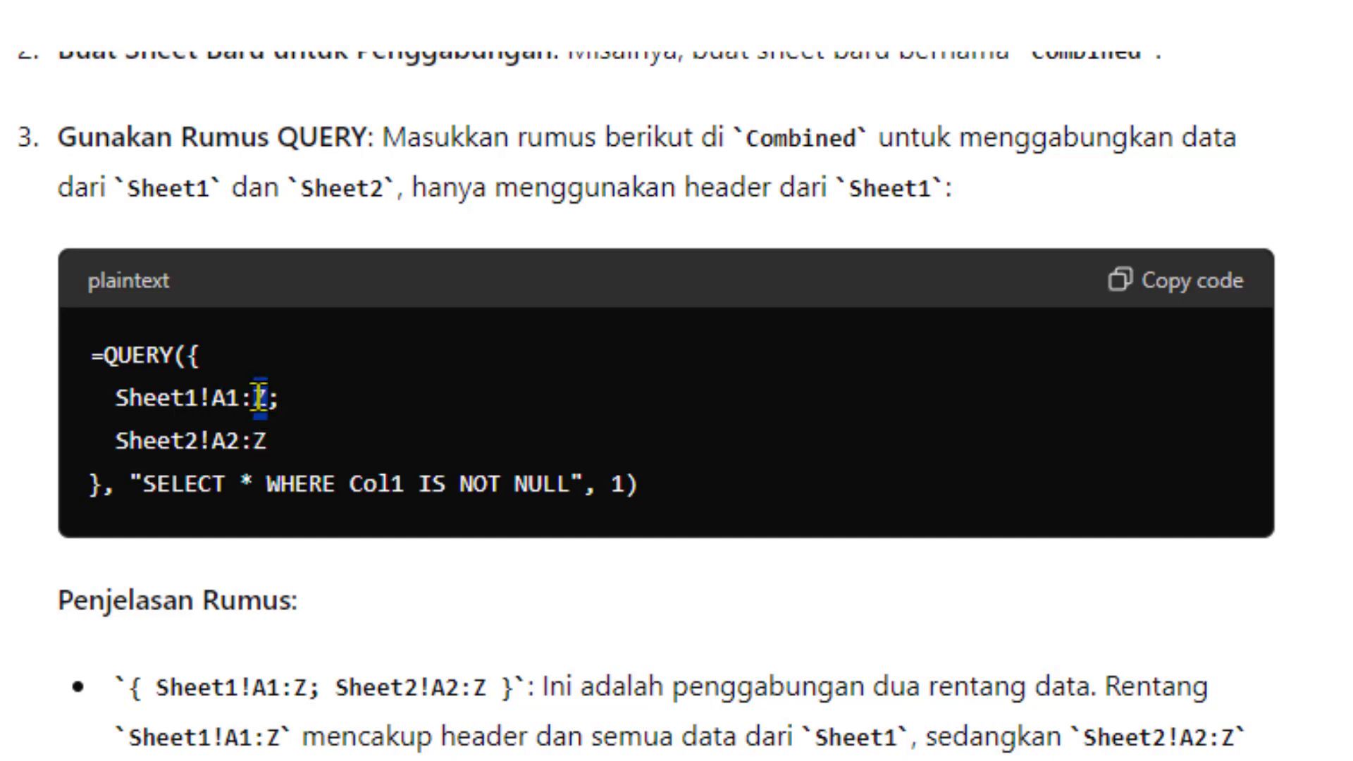
left_click(410, 444)
double_click(225, 442)
double_click(260, 443)
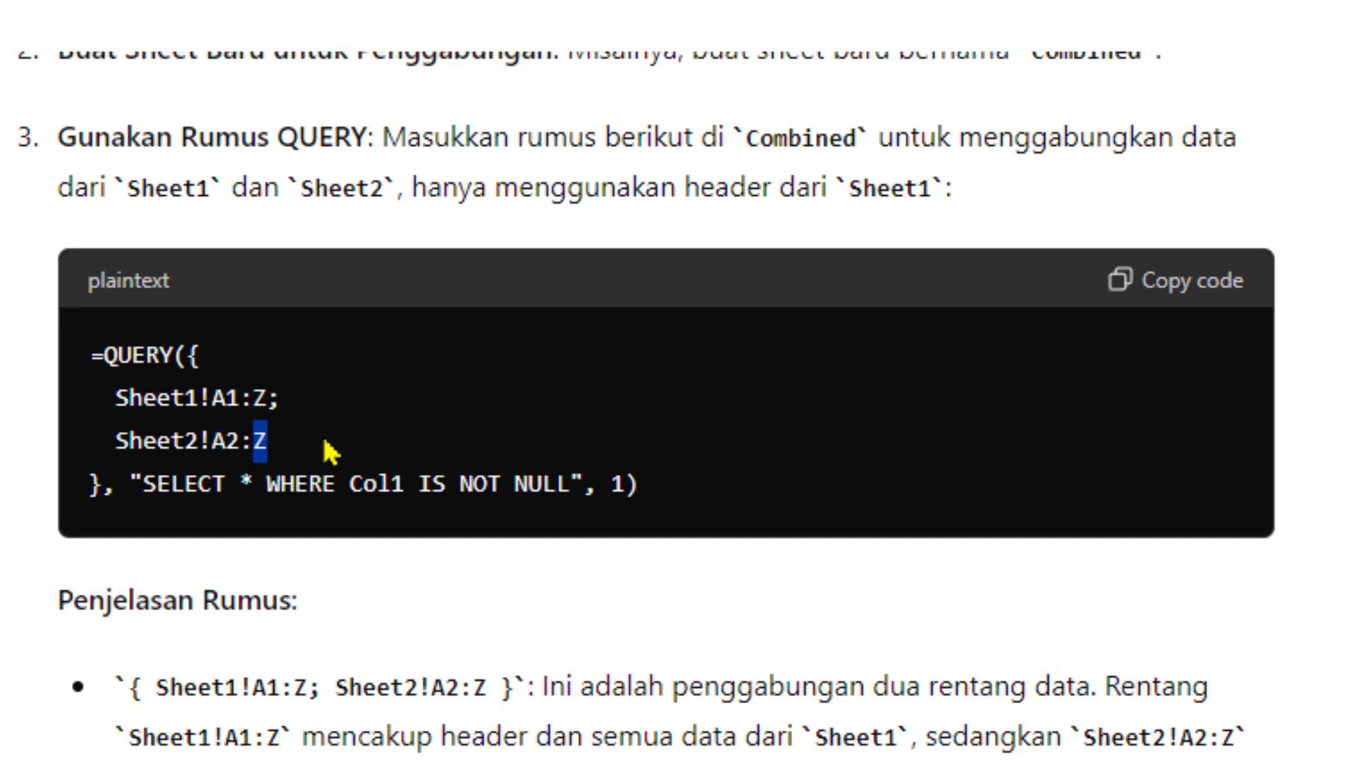
left_click(367, 474)
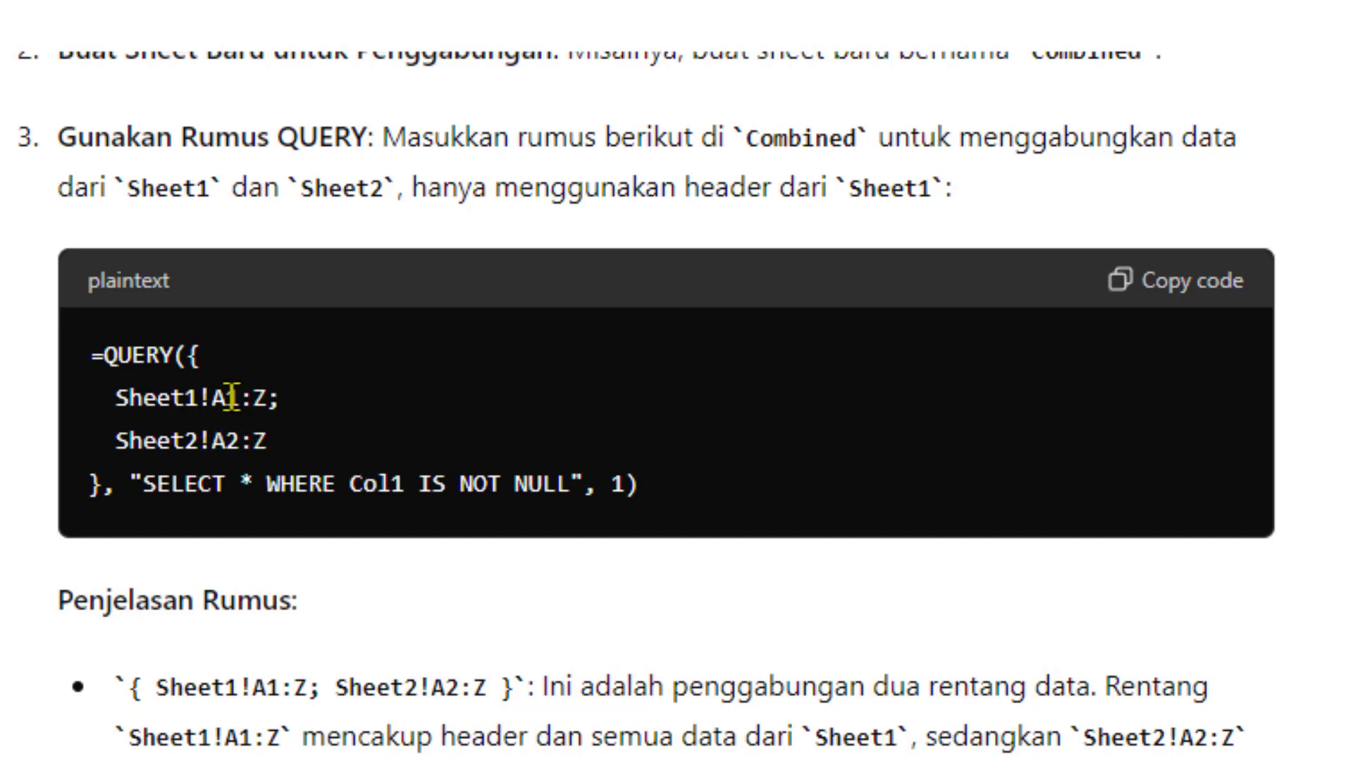
left_click_drag(213, 399, 268, 399)
left_click_drag(213, 442, 289, 449)
left_click(345, 448)
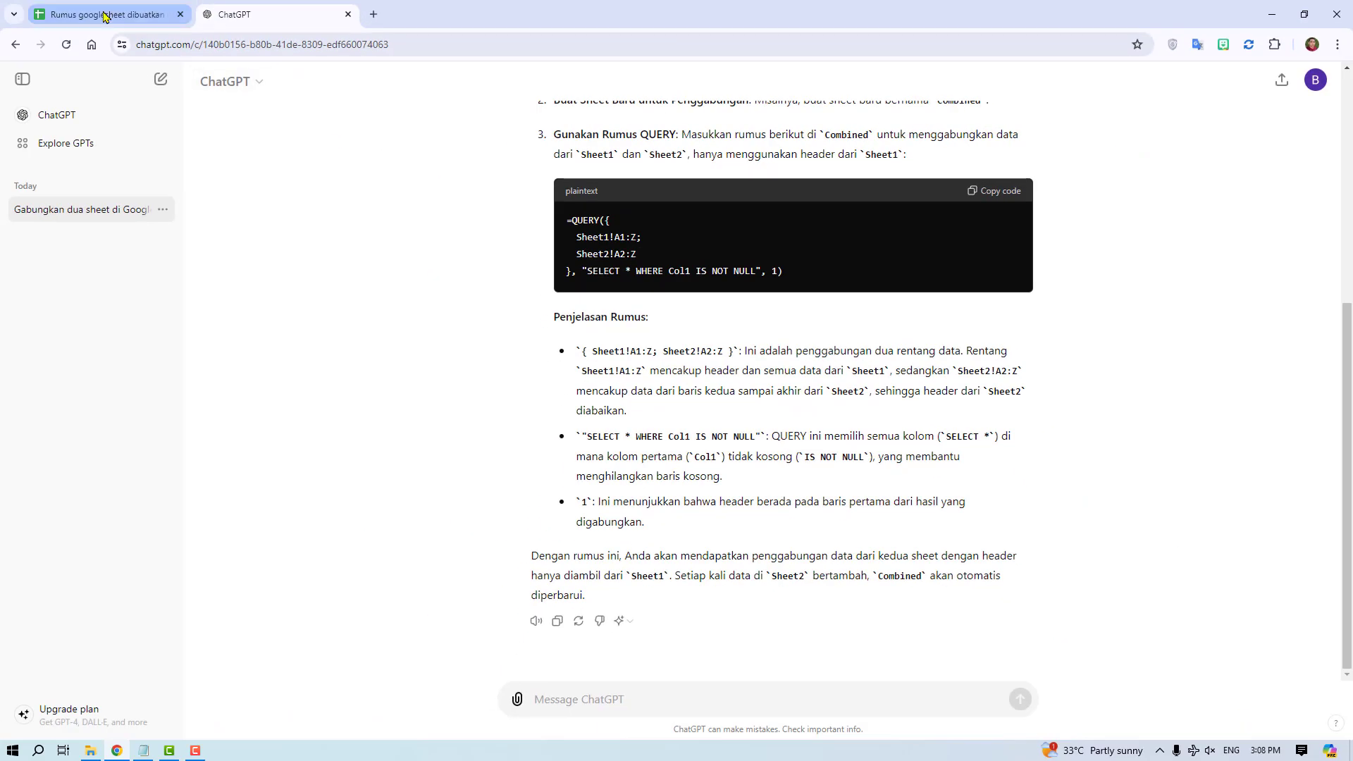
- Switch to the Google Sheets spreadsheet and add a new blank sheet after Sheet2
left_click(95, 11)
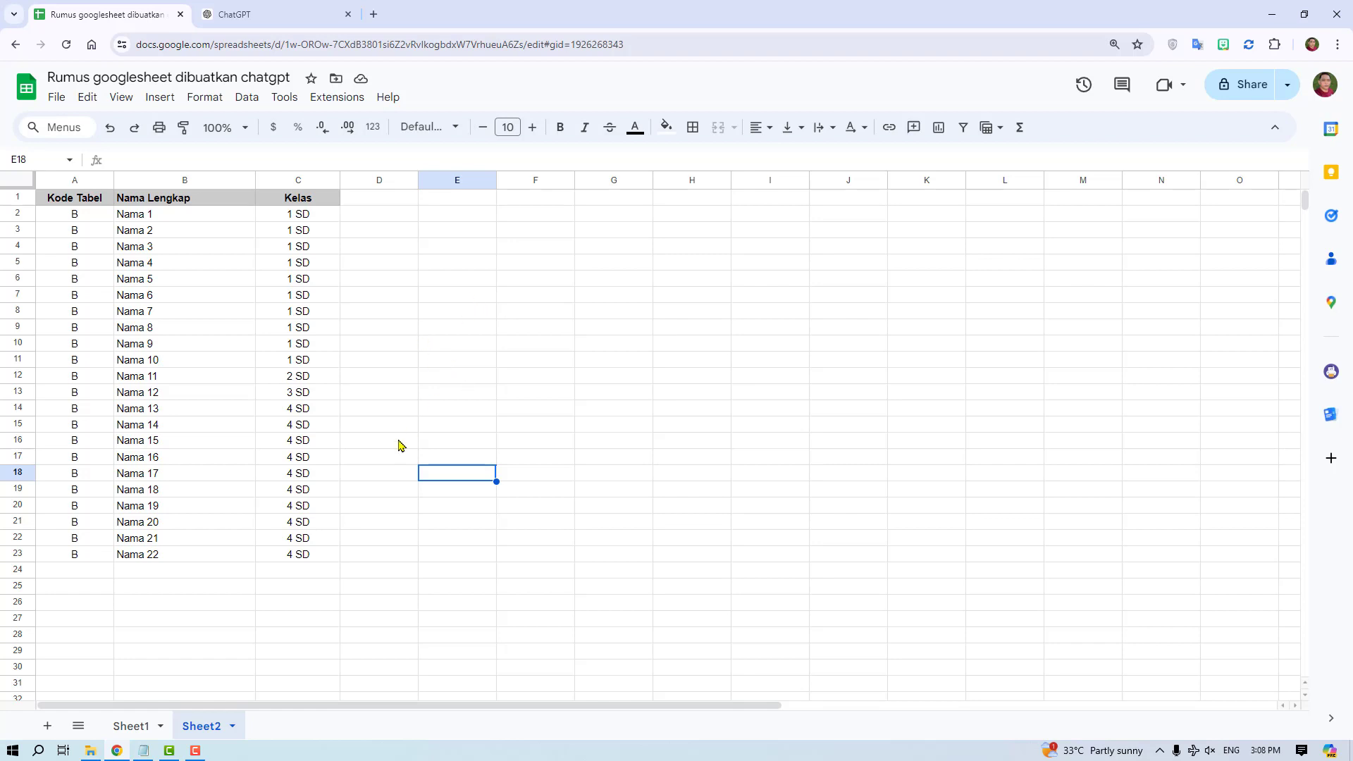
left_click(490, 283)
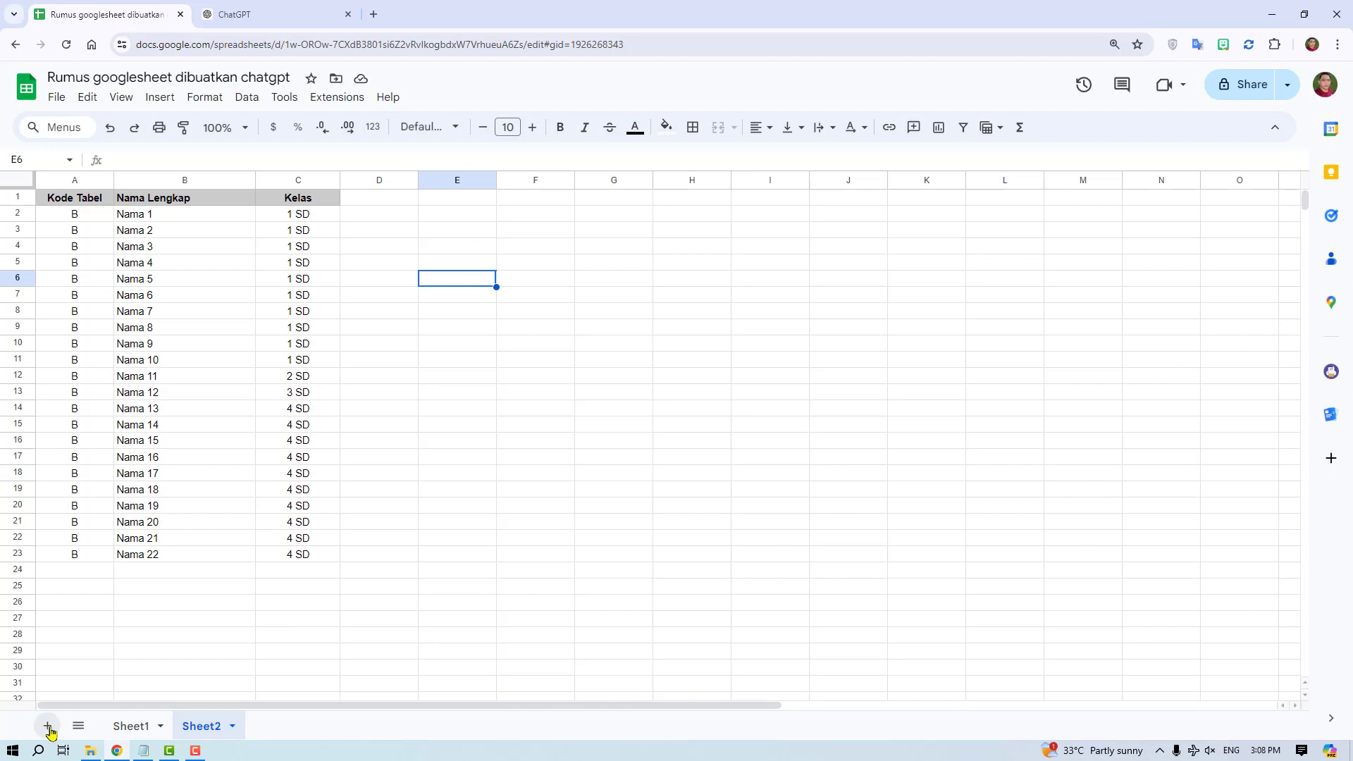
left_click(47, 725)
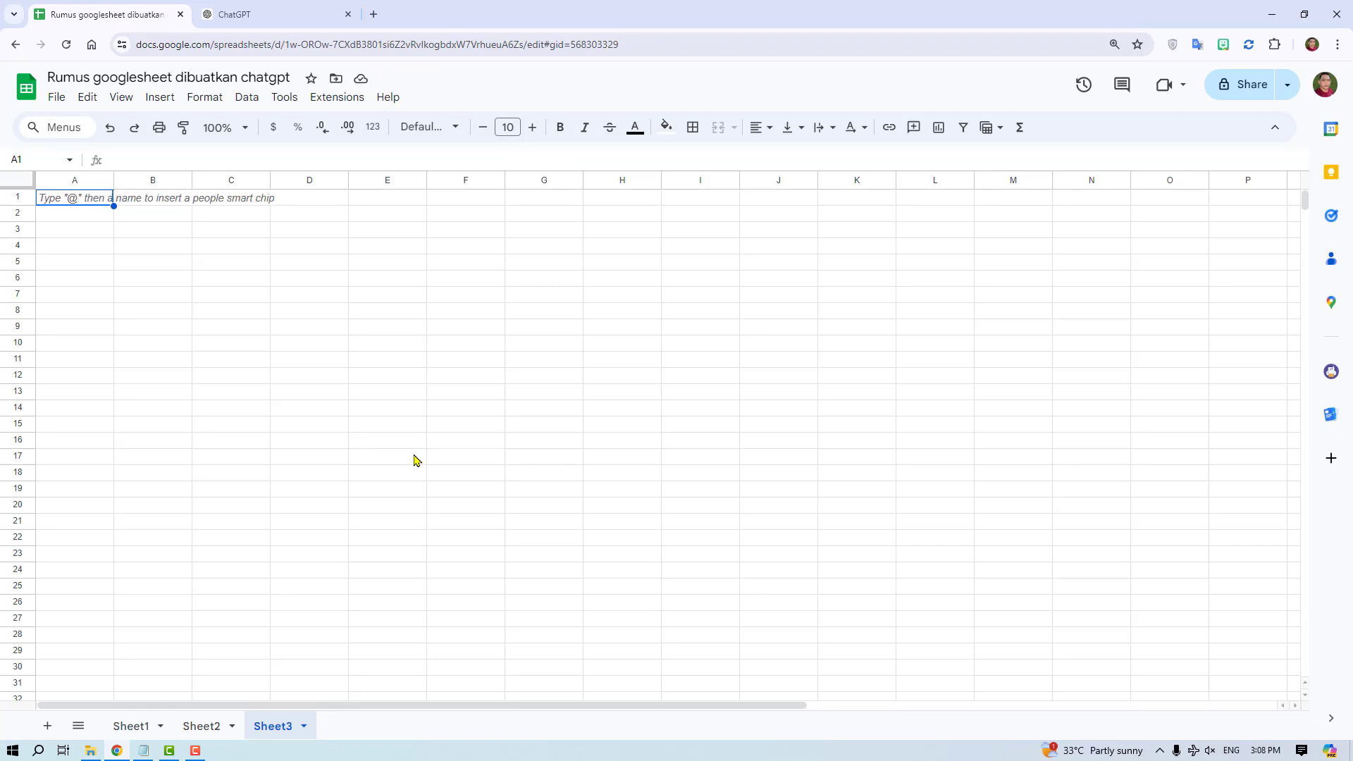
- Start the formula =QUERY({ in cell A1 of the new sheet, checking the opening brace against ChatGPT's formula
type("=")
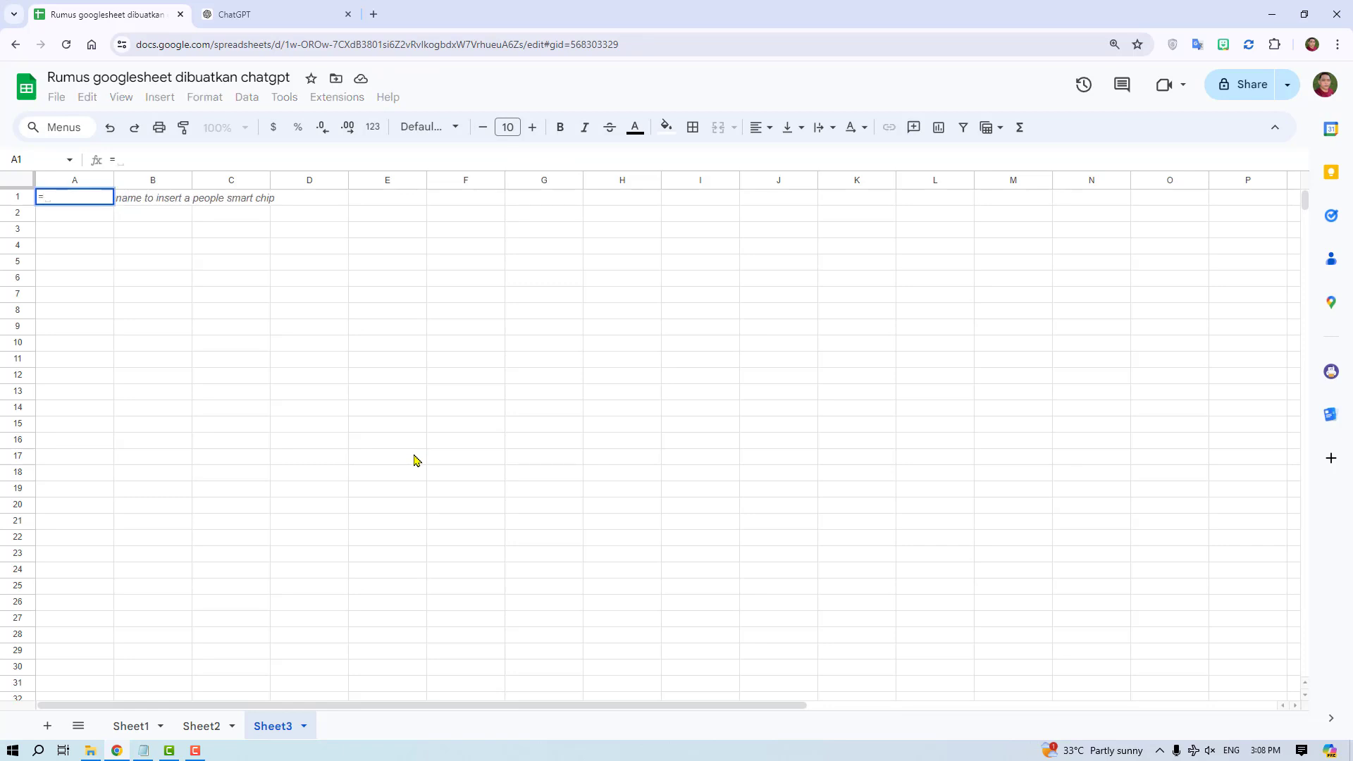
type("Q")
key("BackSpace")
type("Q")
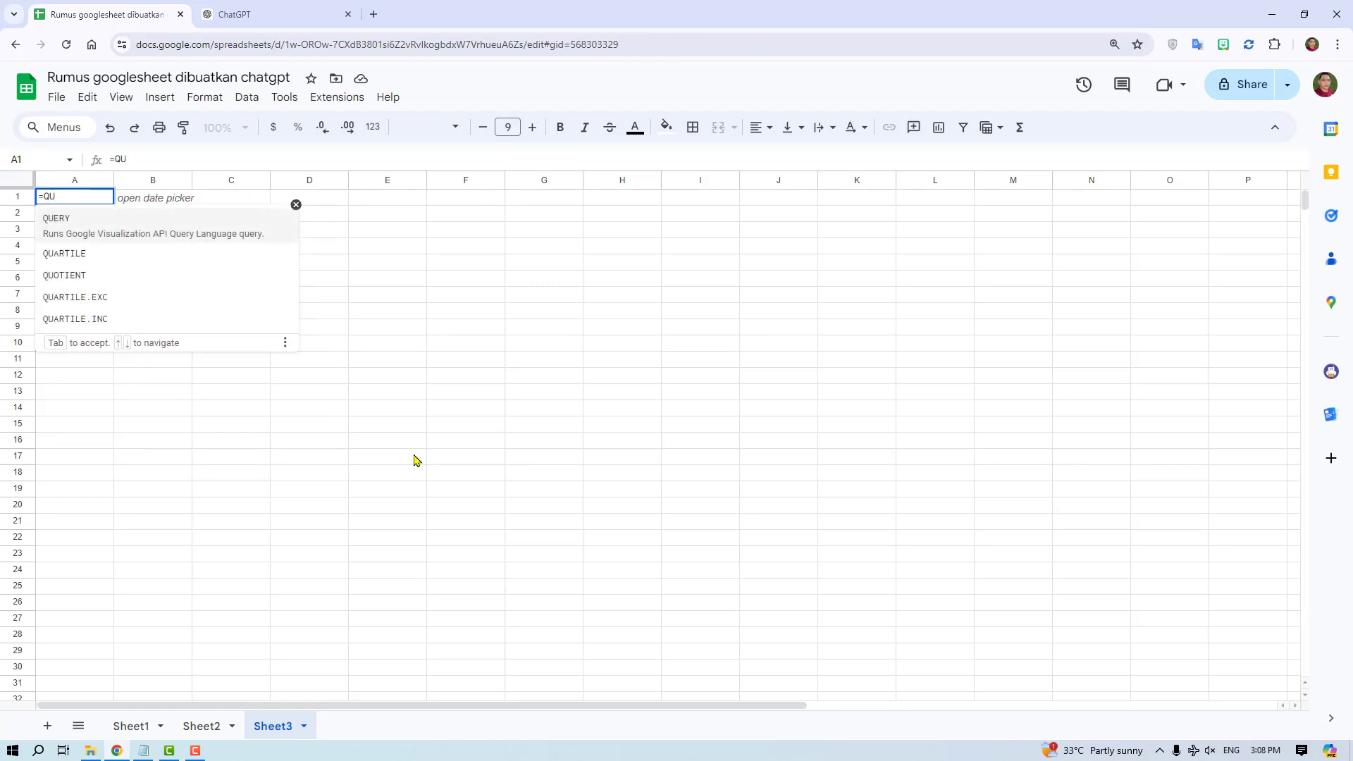
type("U")
left_click(58, 224)
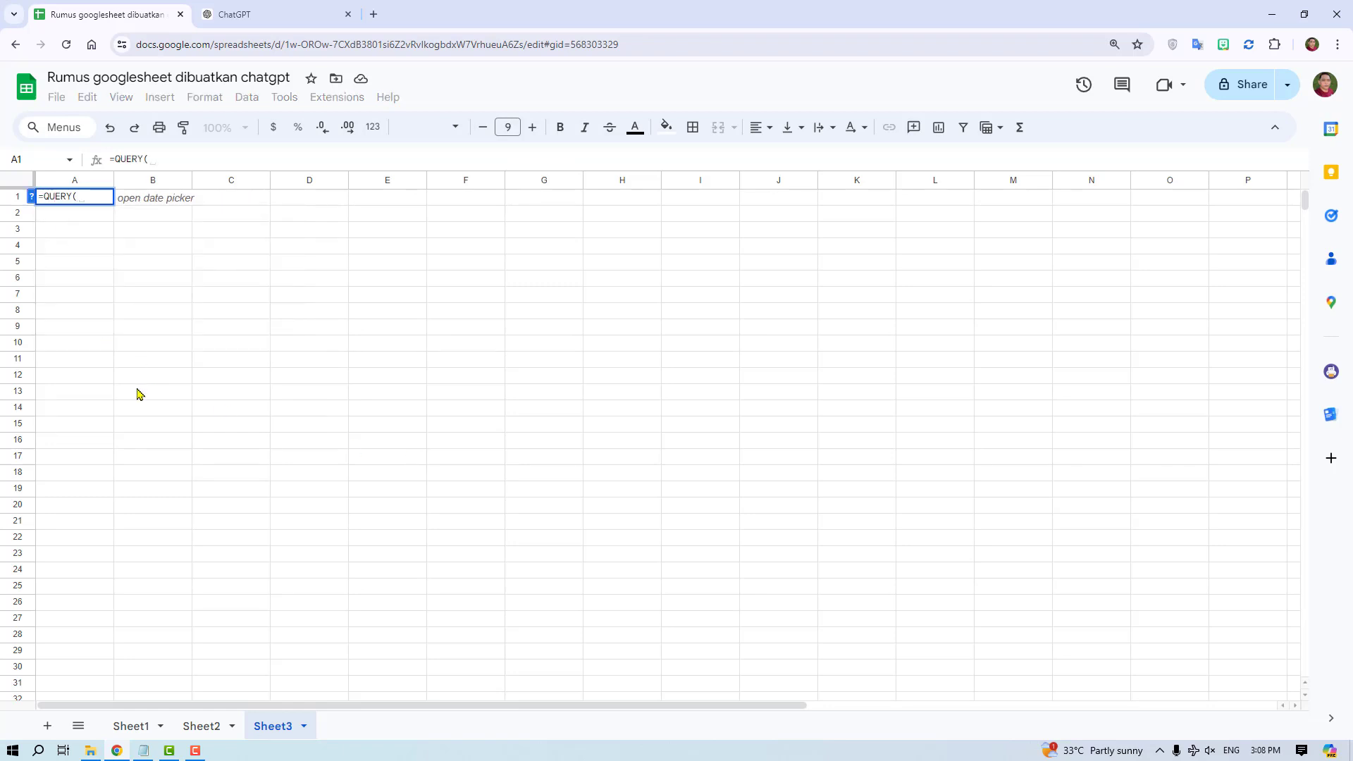
left_click(268, 21)
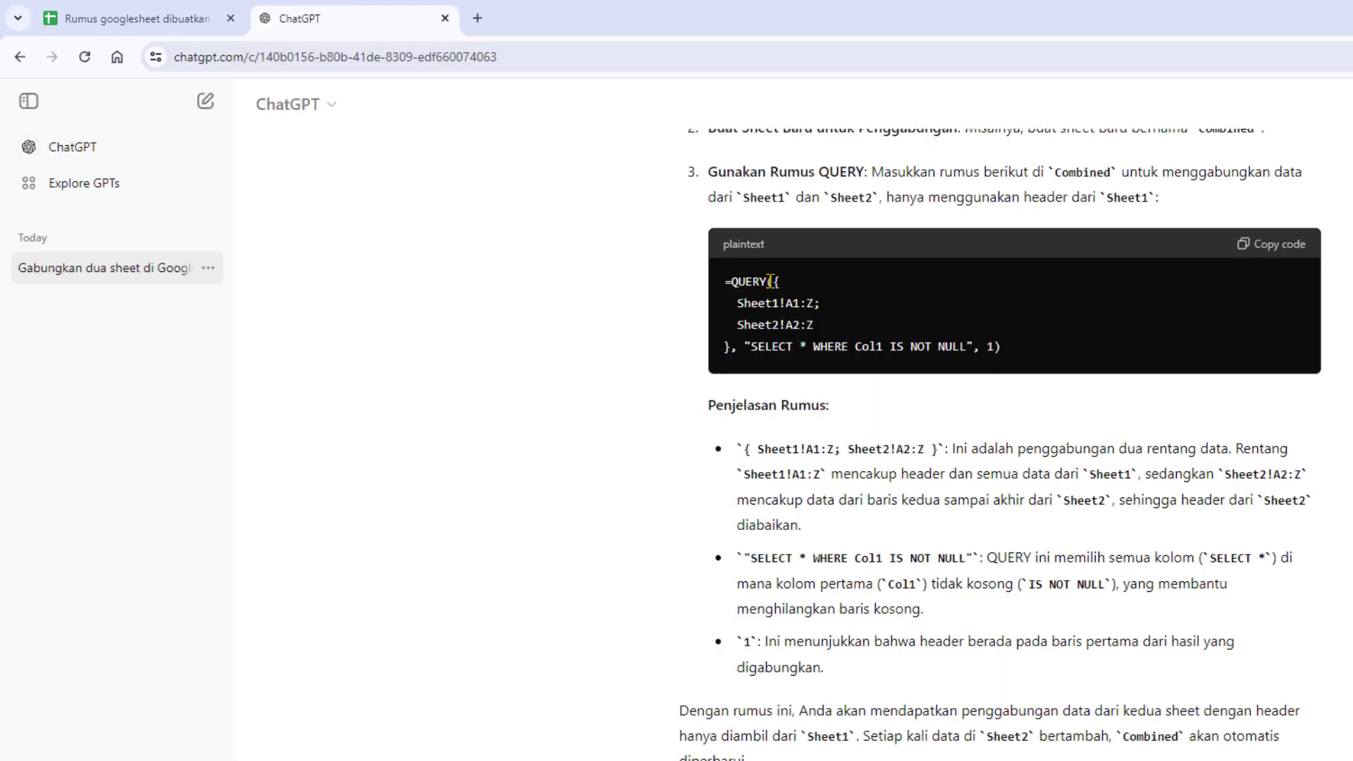
left_click_drag(776, 281, 789, 289)
left_click(162, 18)
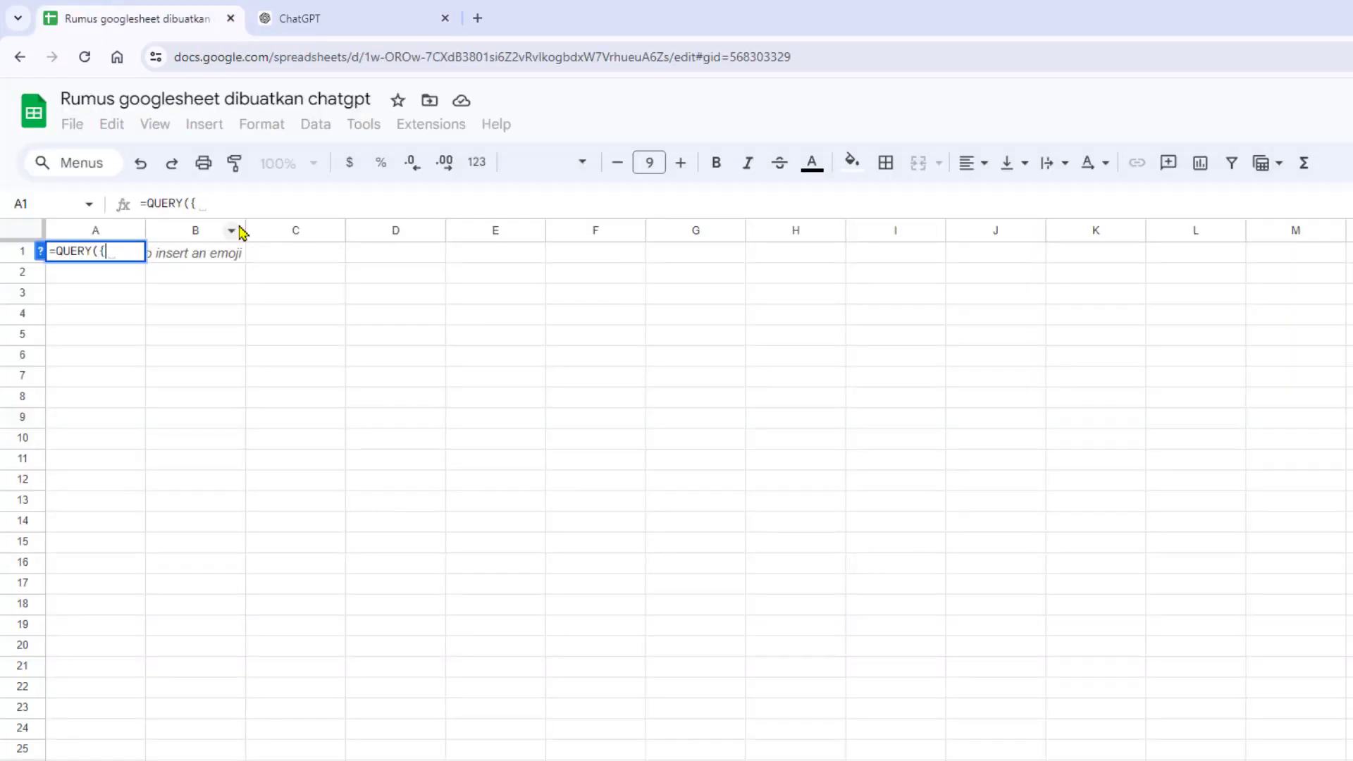
- Enter Sheet1!A1:A as the formula's first range, following ChatGPT's example and widening column A of Sheet1
left_click(338, 18)
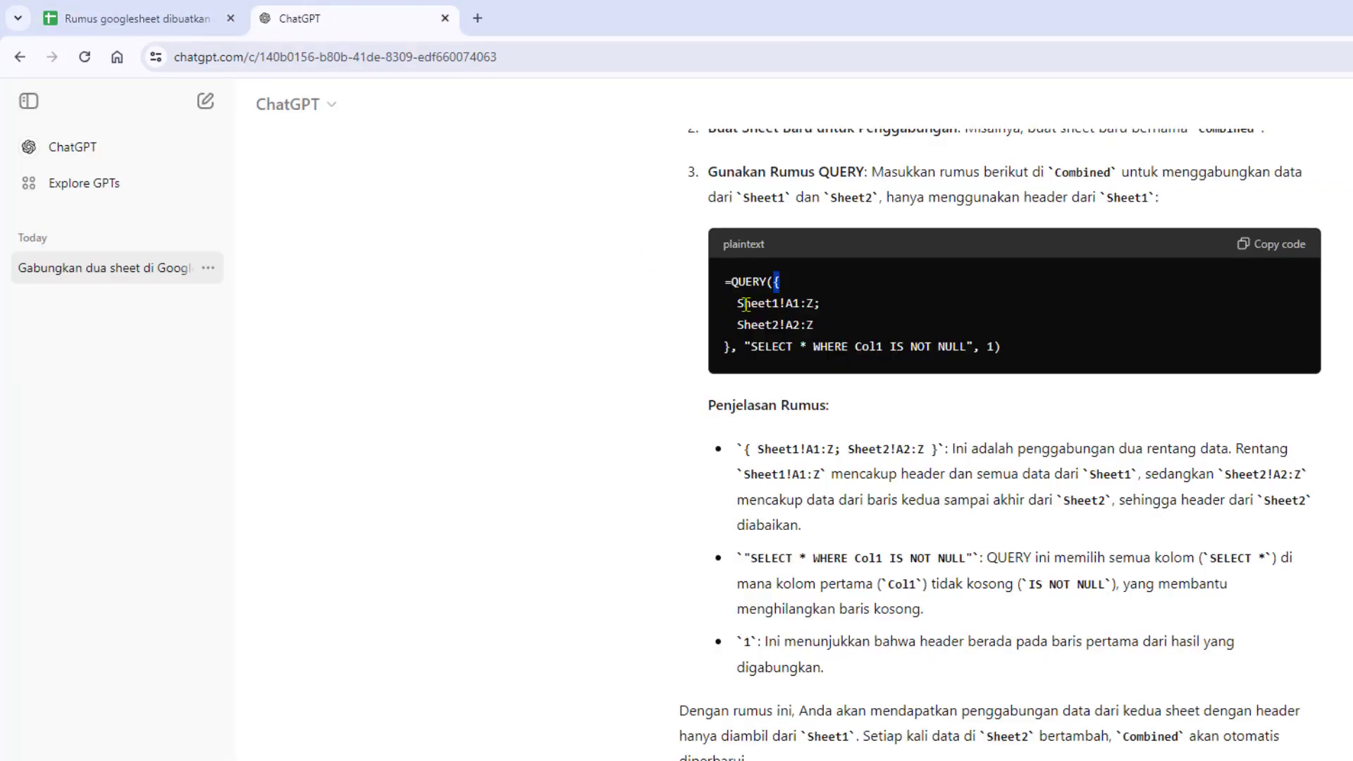
left_click_drag(738, 303, 821, 304)
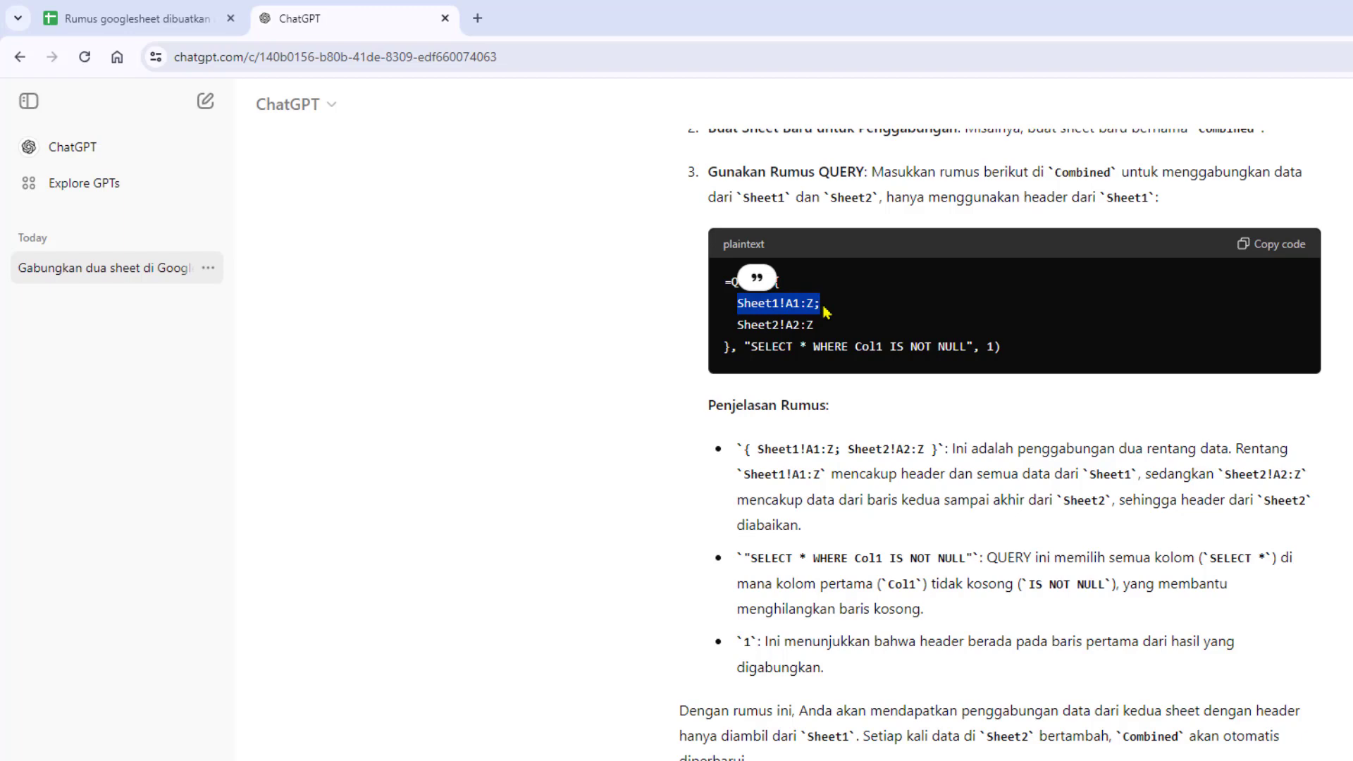
left_click(133, 18)
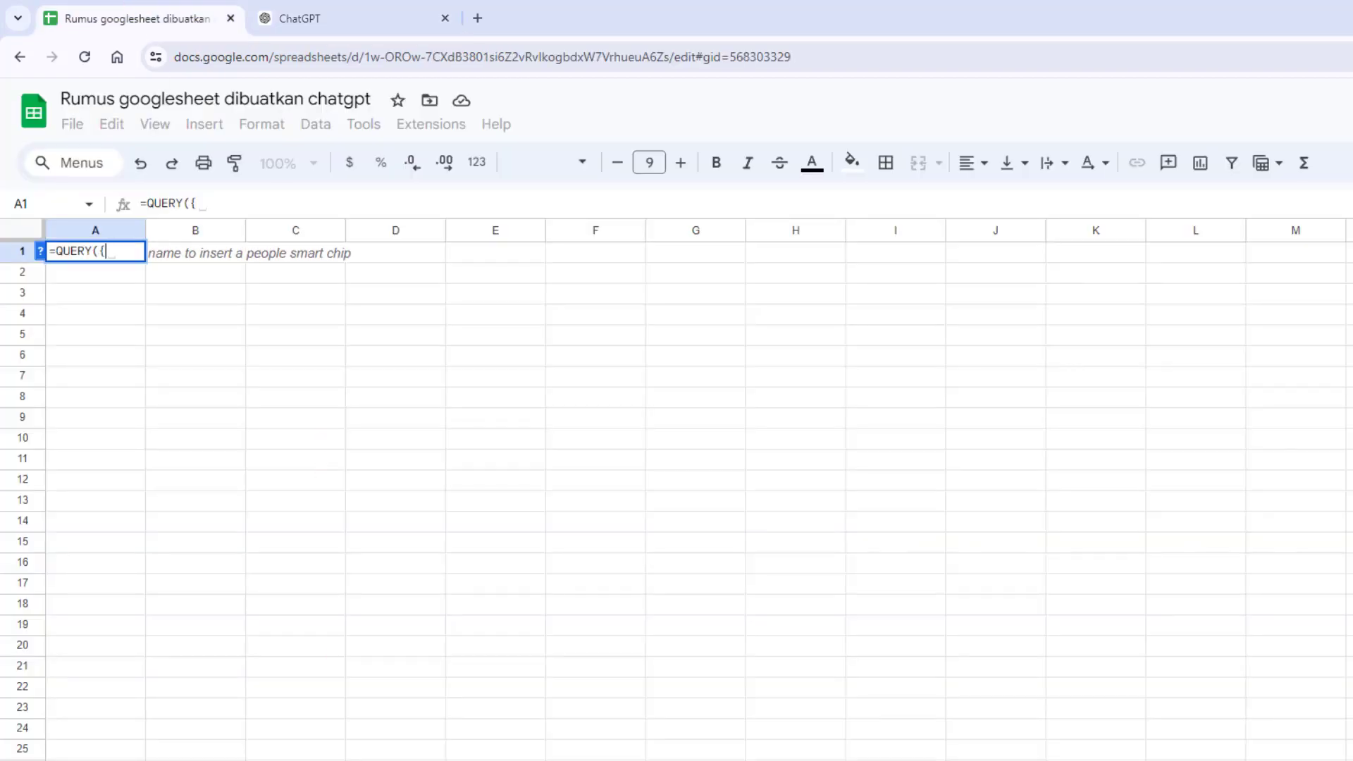
left_click(313, 757)
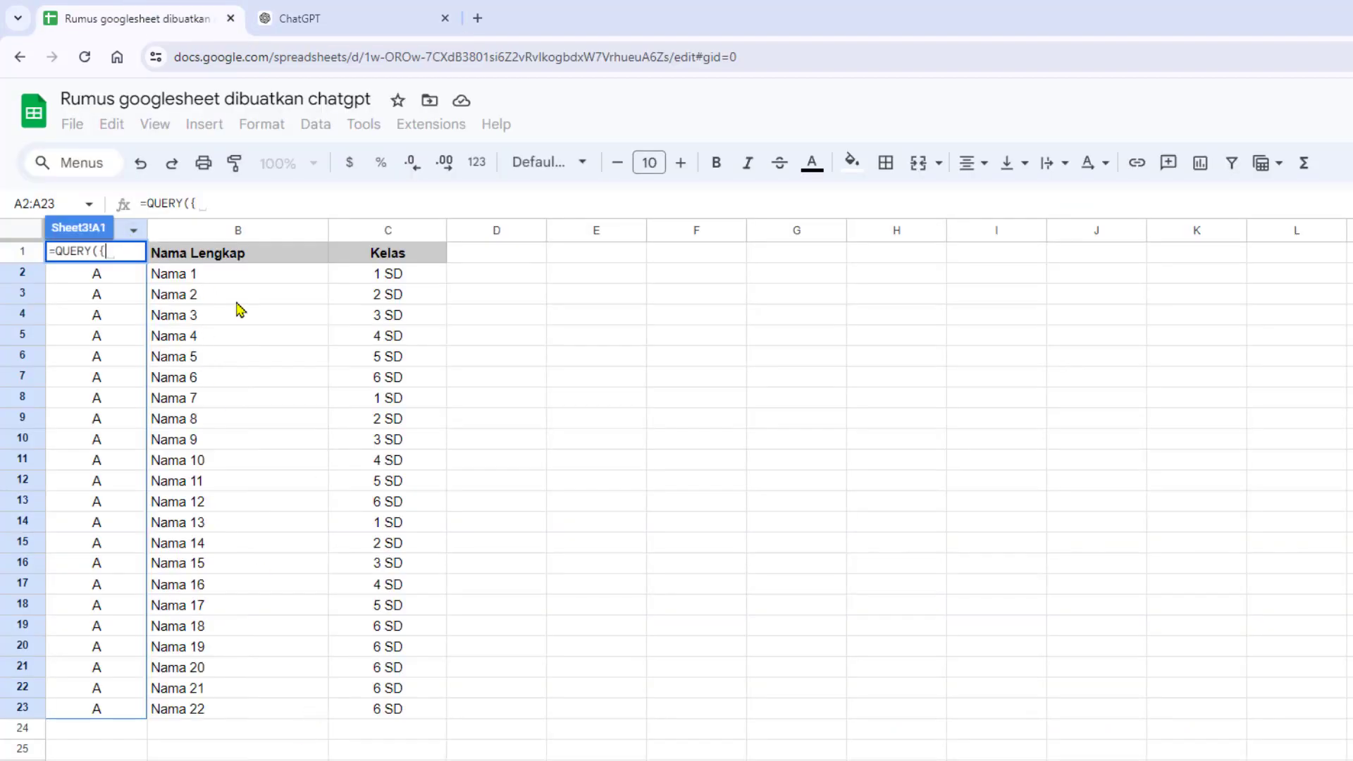
left_click(203, 294)
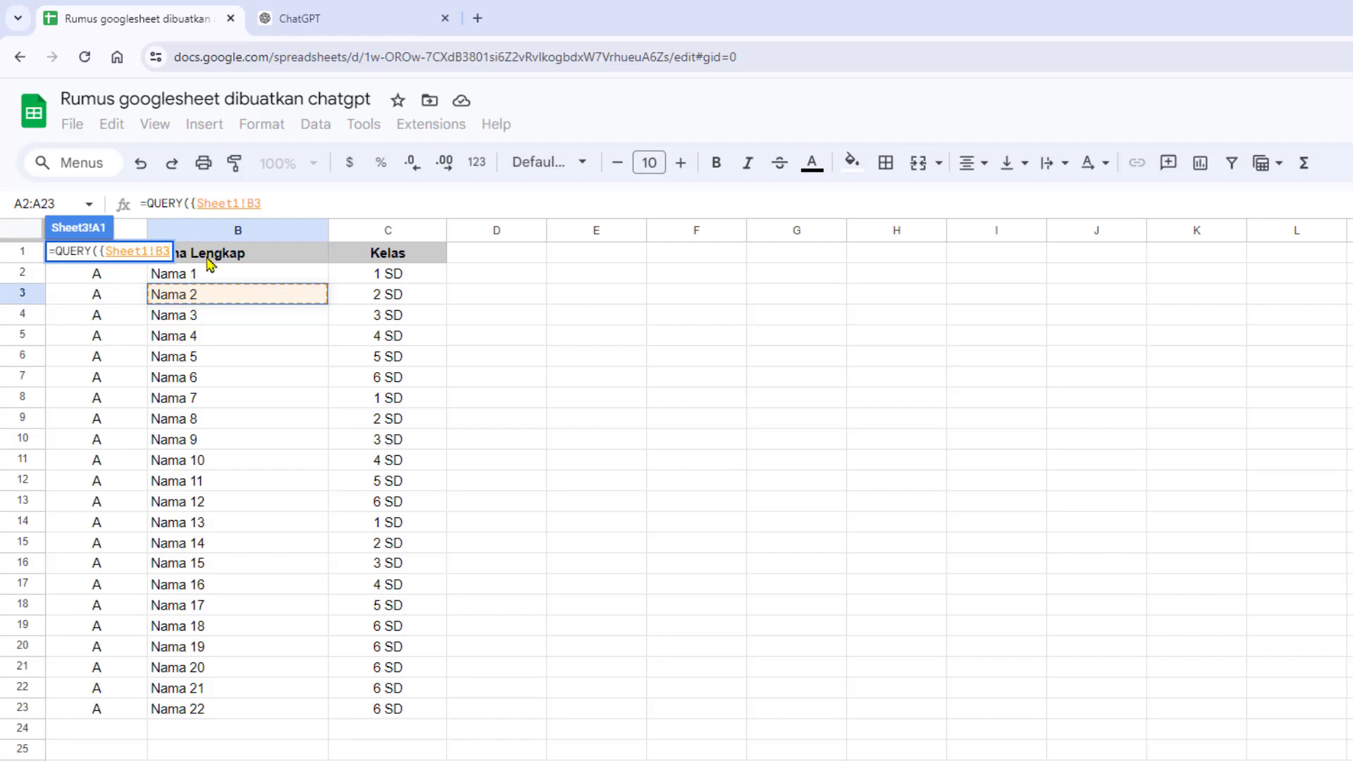
left_click_drag(147, 229, 309, 229)
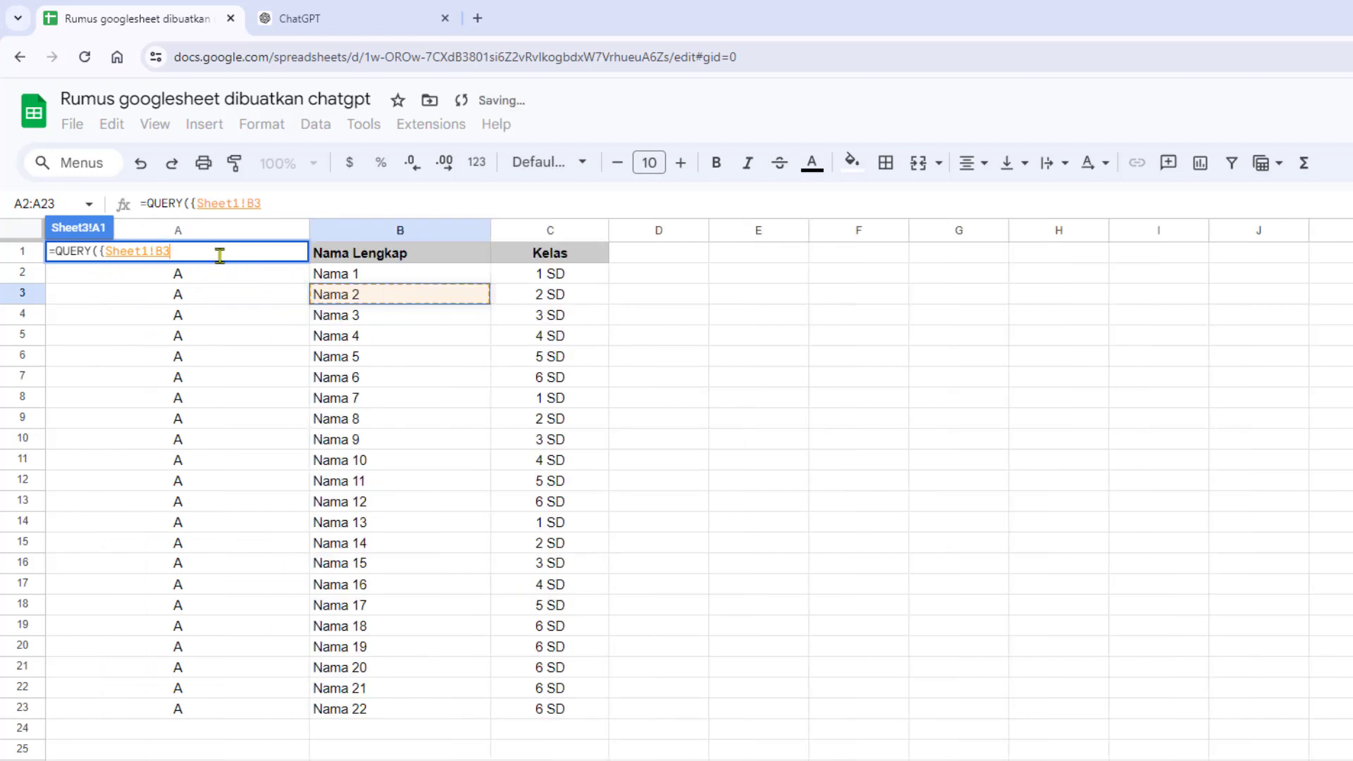
left_click(231, 296)
left_click_drag(162, 252, 197, 252)
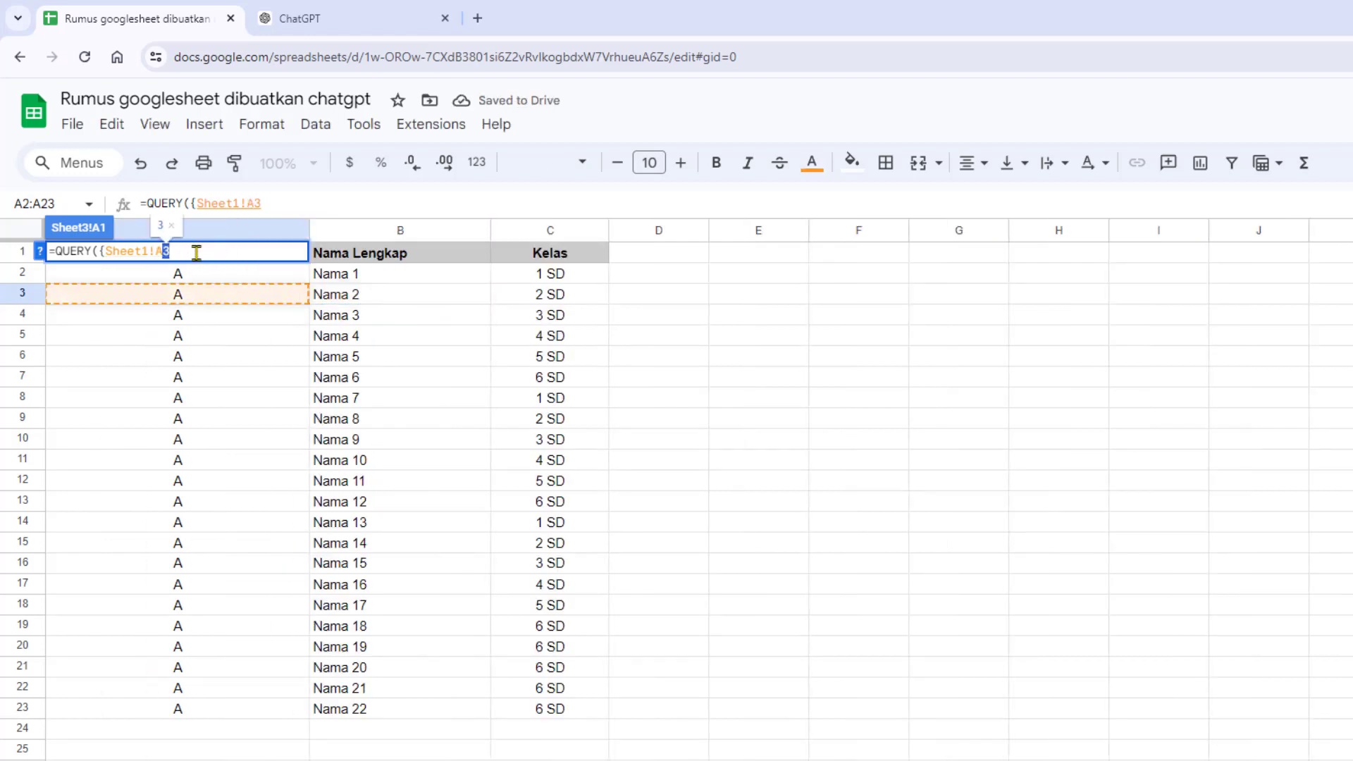
key("BackSpace")
type("1:A")
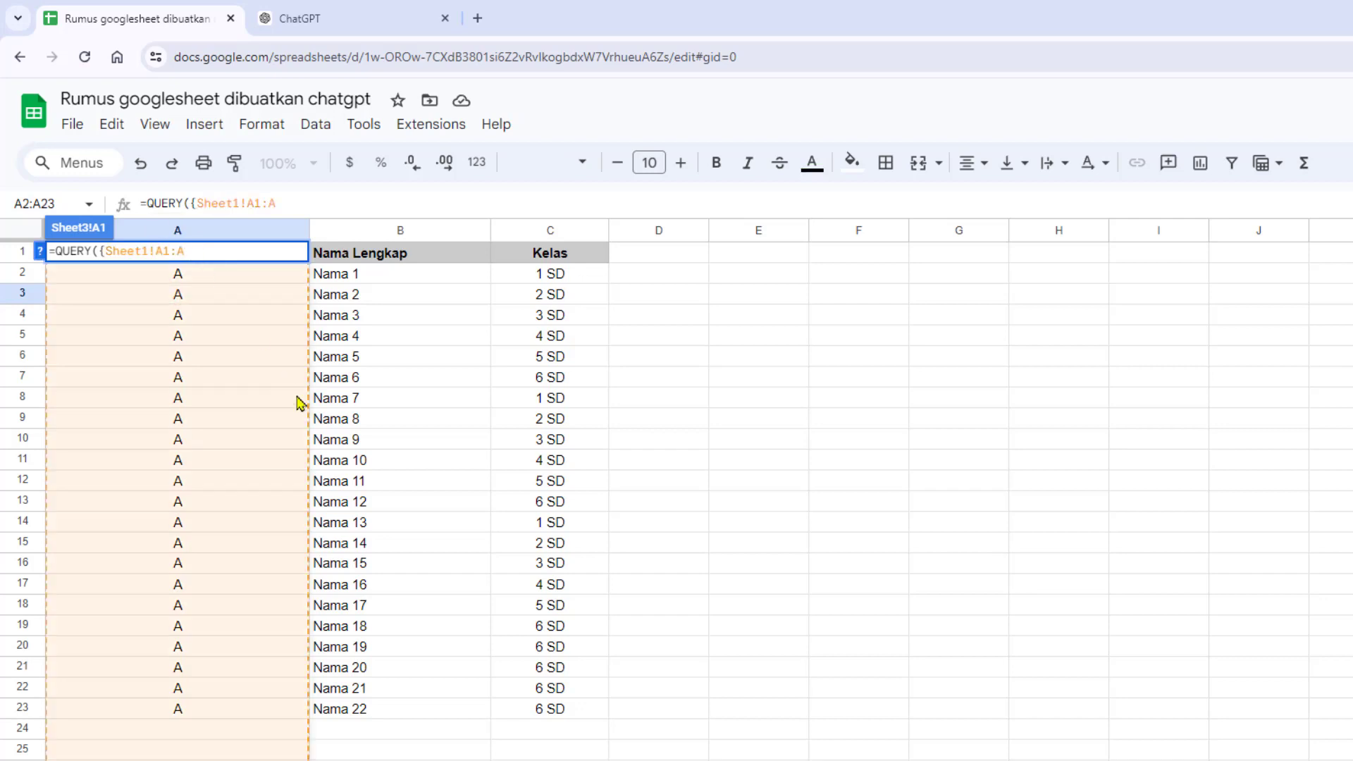
- Add a semicolon and the open-ended range Sheet2!A1:C to the formula, widening column A of Sheet2
left_click(329, 18)
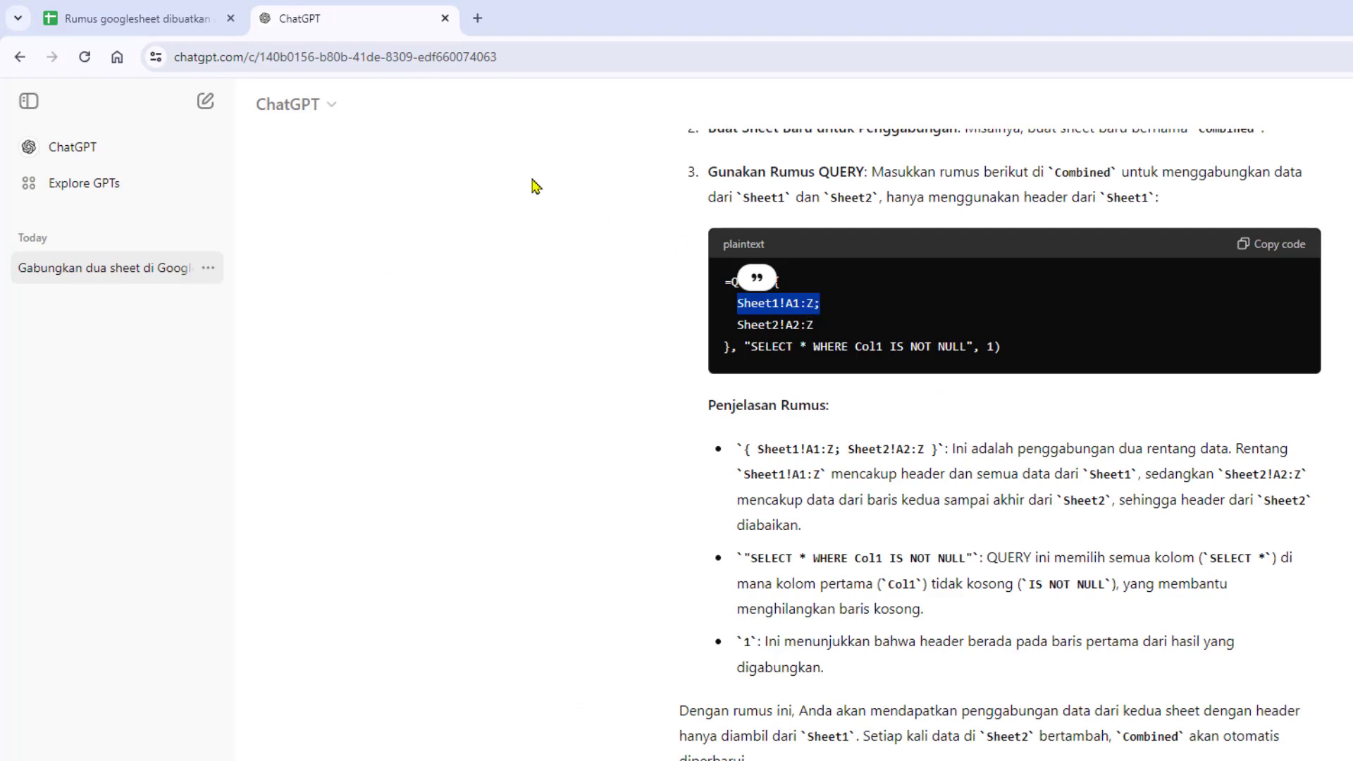
left_click(106, 10)
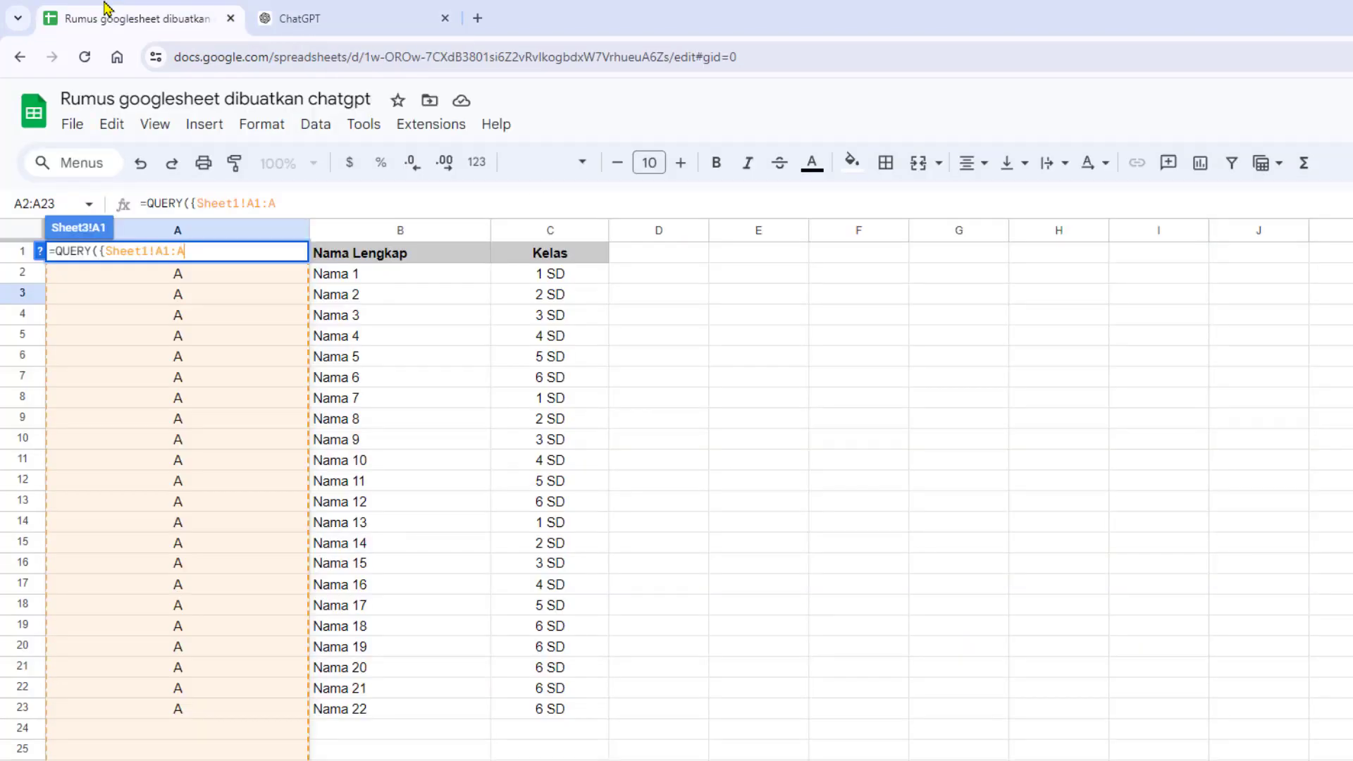
type(";")
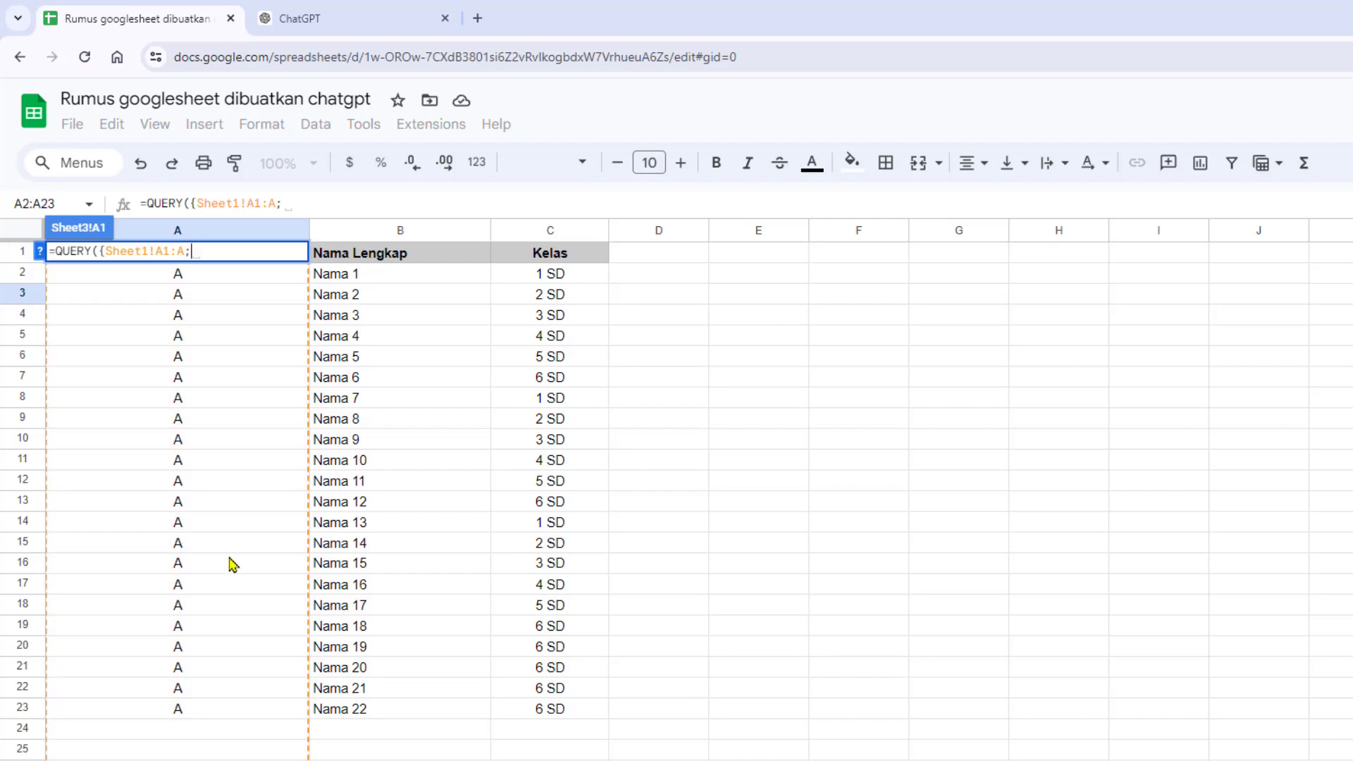
key("ctrl+shift+Page_Down")
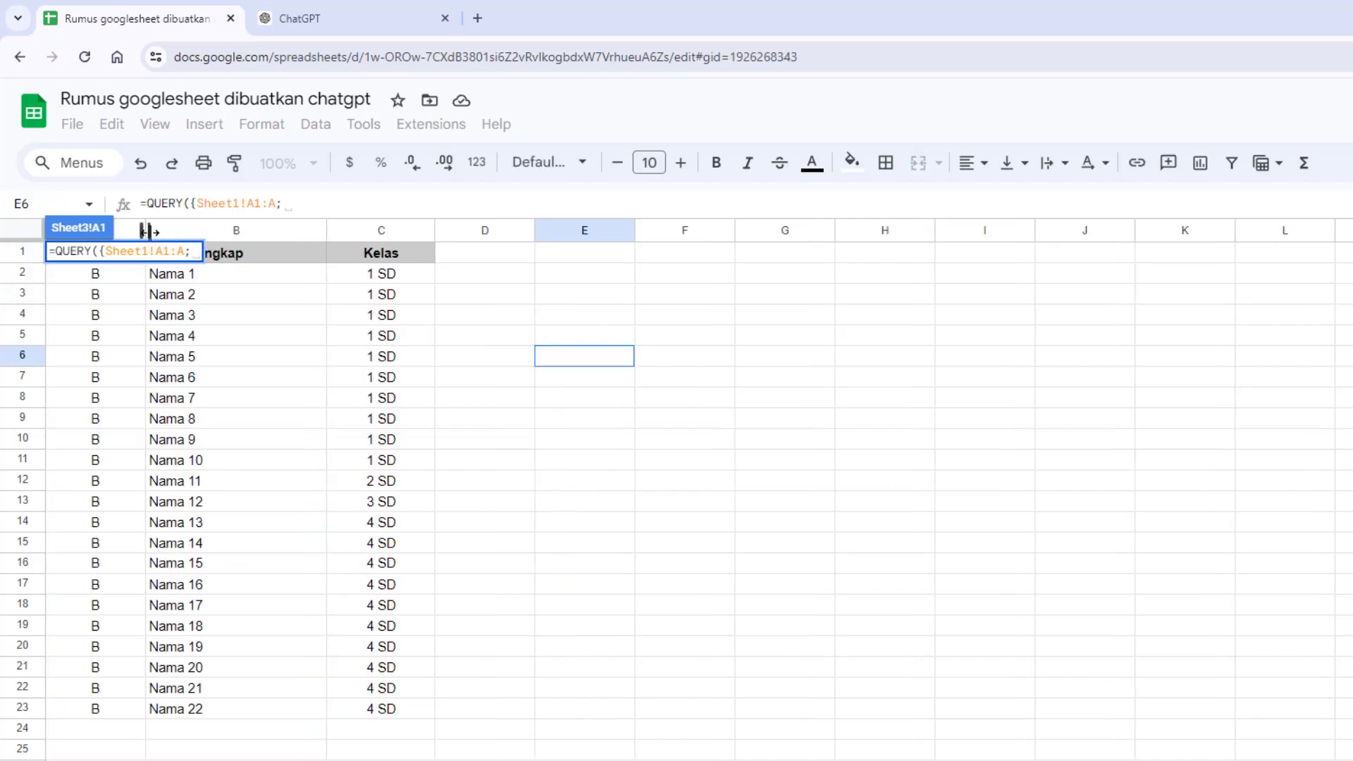
left_click_drag(145, 230, 307, 232)
left_click(255, 257)
left_click_drag(272, 275, 568, 715)
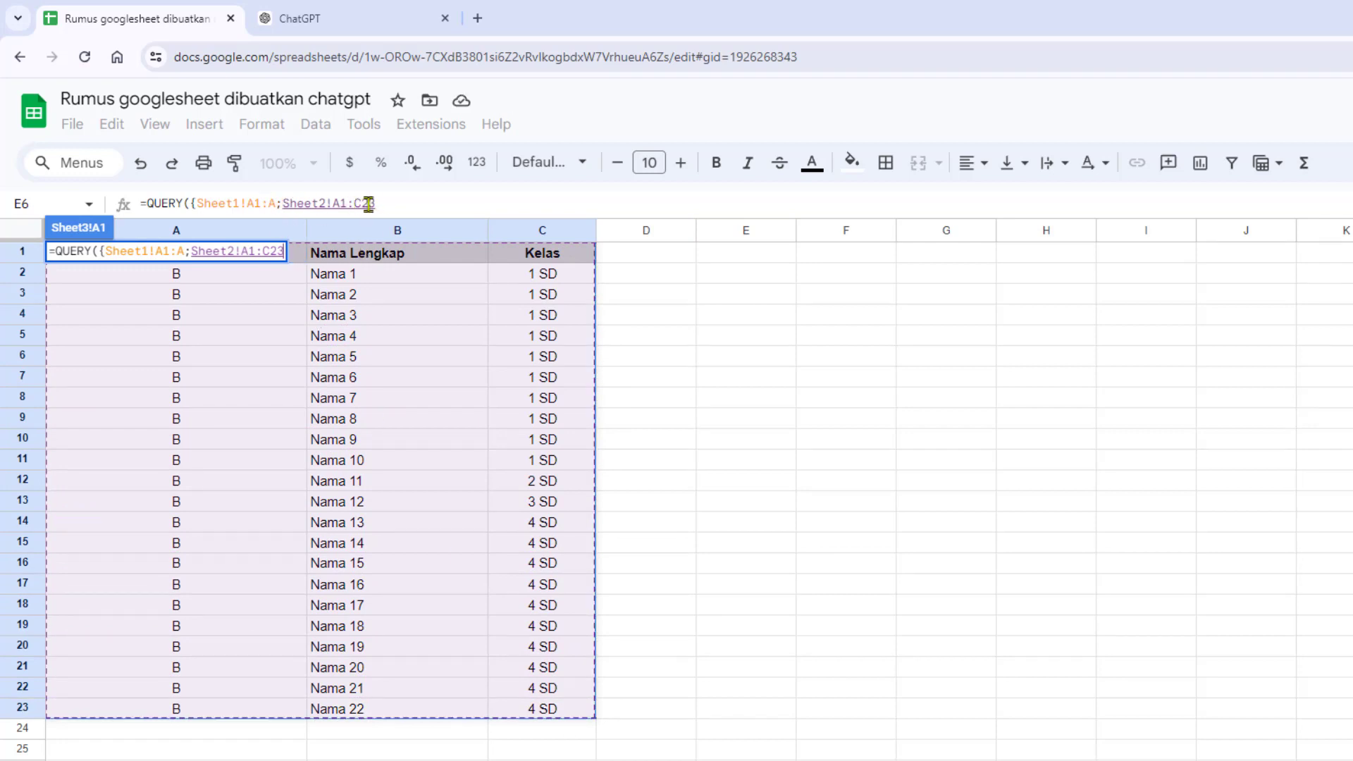
left_click_drag(361, 204, 418, 204)
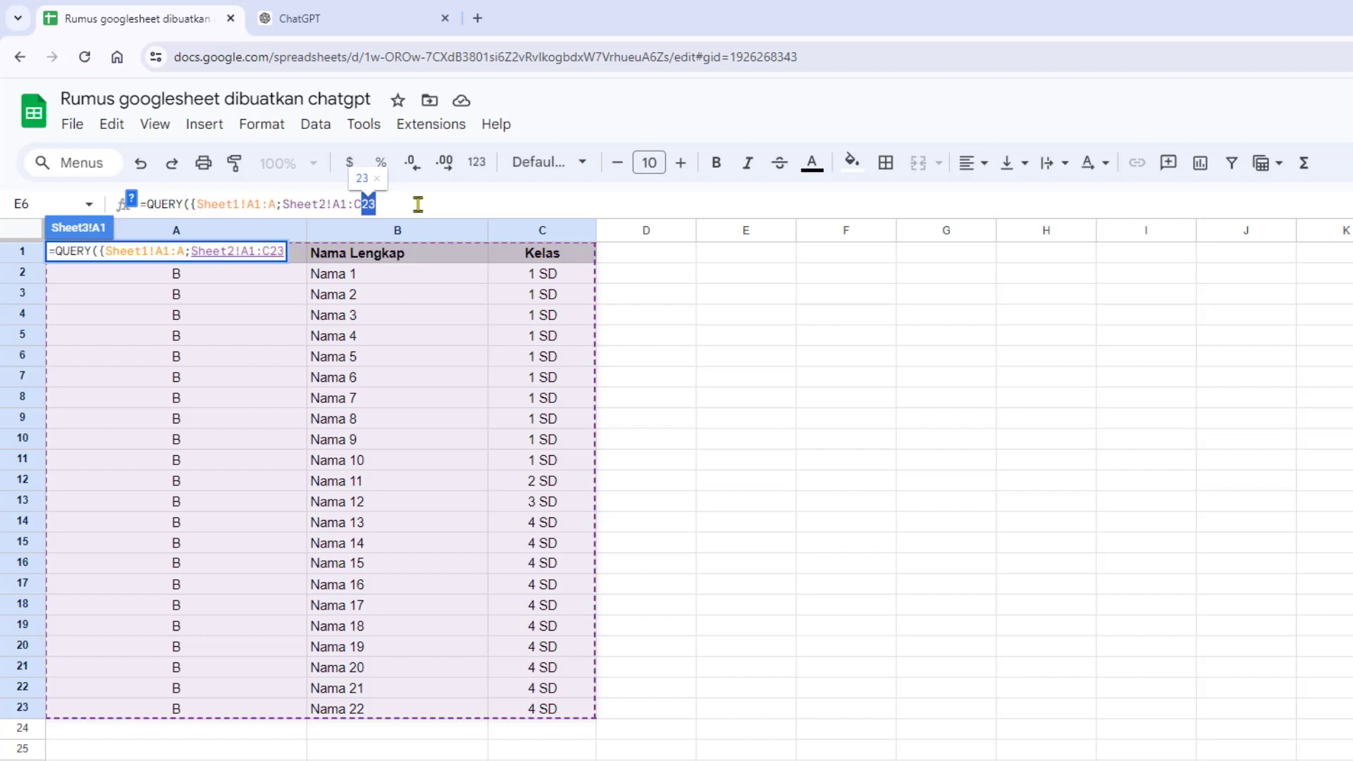
key("BackSpace")
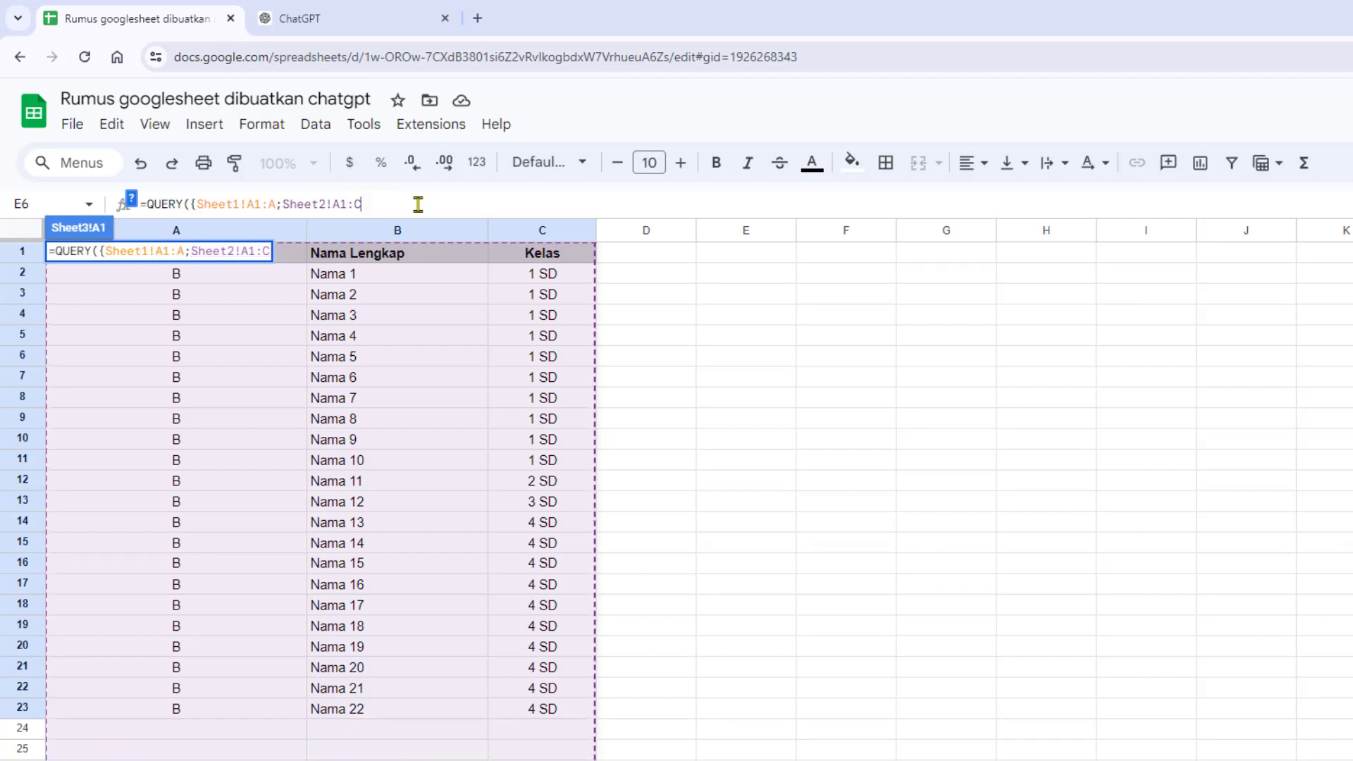
- Extend the formula's first range to column C so it reads Sheet1!A1:C
double_click(273, 204)
type("C")
left_click(379, 203)
- Check ChatGPT's formula for the array ending, then close the two ranges with a brace and a comma
left_click(317, 13)
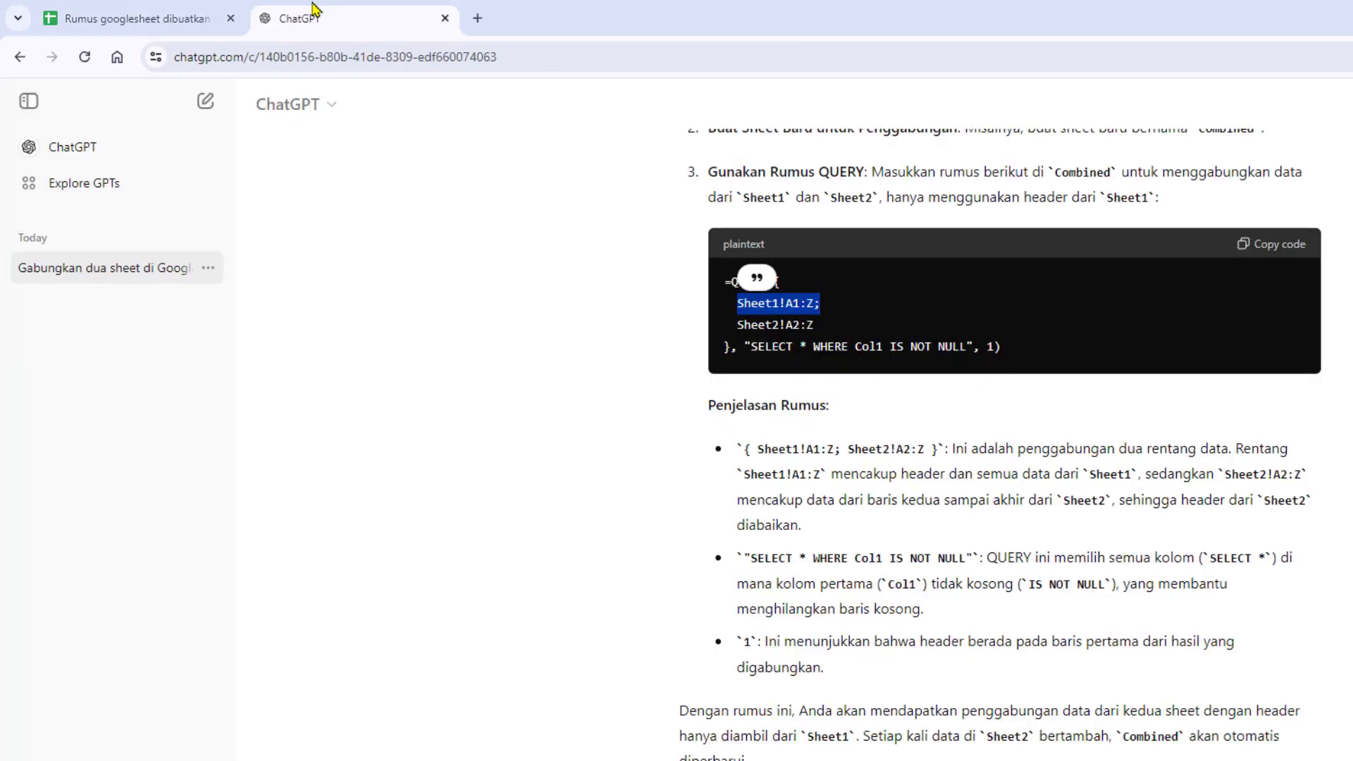
left_click(737, 350)
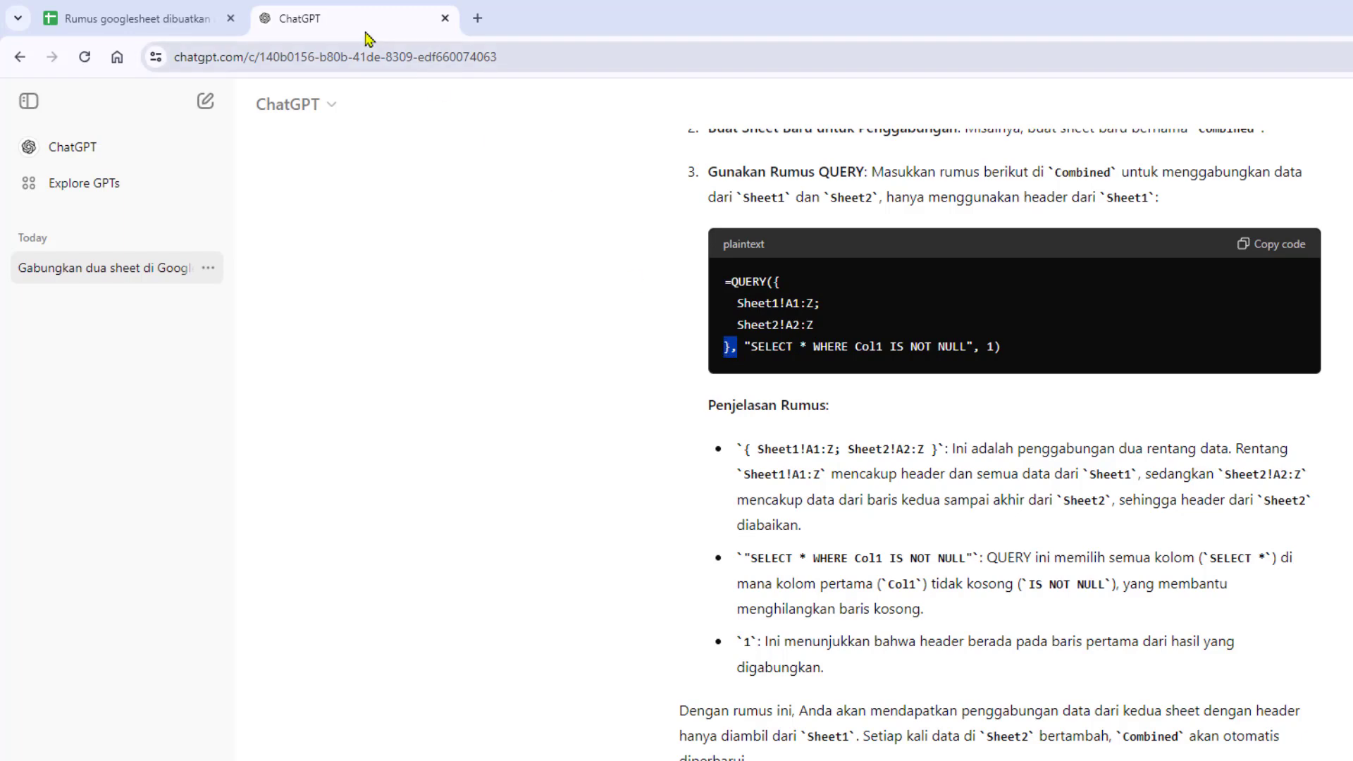
left_click(187, 15)
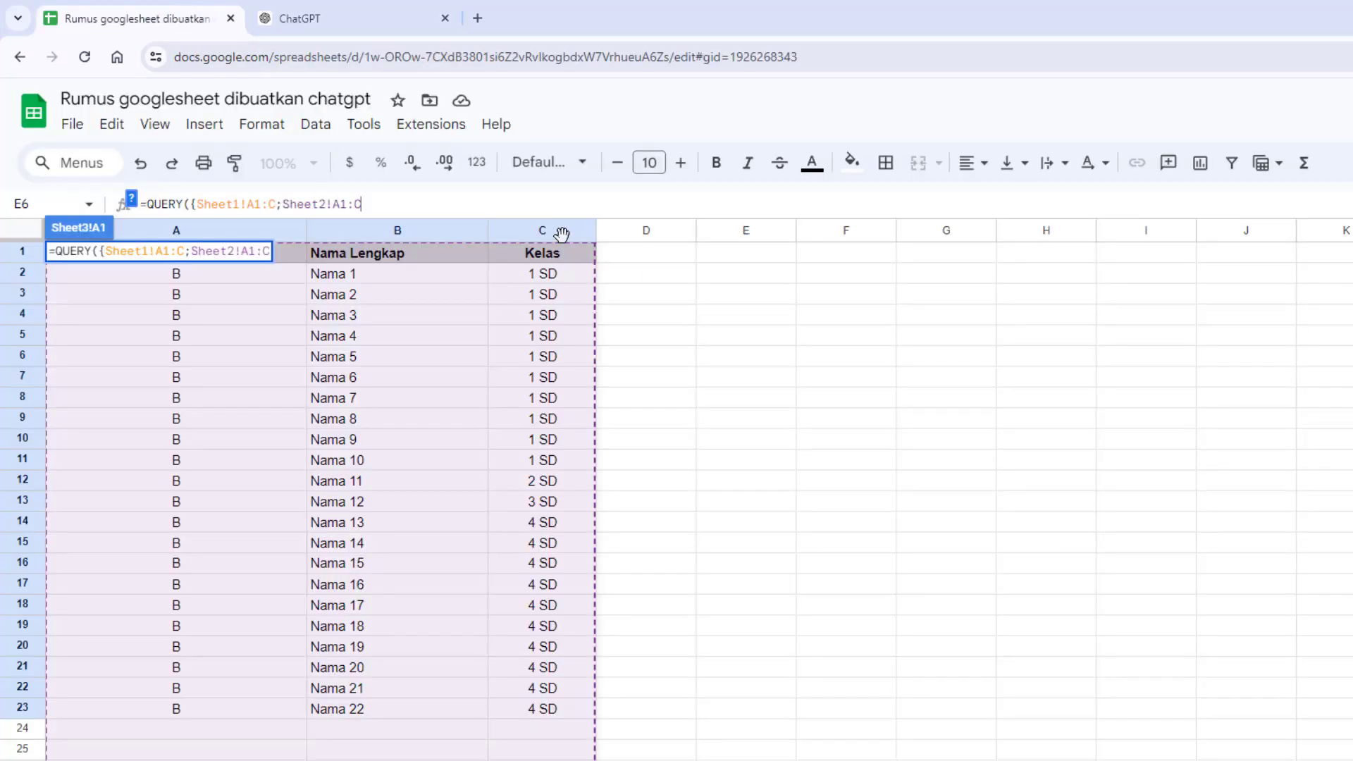
type("}")
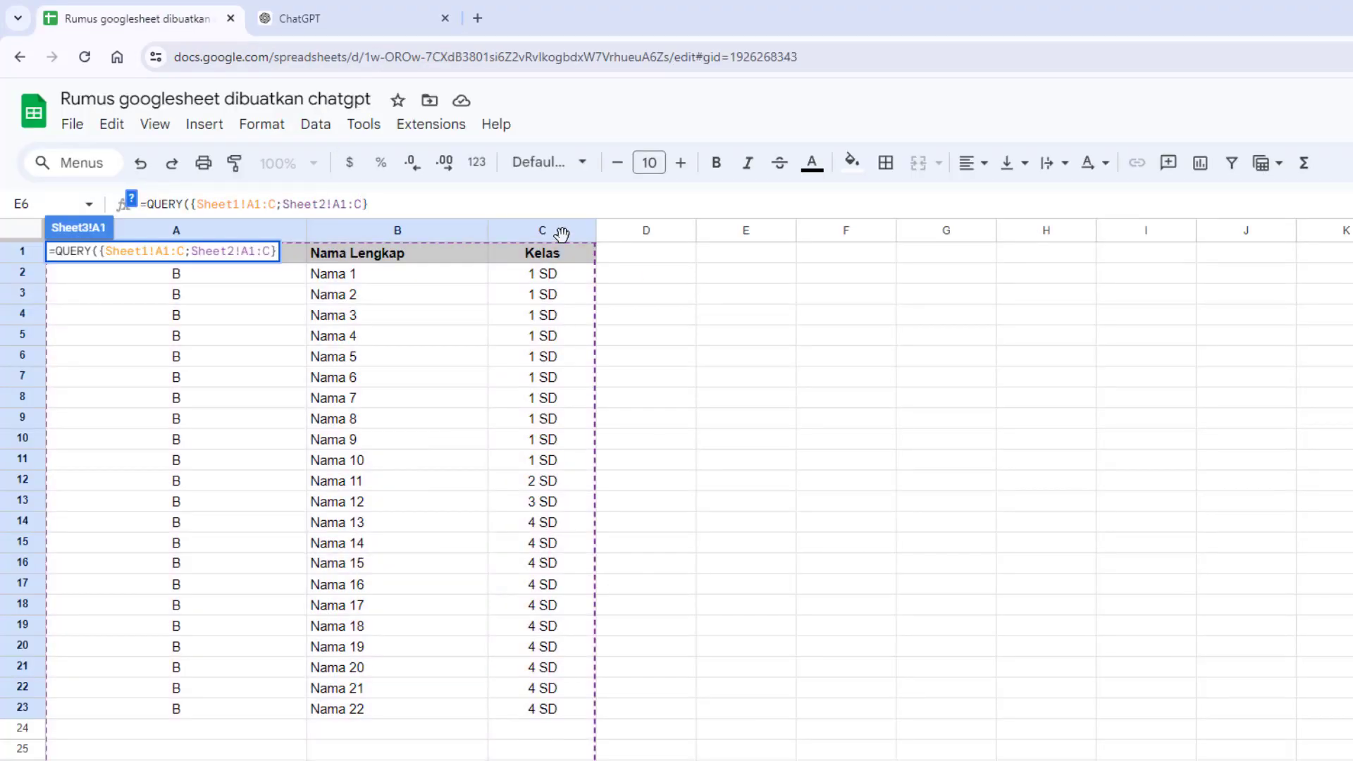
type(",")
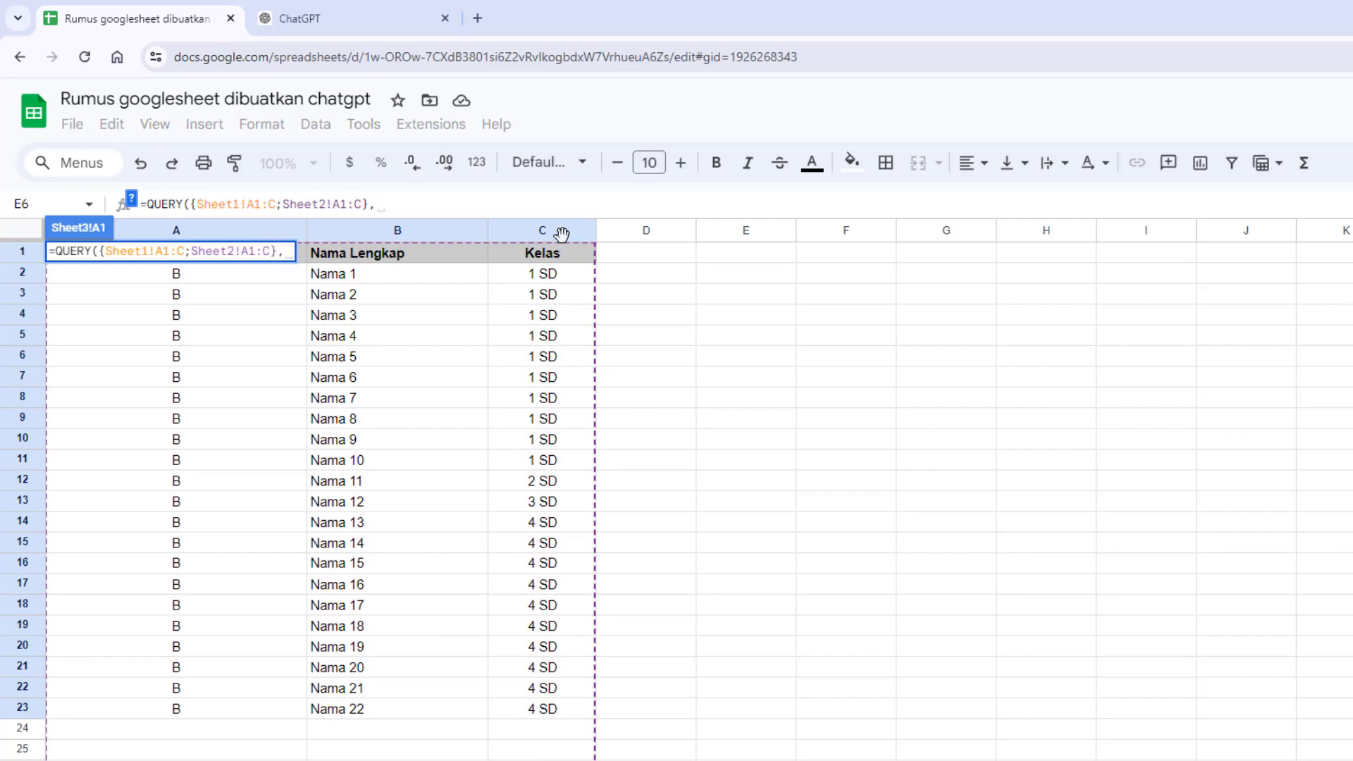
type("\"")
- Begin the formula's query string with "SELECT*, consulting ChatGPT's formula for the wording
left_click(366, 15)
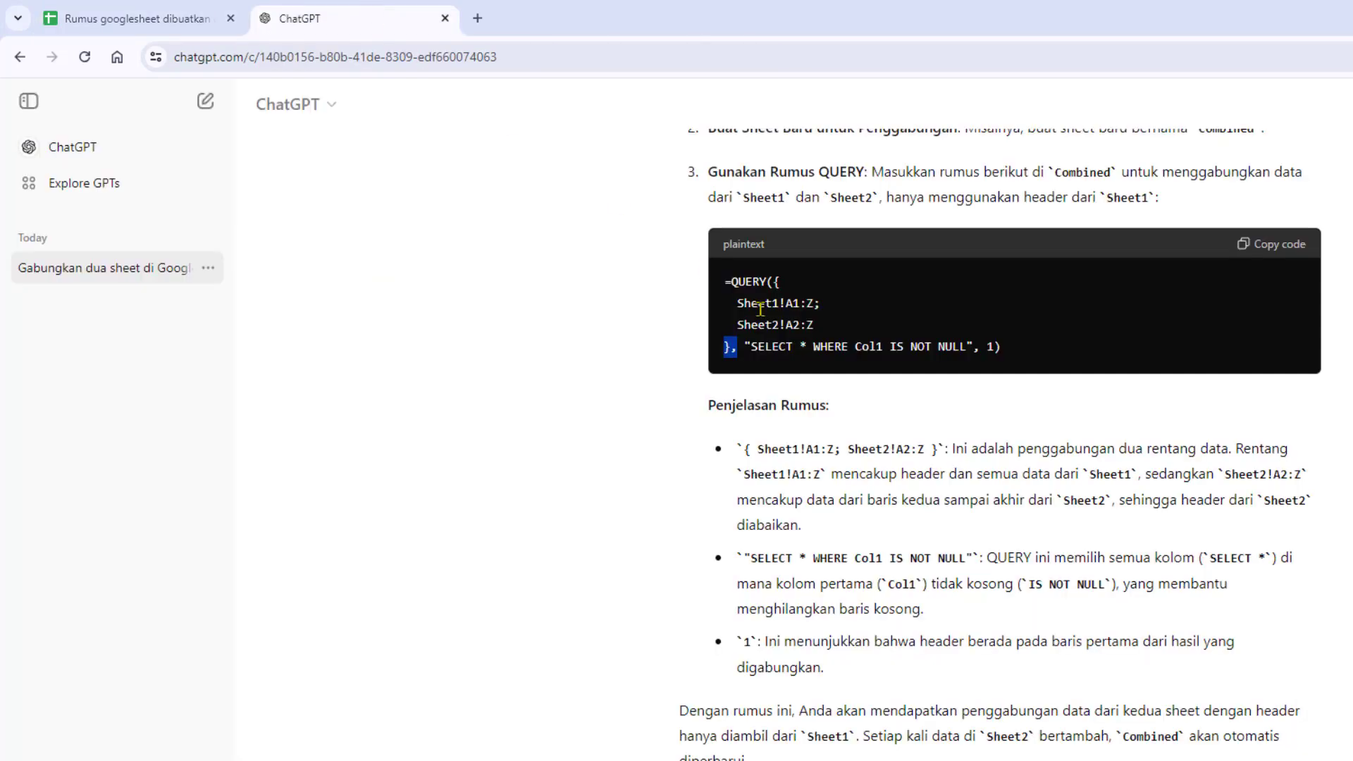
left_click(177, 19)
type("SELECT ")
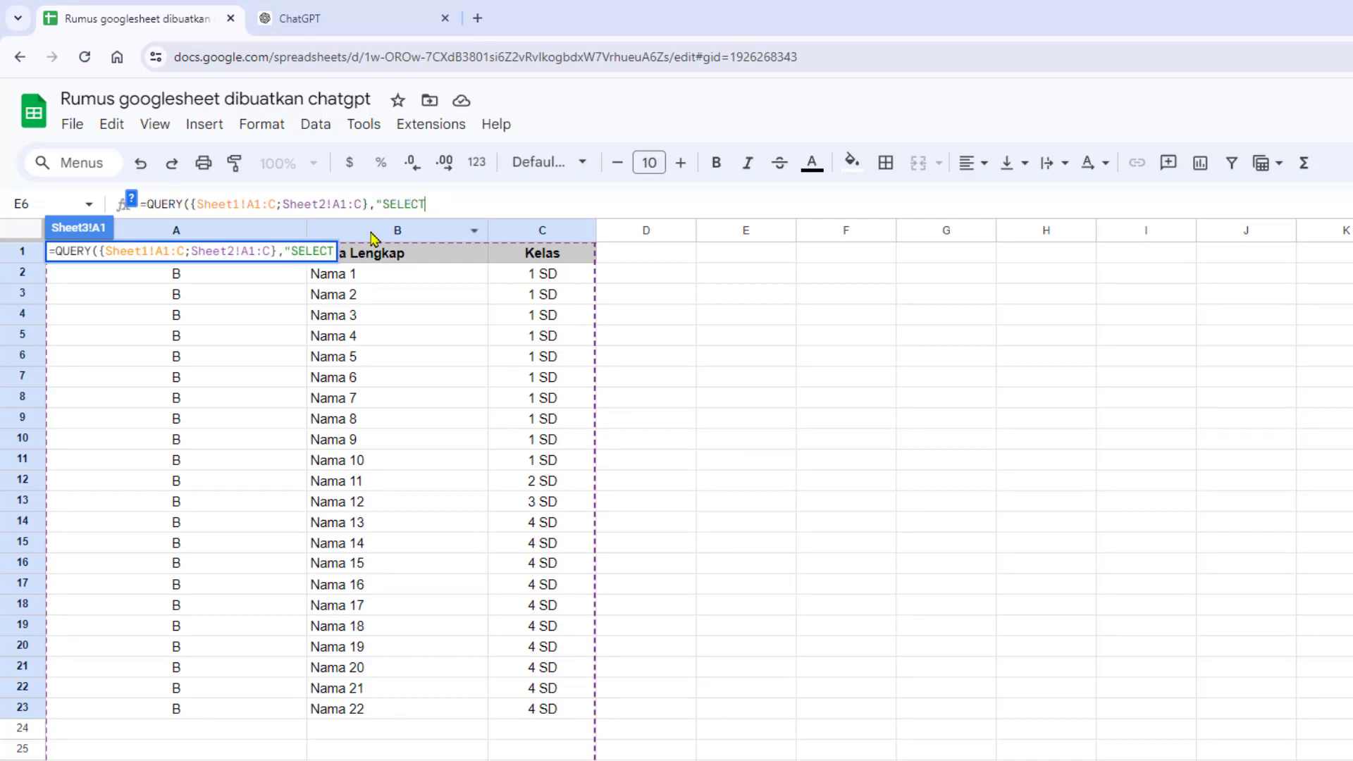
type("*")
- Examine ChatGPT's explanation of SELECT * and the WHERE Col1 IS NOT NULL", 1) part of its formula
left_click(289, 18)
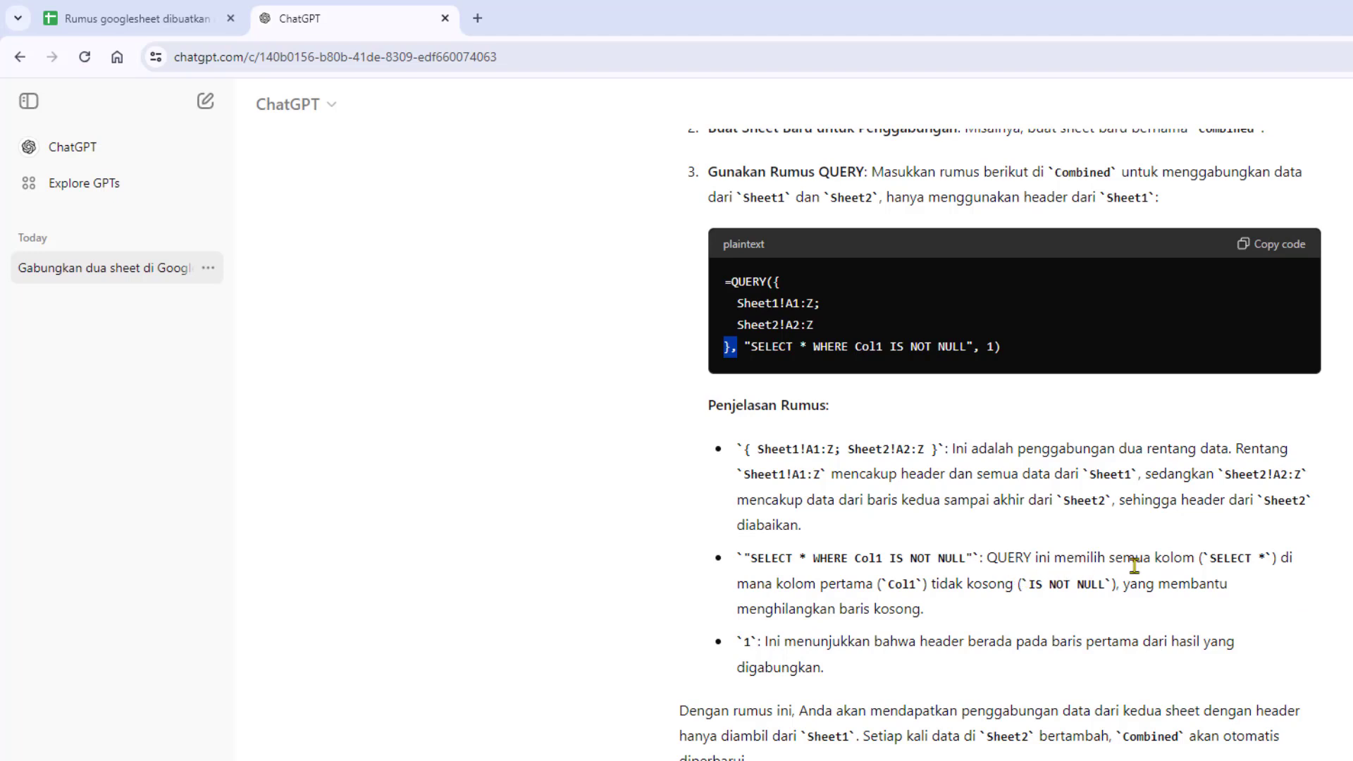
left_click_drag(1214, 560, 1264, 558)
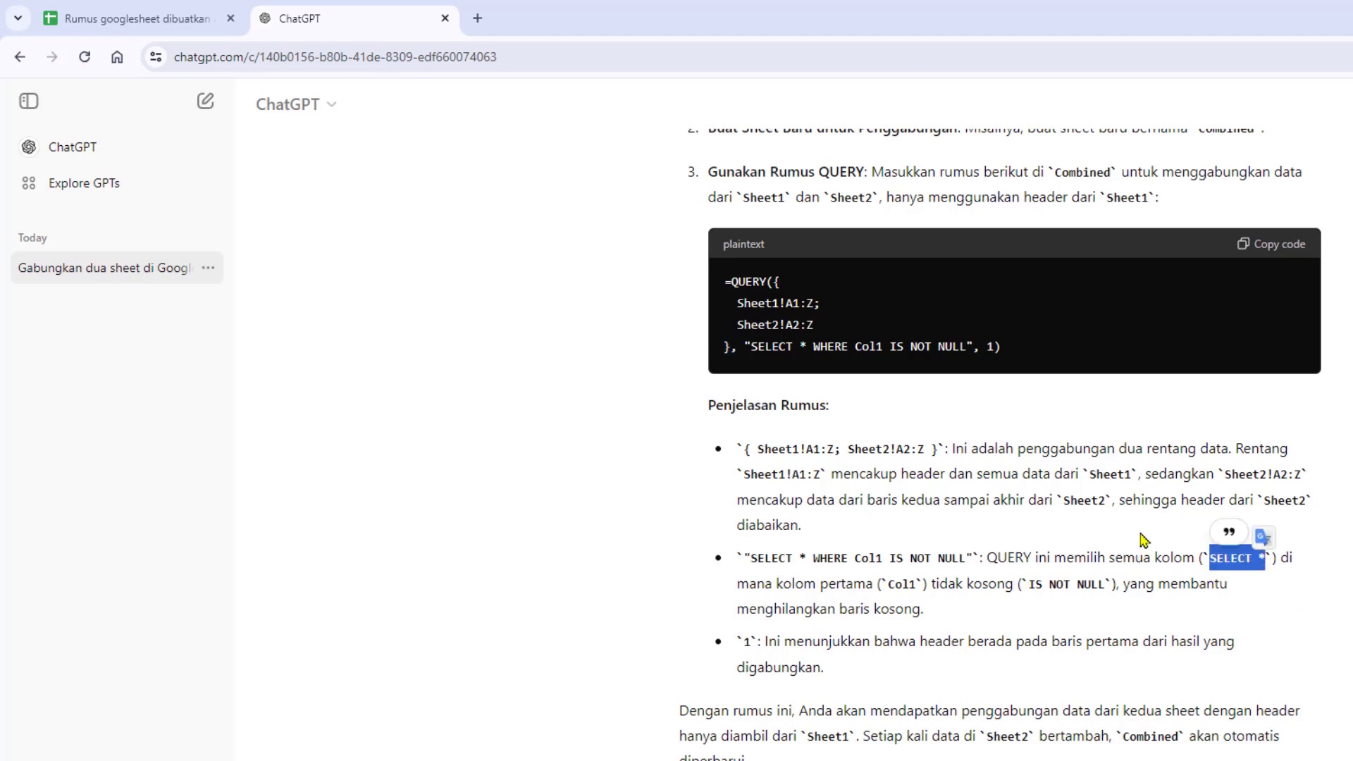
key("ctrl+shift+Tab")
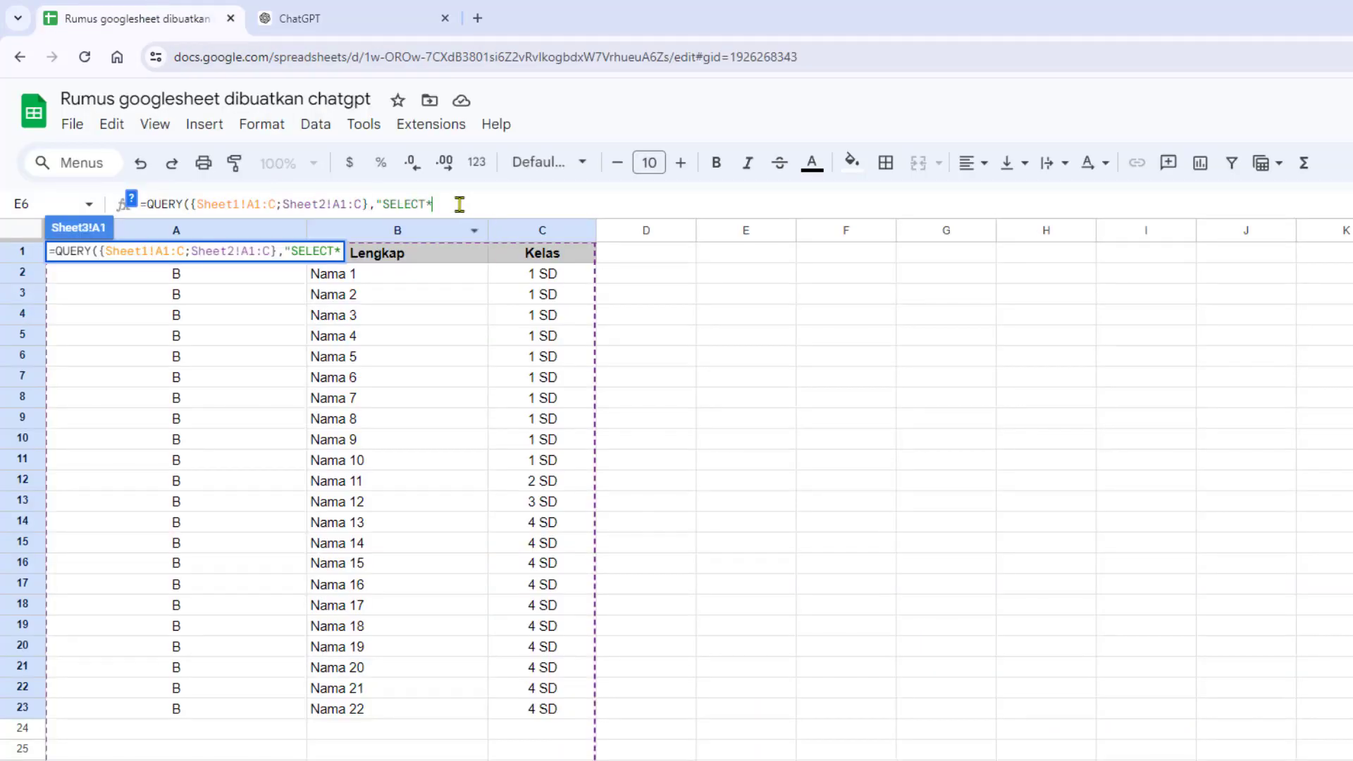
left_click(345, 14)
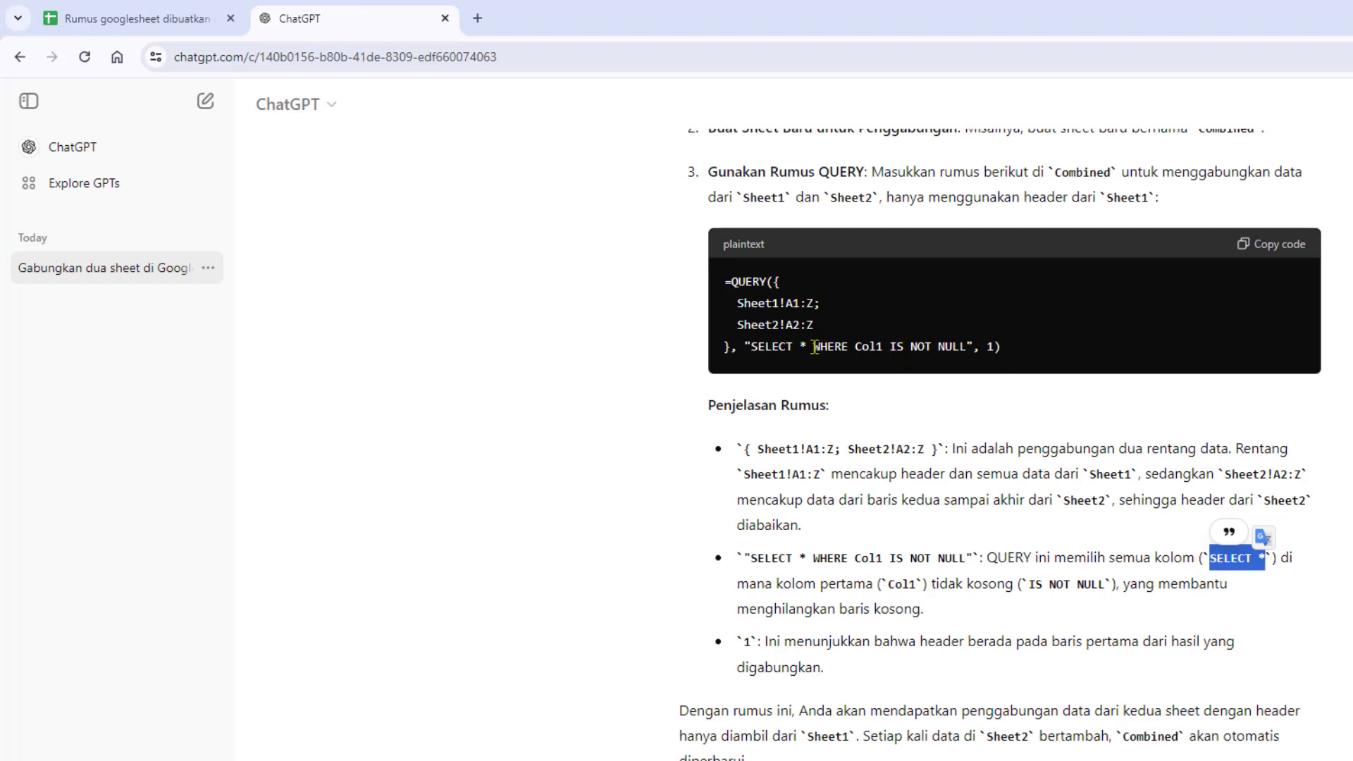
left_click_drag(815, 347, 1008, 349)
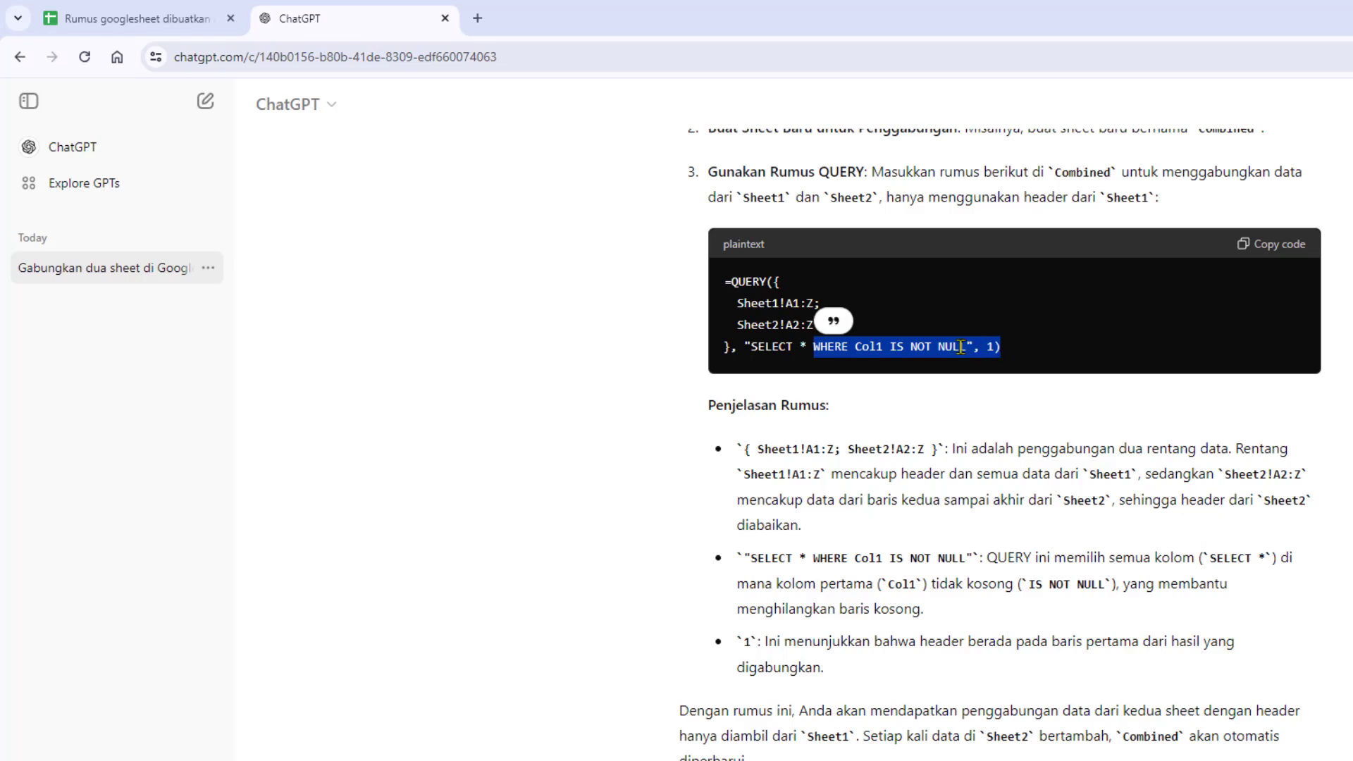
- Copy WHERE Col1 IS NOT NULL", 1) from ChatGPT's formula, append it to the QUERY formula in the spreadsheet and enter the formula
right_click(962, 347)
left_click(1015, 369)
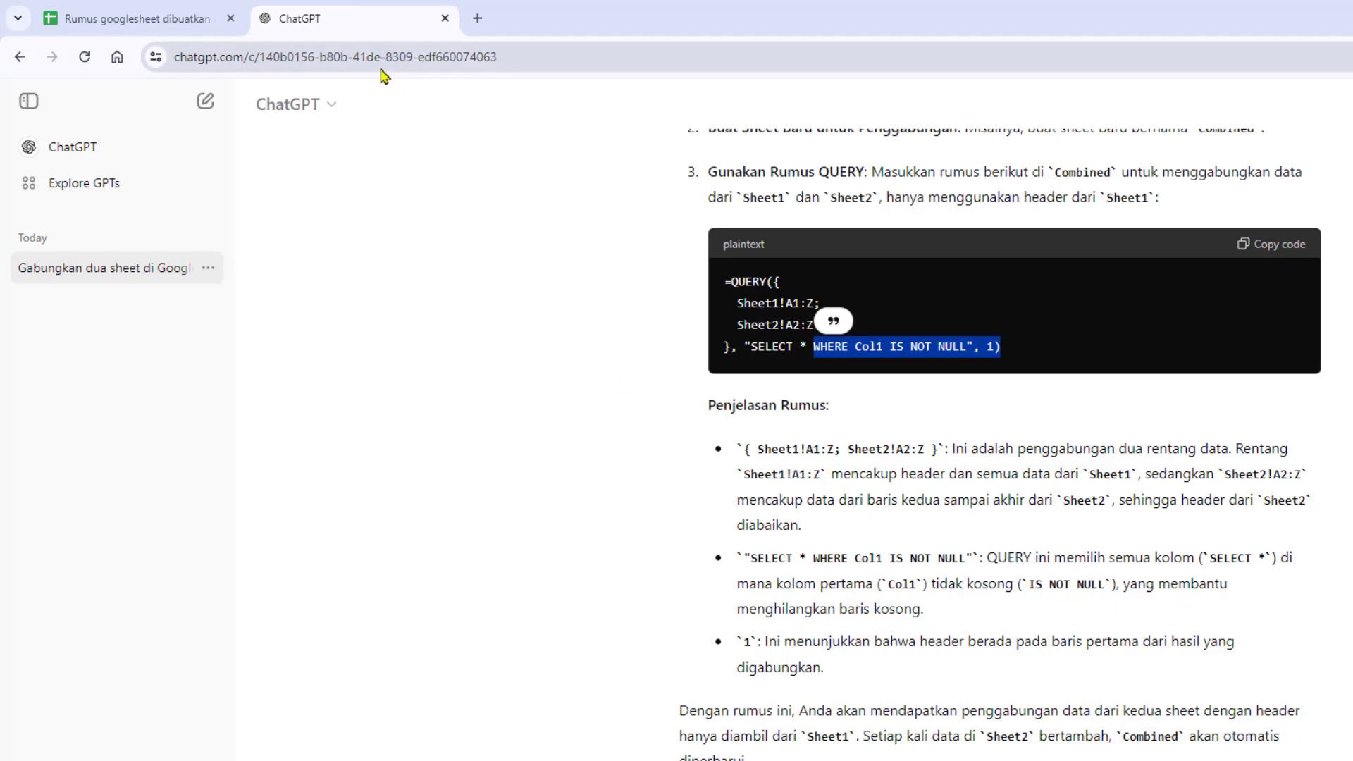
left_click(176, 15)
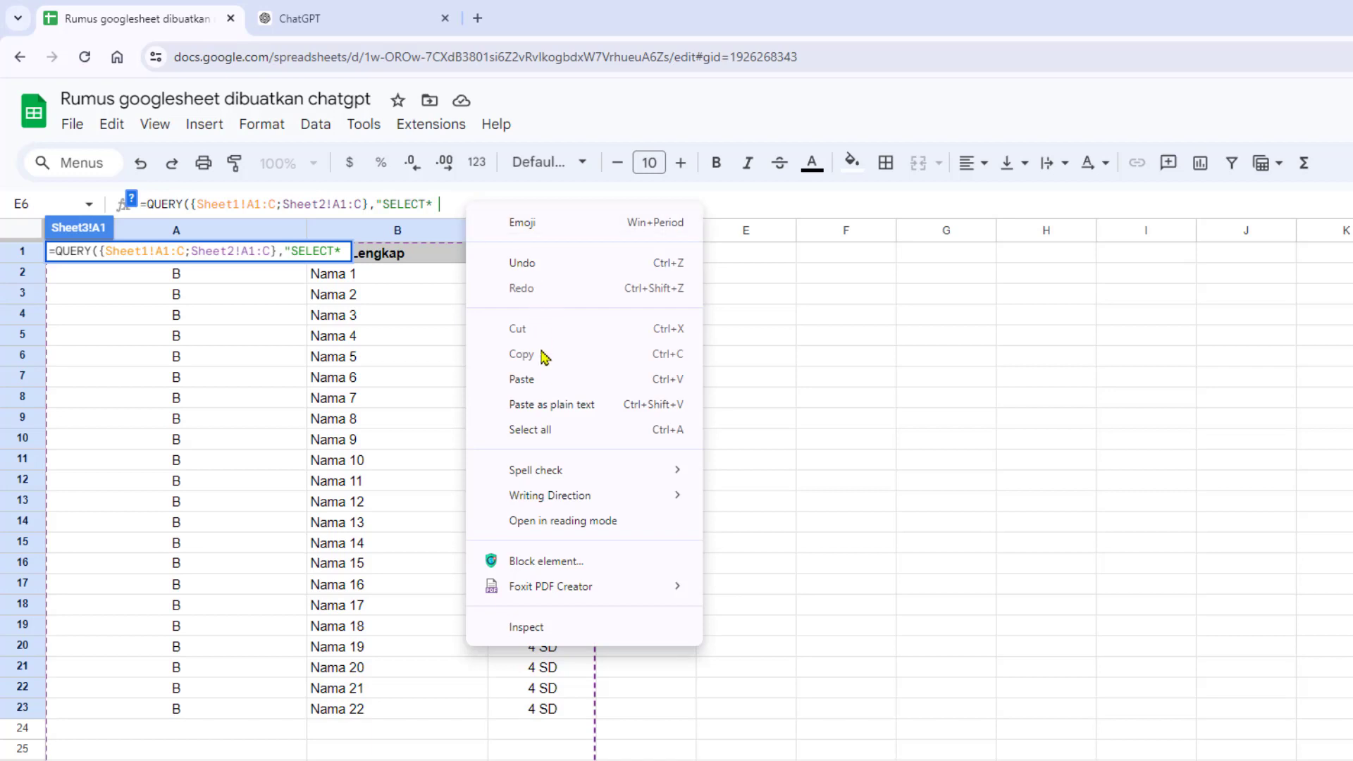
left_click(523, 379)
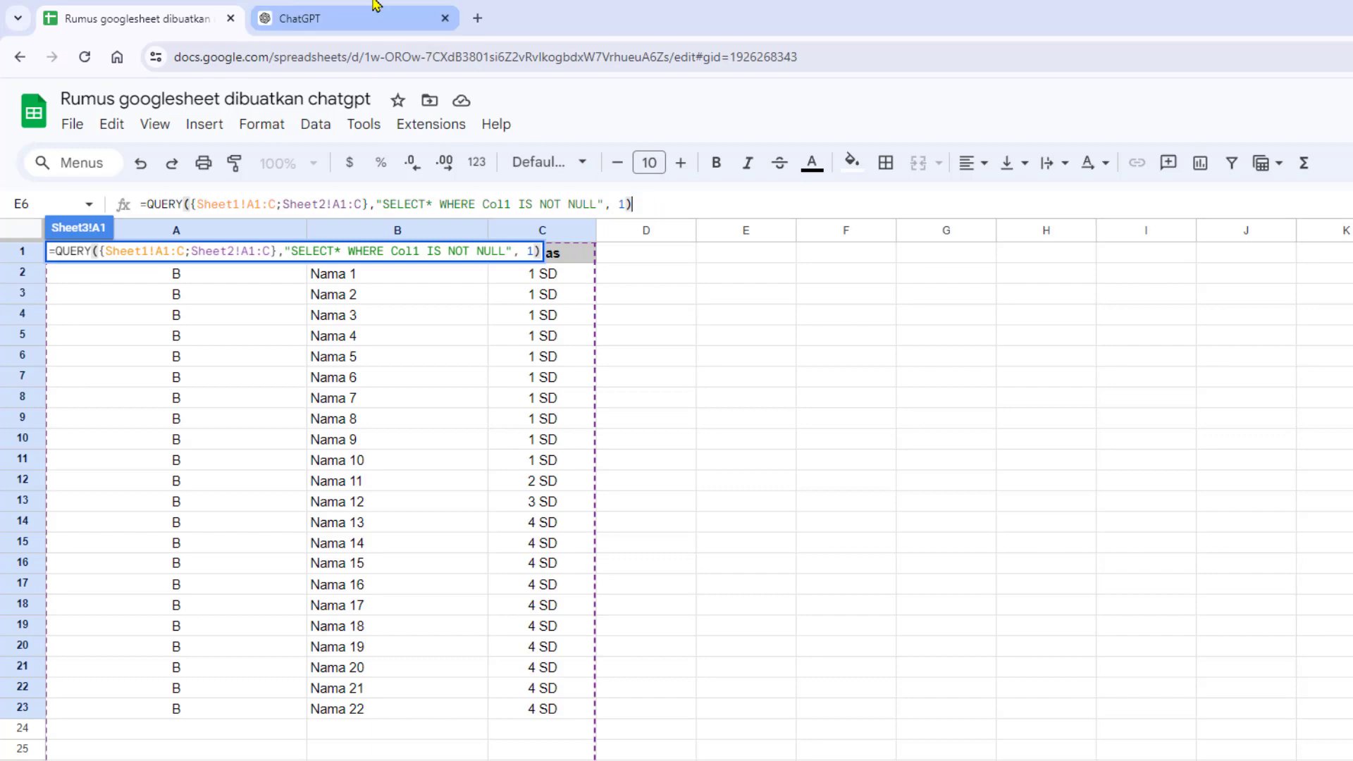
left_click(345, 16)
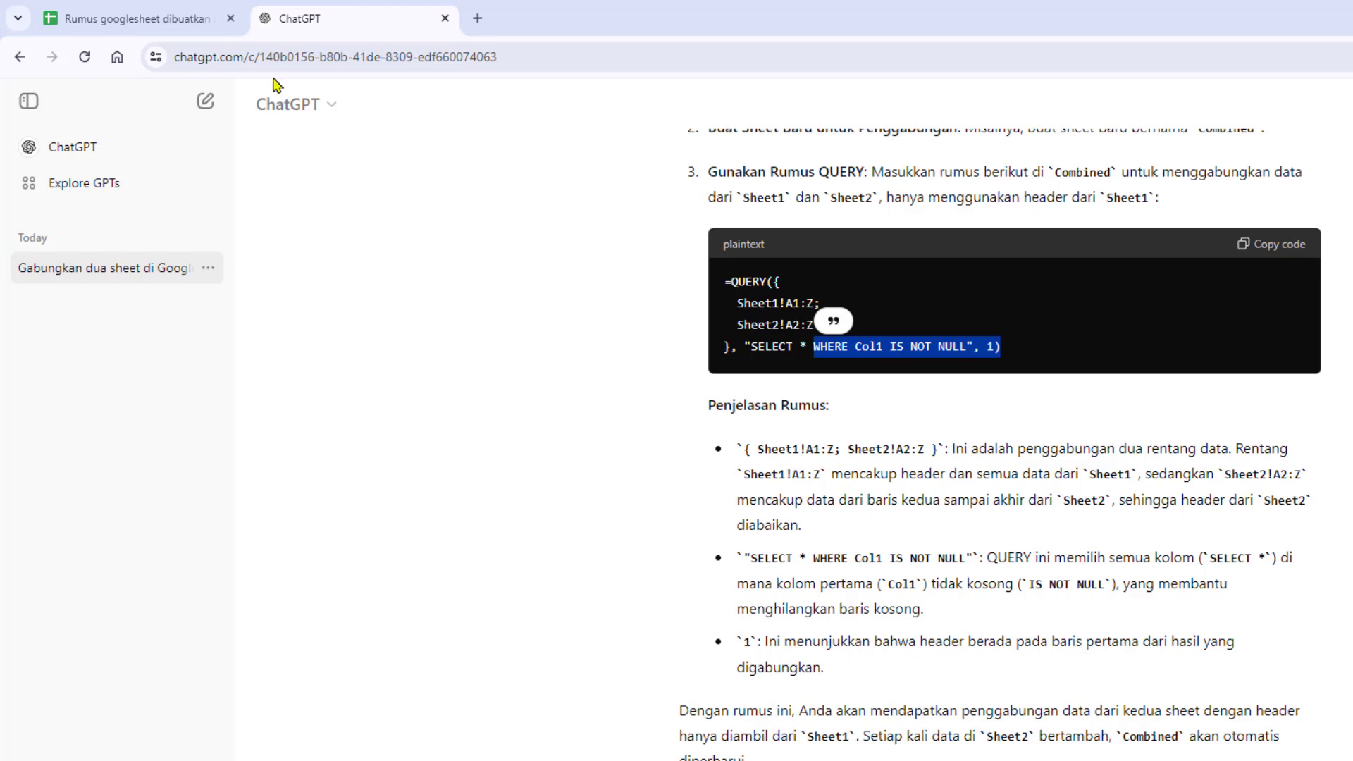
left_click(141, 18)
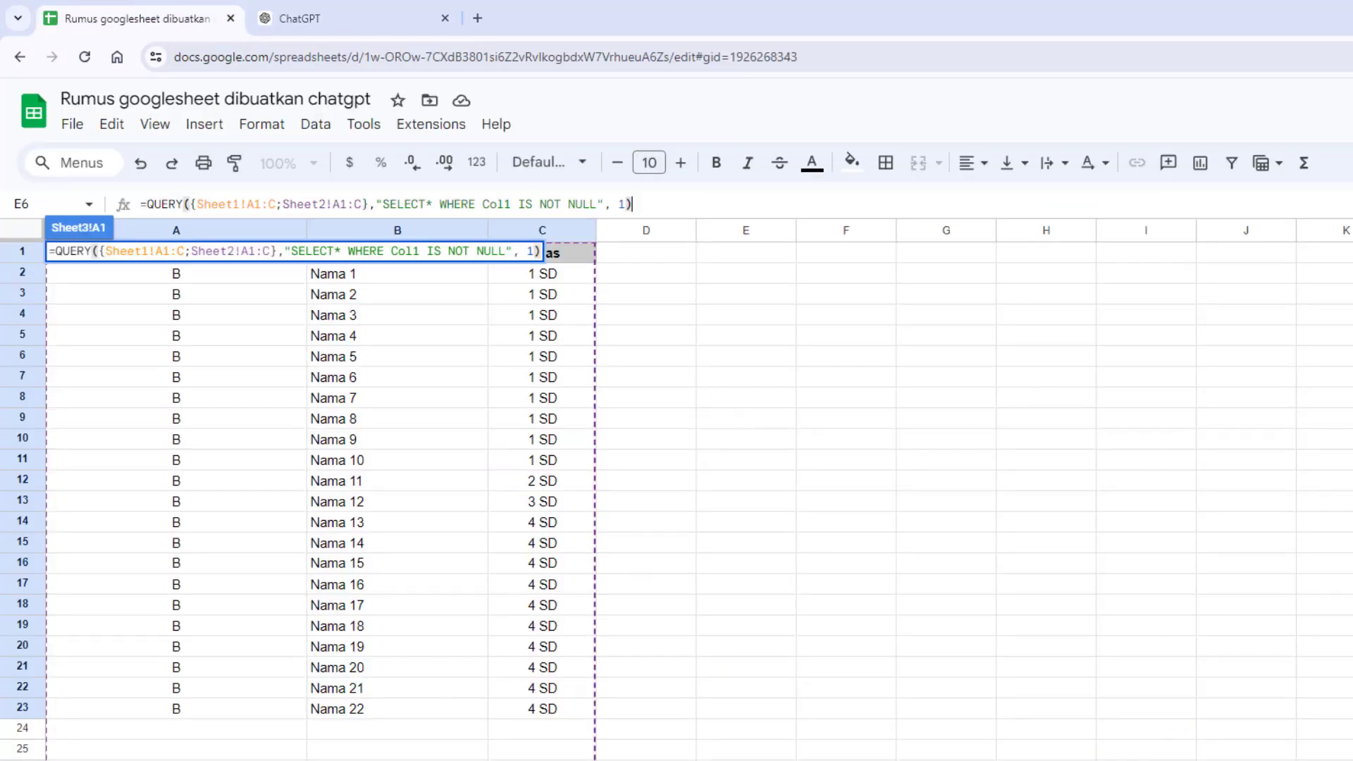
key("Return")
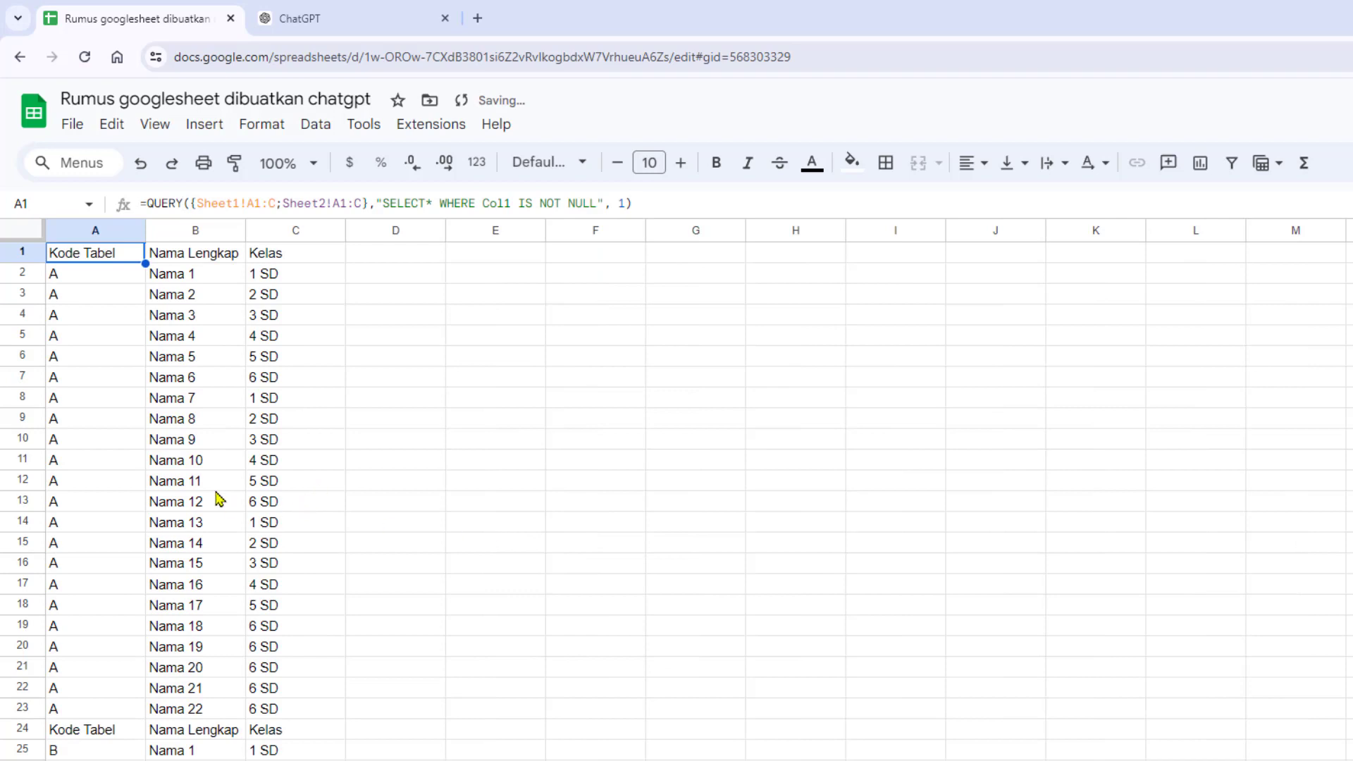
left_click(358, 488)
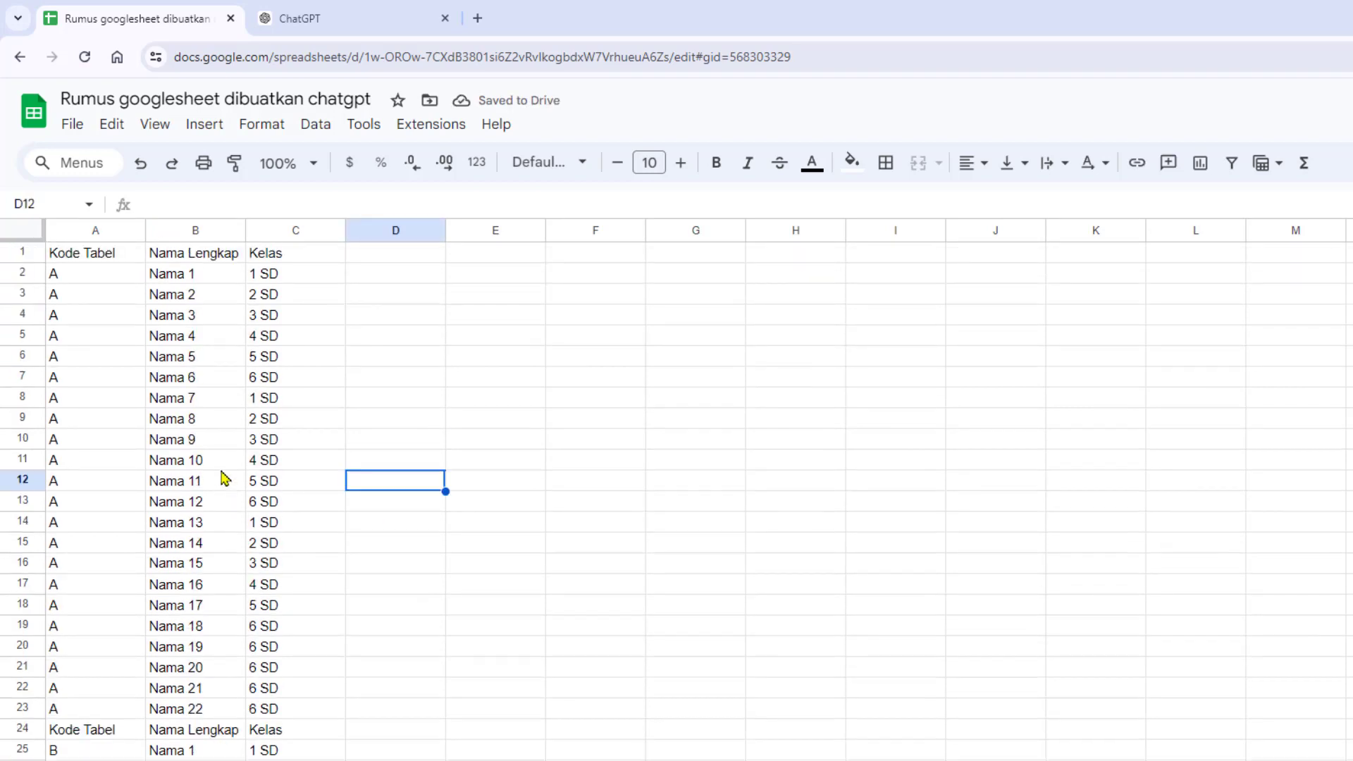
- Compare the second range with ChatGPT's formula, then change it in cell A1's formula to start at A2, so it reads Sheet2!A2:C
left_click(91, 260)
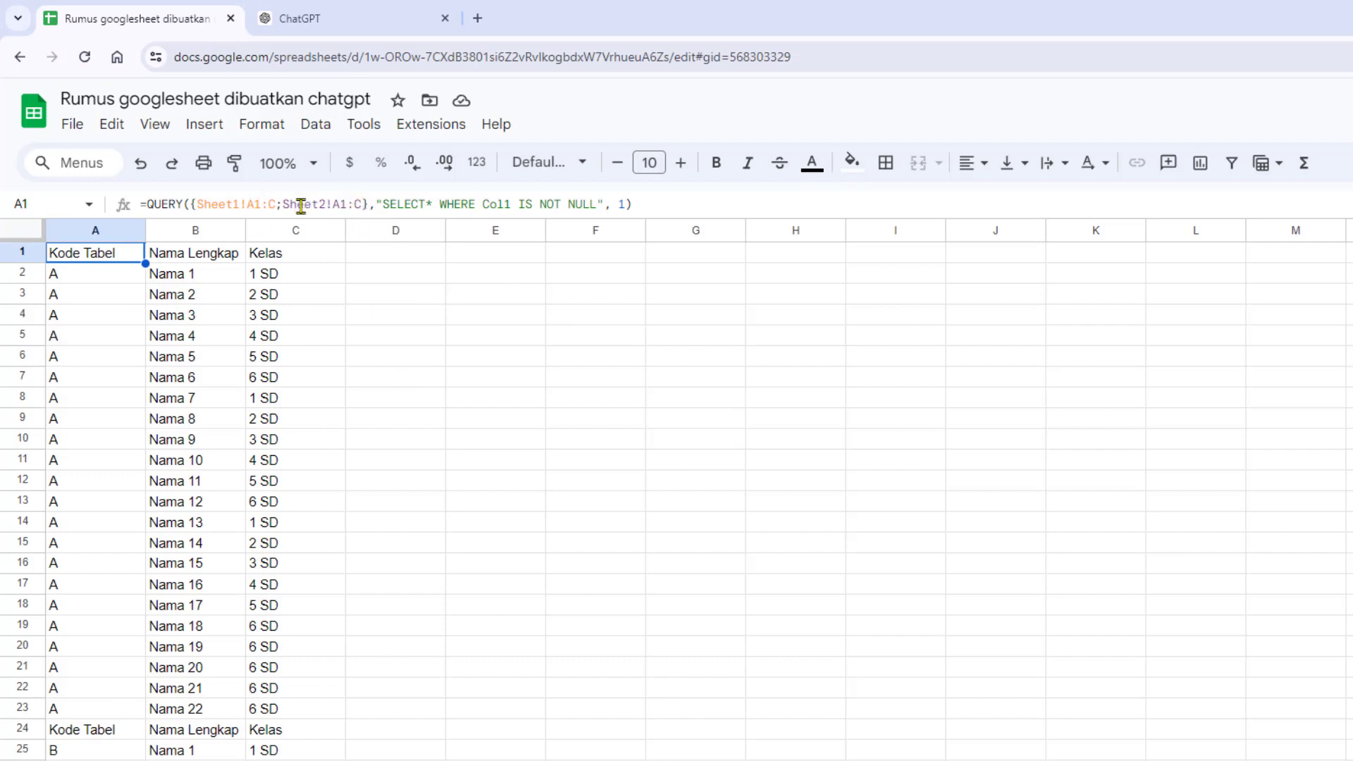
left_click(341, 204)
left_click_drag(346, 204, 339, 205)
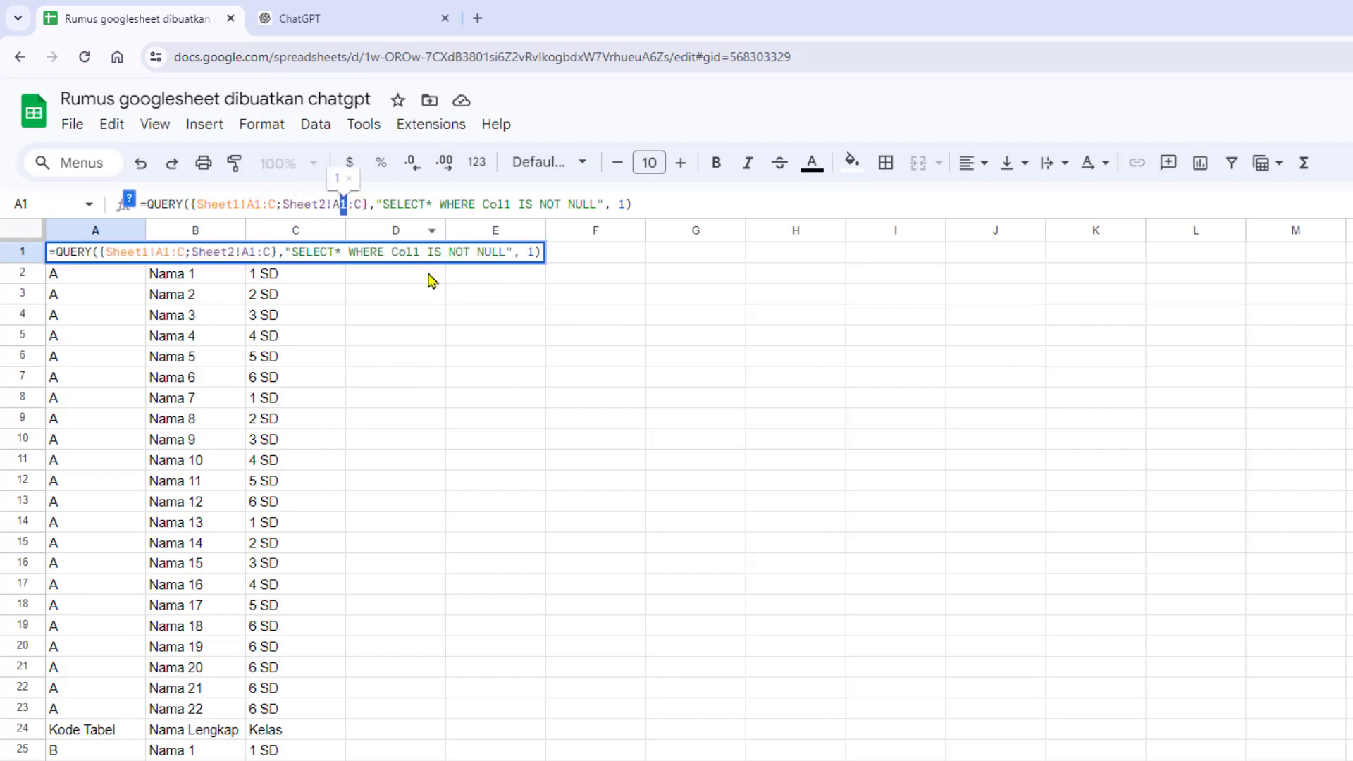
left_click(310, 19)
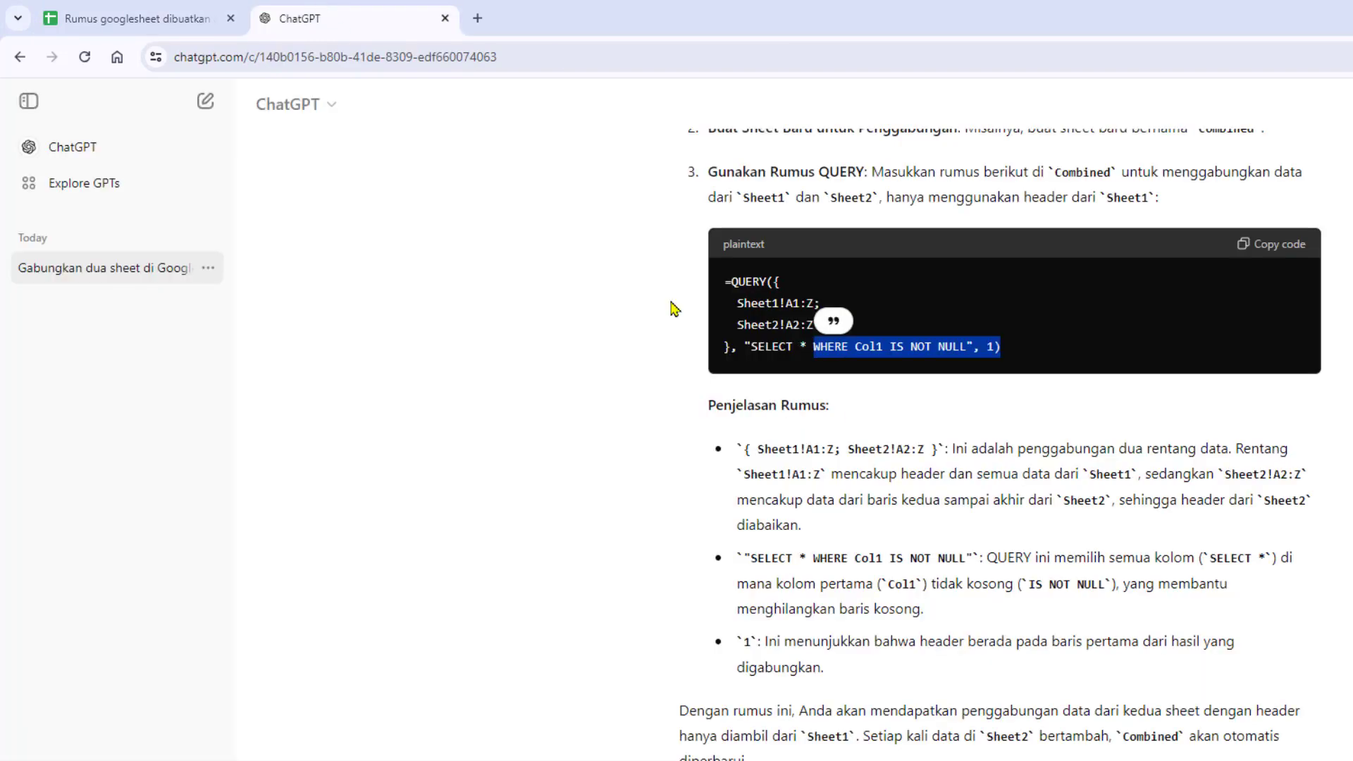
left_click(863, 337)
left_click_drag(799, 324, 790, 324)
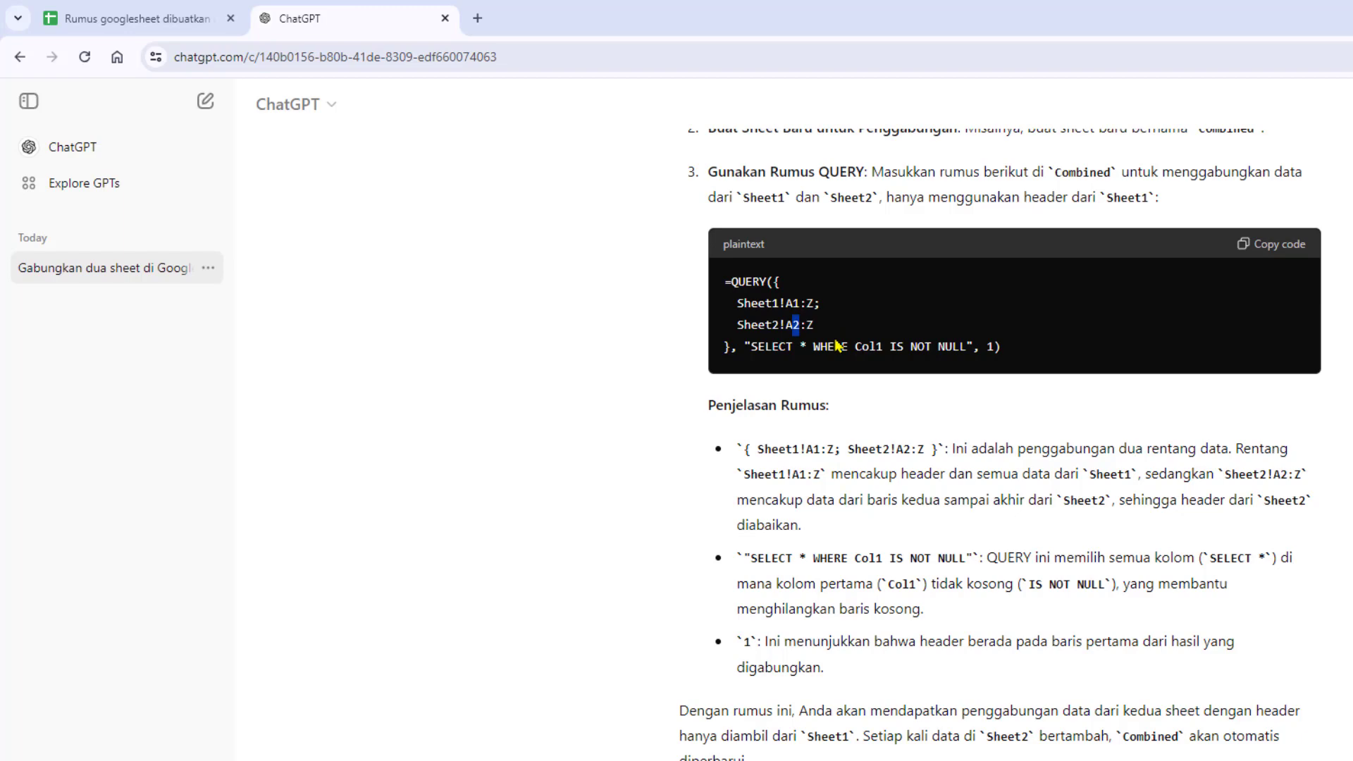
left_click(176, 16)
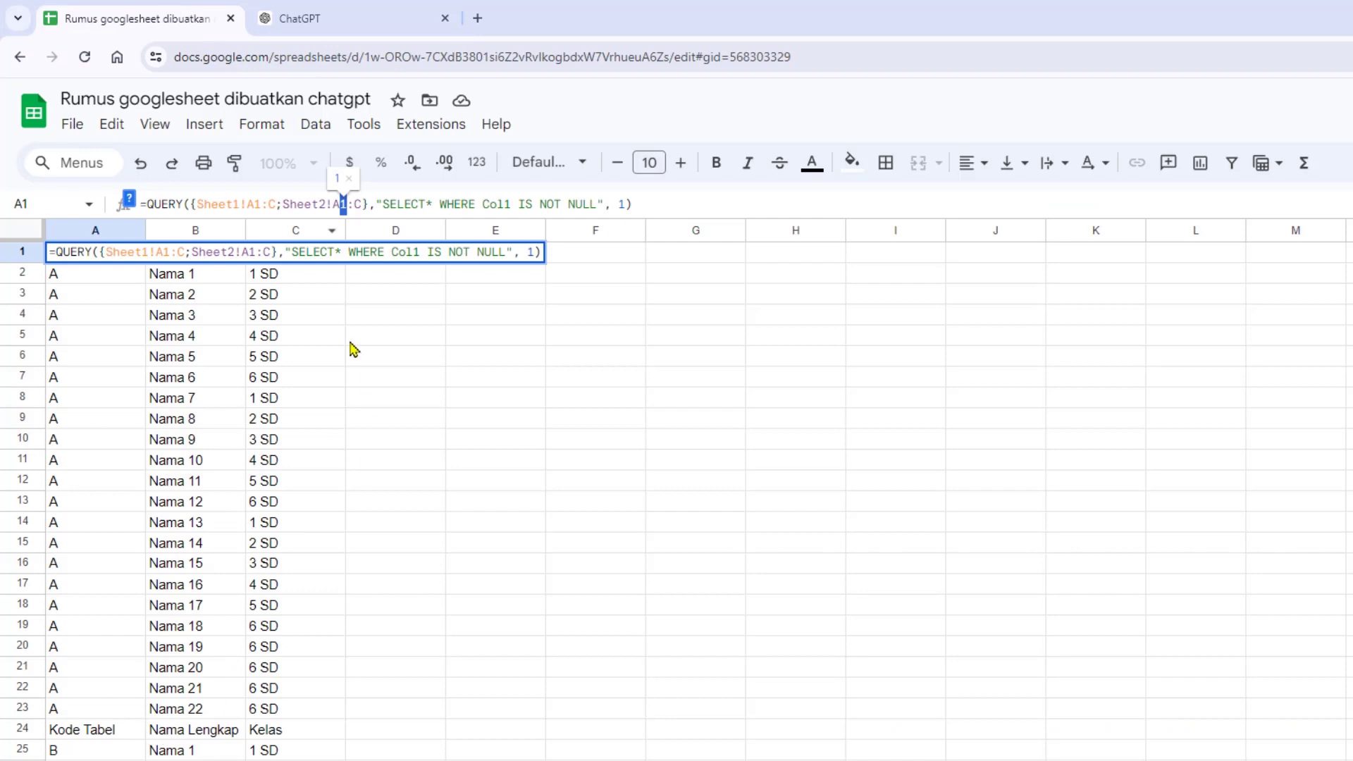
type("2")
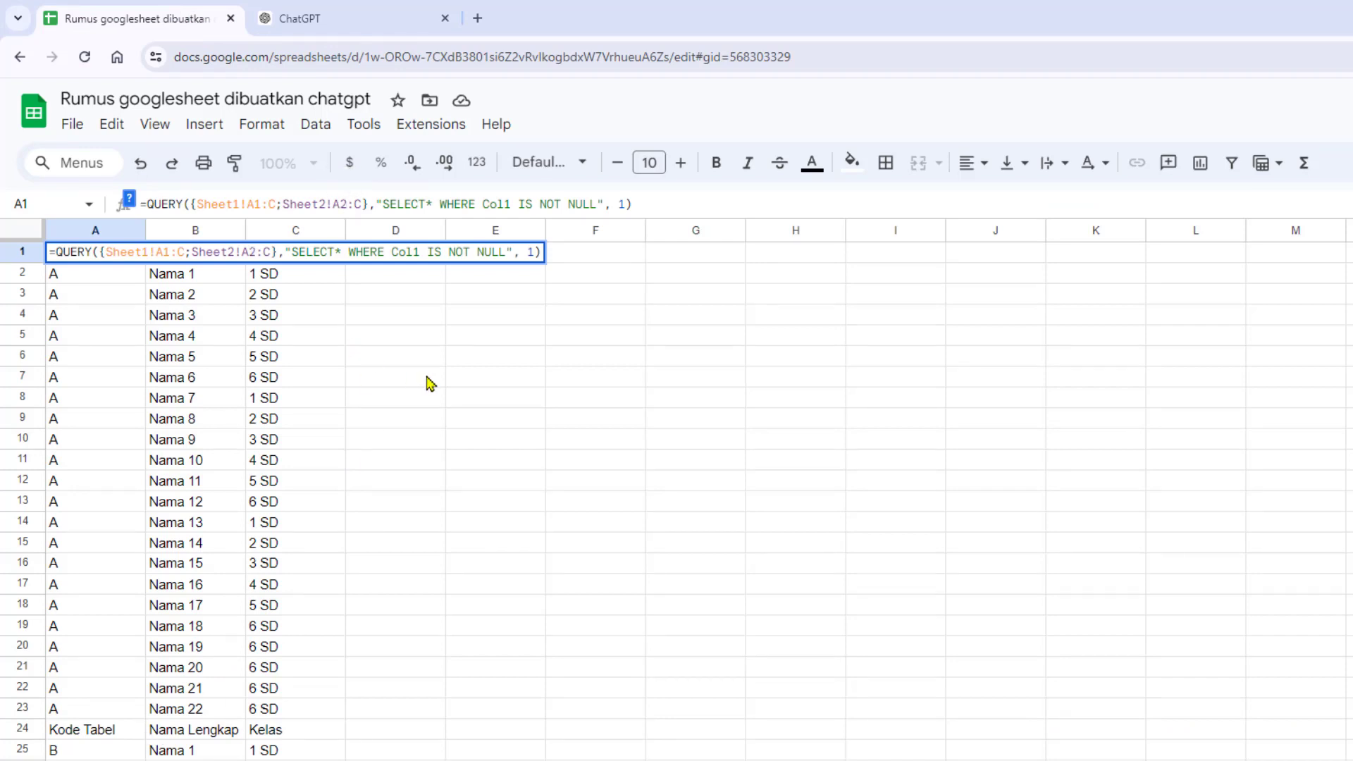
key("Return")
left_click(430, 480)
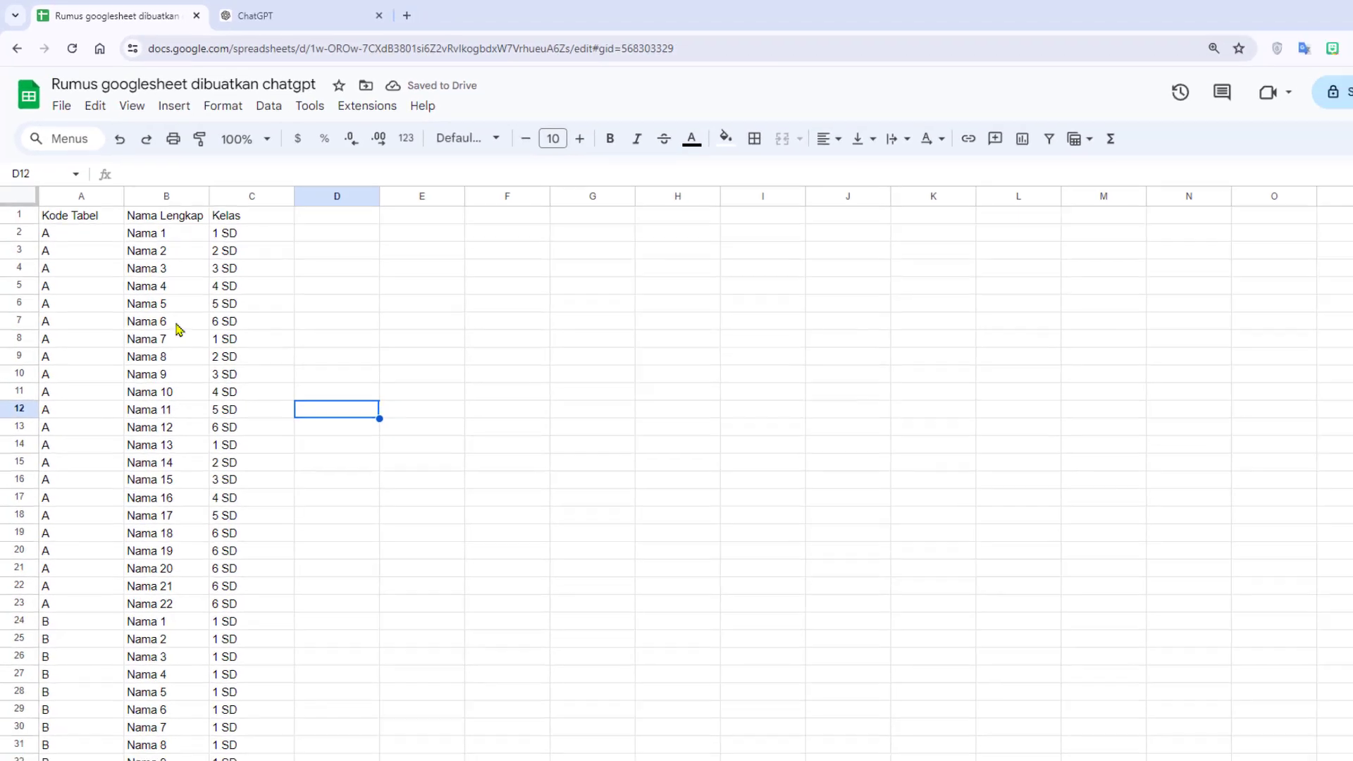
- Widen columns A to C of the combined table and centre the contents of column A
scroll(296, 455, "down", 5)
scroll(247, 441, "up", 5)
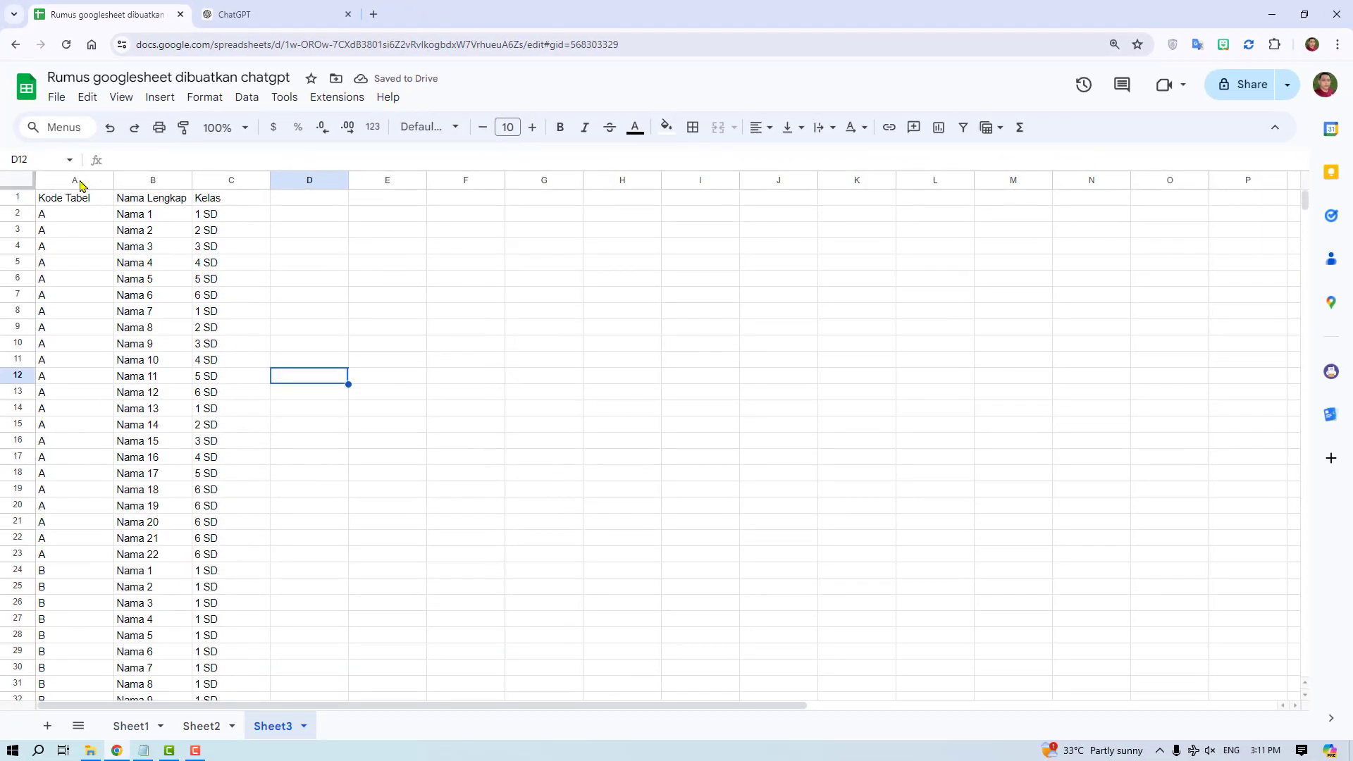
left_click_drag(80, 185, 337, 187)
left_click(417, 289)
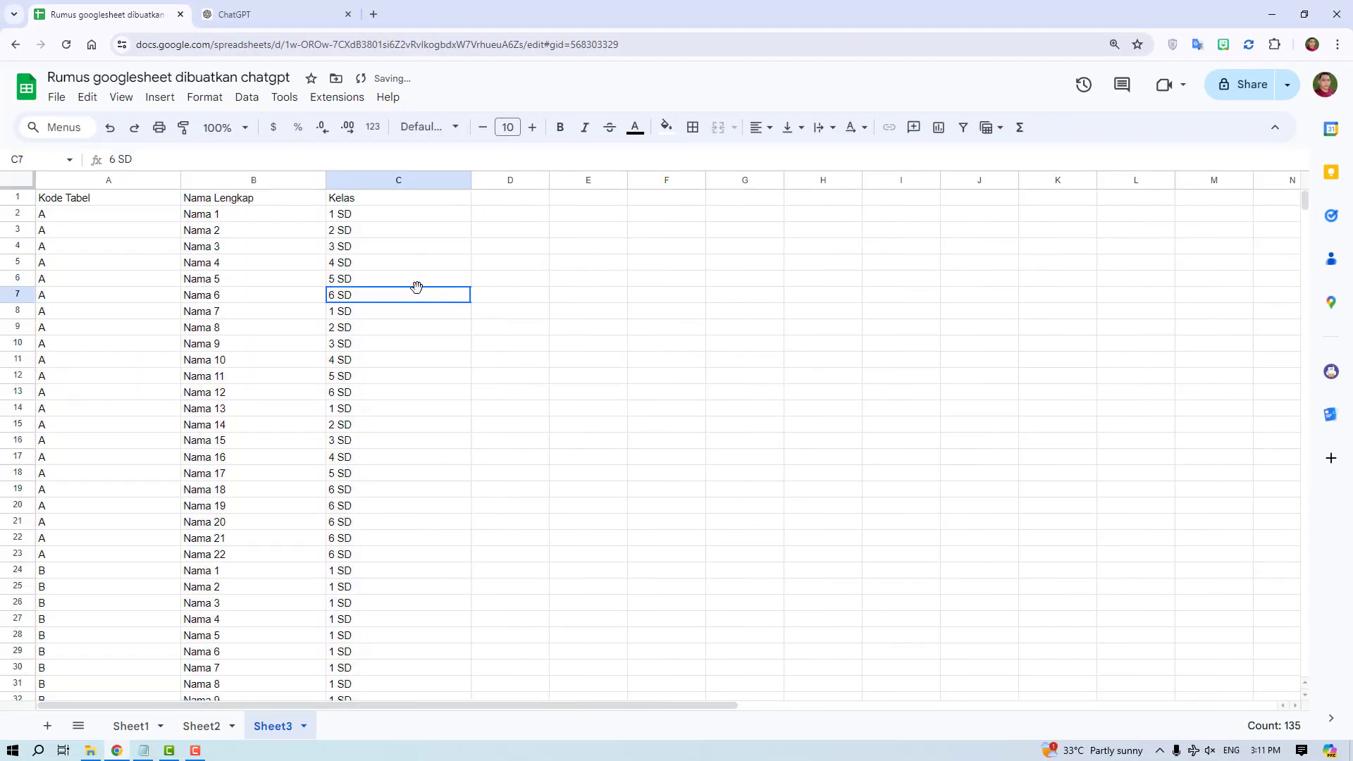
left_click(163, 183)
left_click(761, 129)
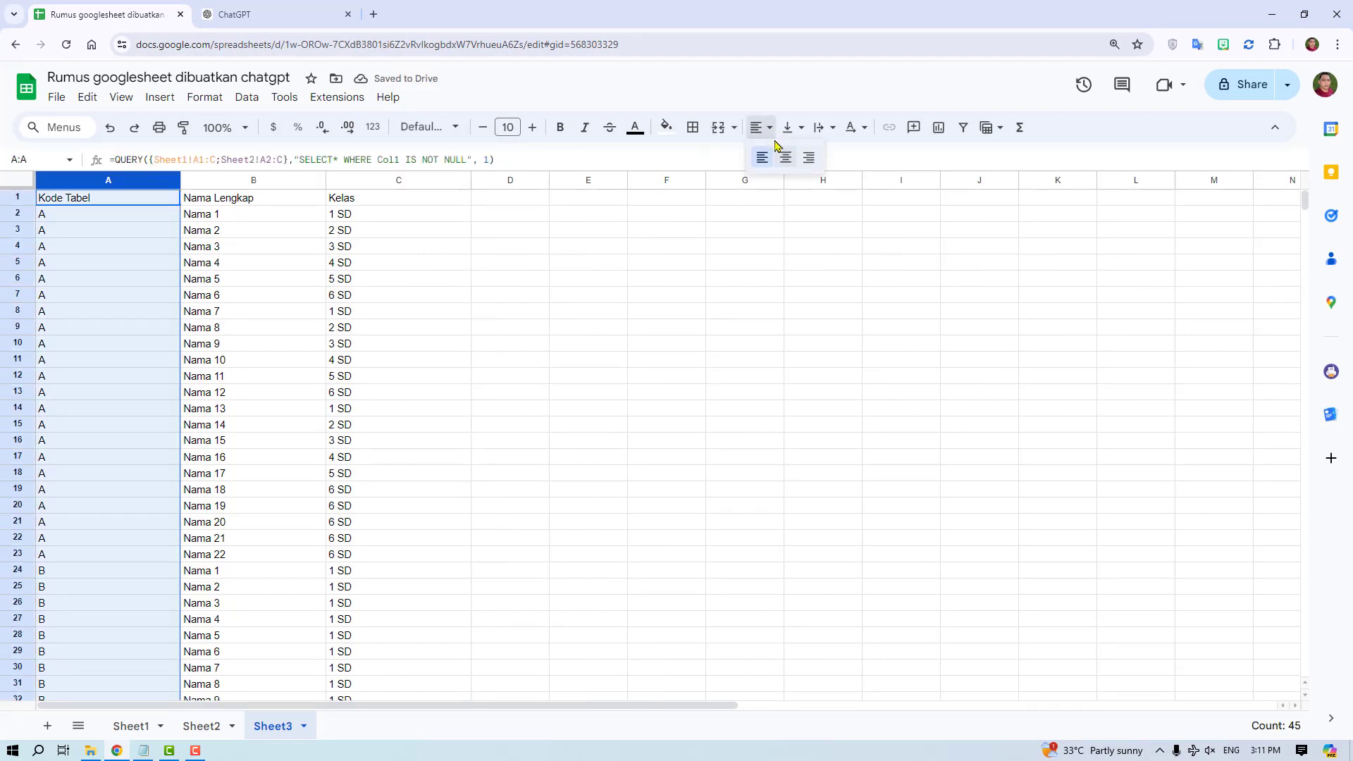
left_click(784, 157)
left_click(344, 358)
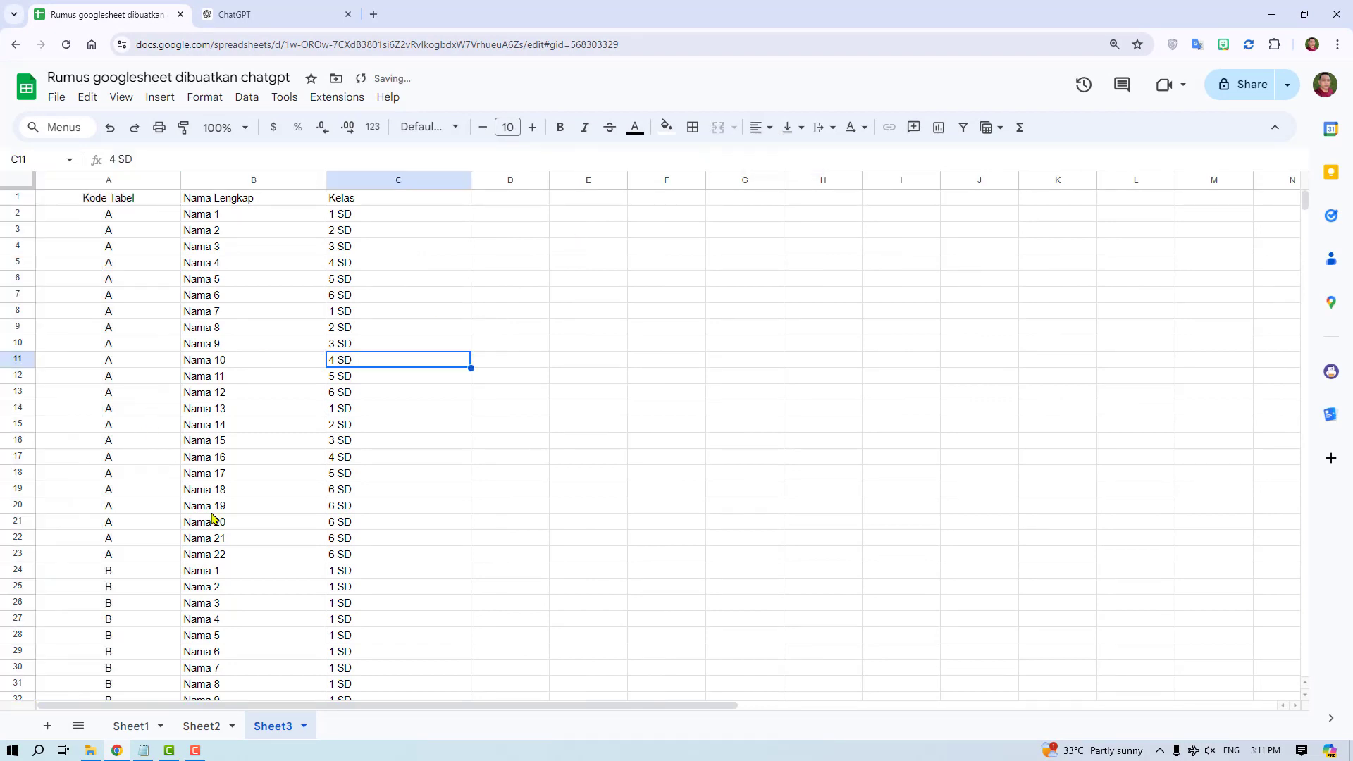
- Fill the header and the table A rows, A1:C23, with a light yellow background
left_click_drag(102, 199, 403, 561)
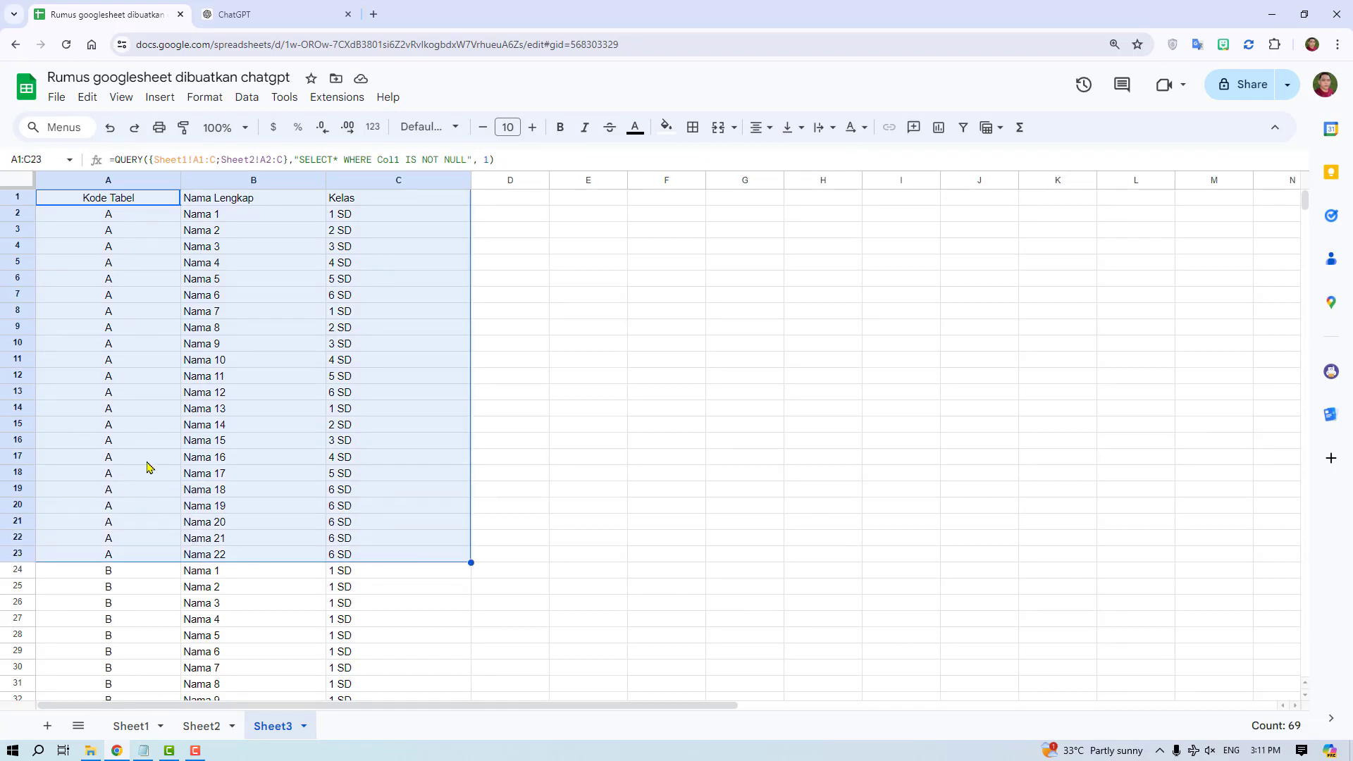
left_click(666, 127)
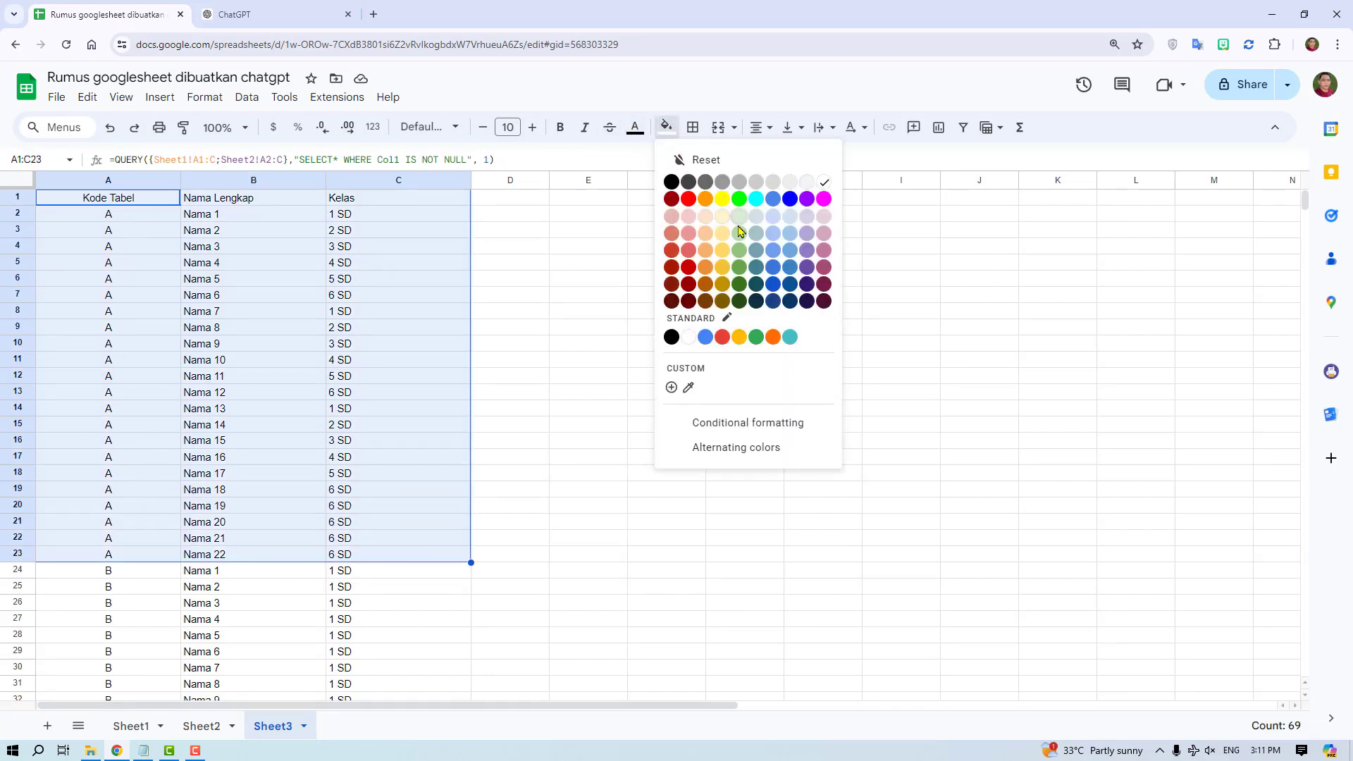
left_click(726, 220)
left_click(601, 491)
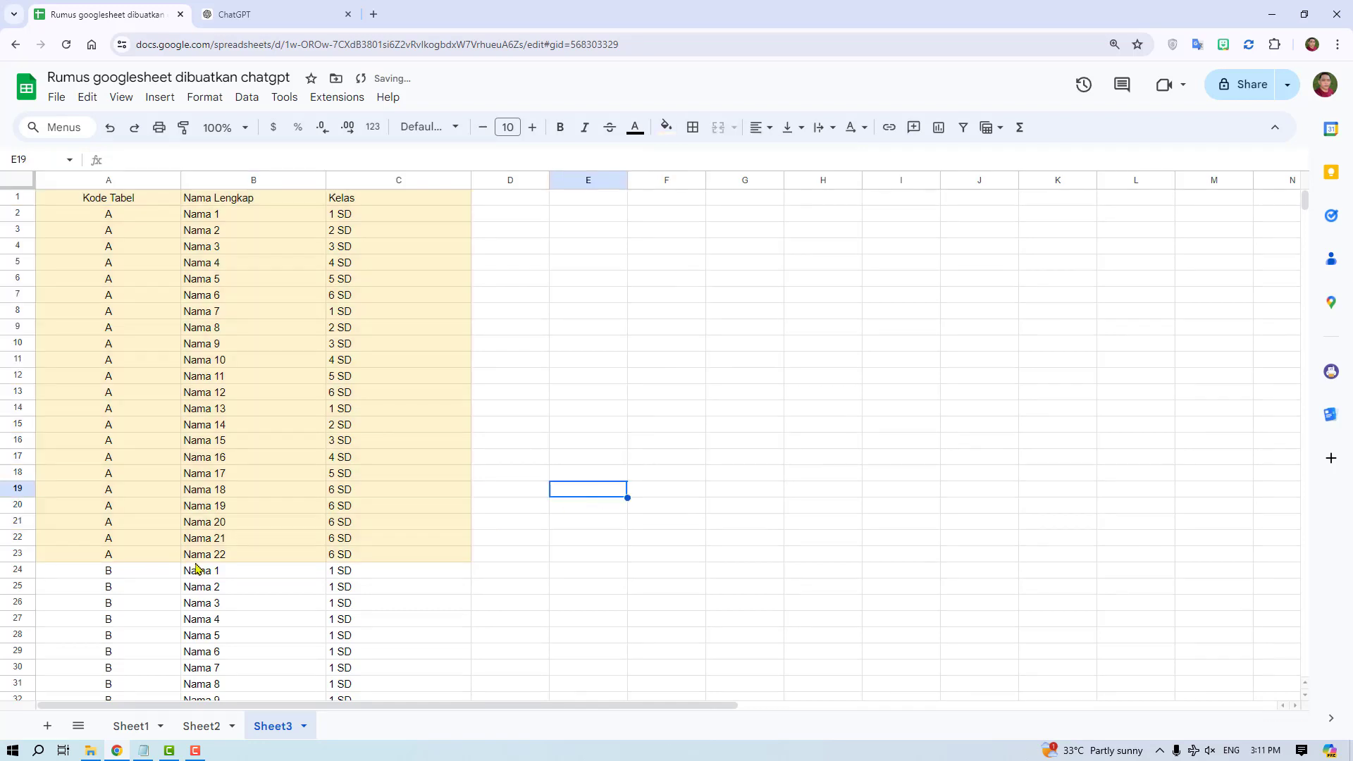
- Extend Sheet1's table to row 25 by filling rows 22 and 23 down, adding Nama 23 and Nama 24
left_click(196, 556)
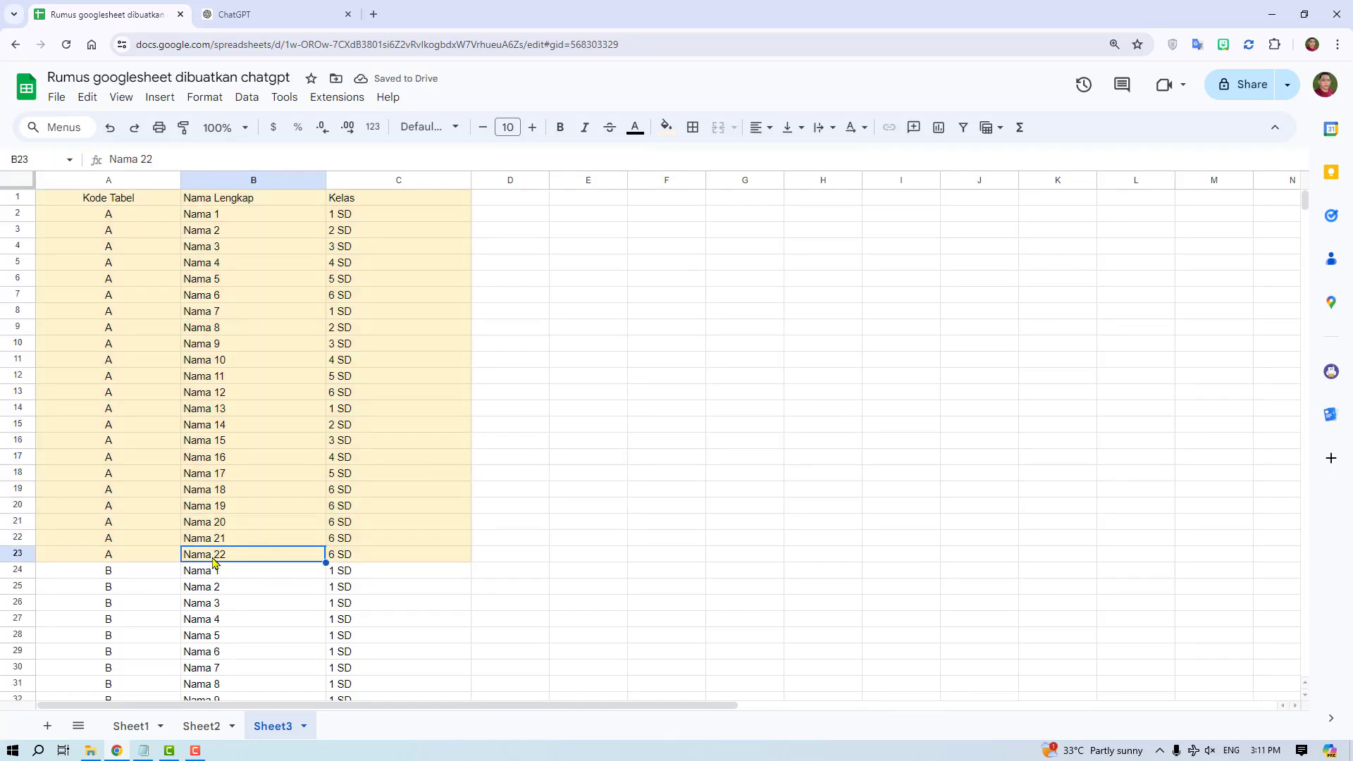
left_click(141, 726)
left_click(335, 578)
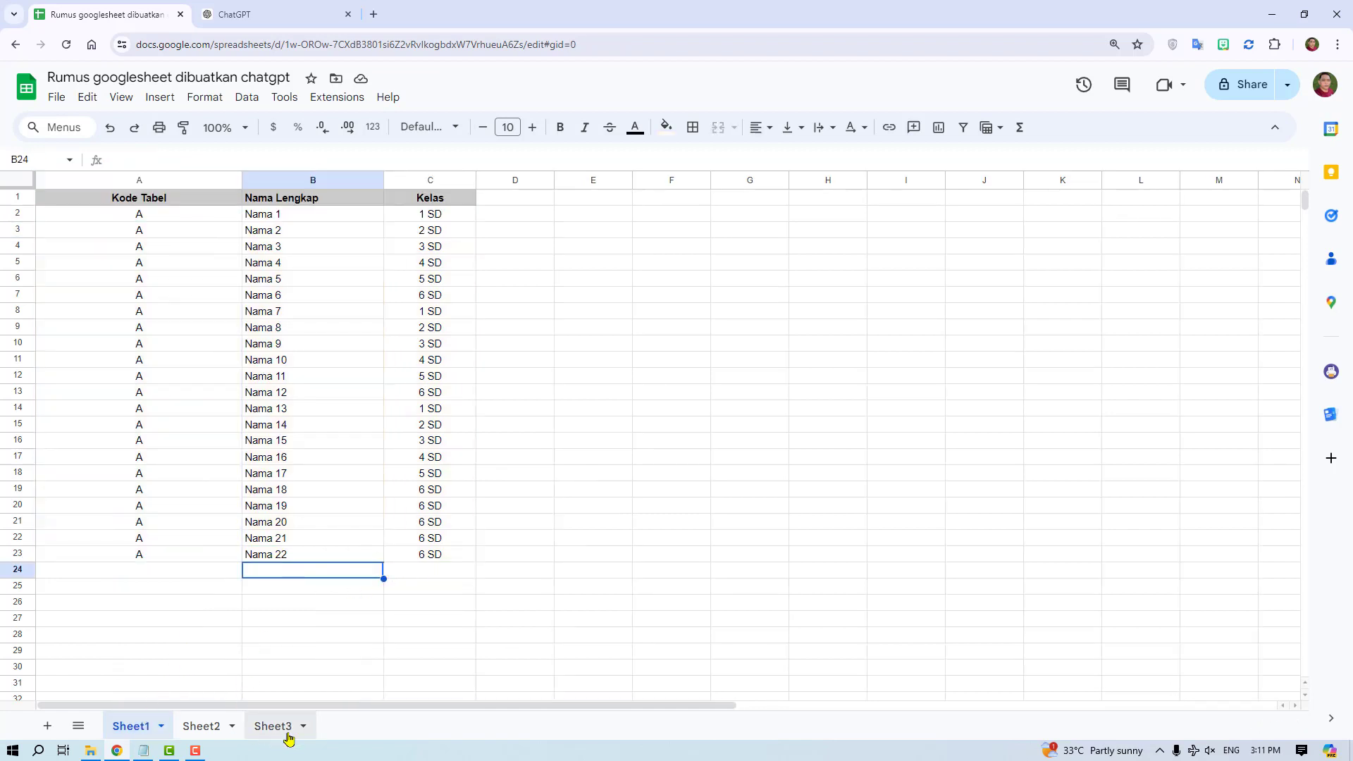
left_click(273, 726)
left_click(134, 727)
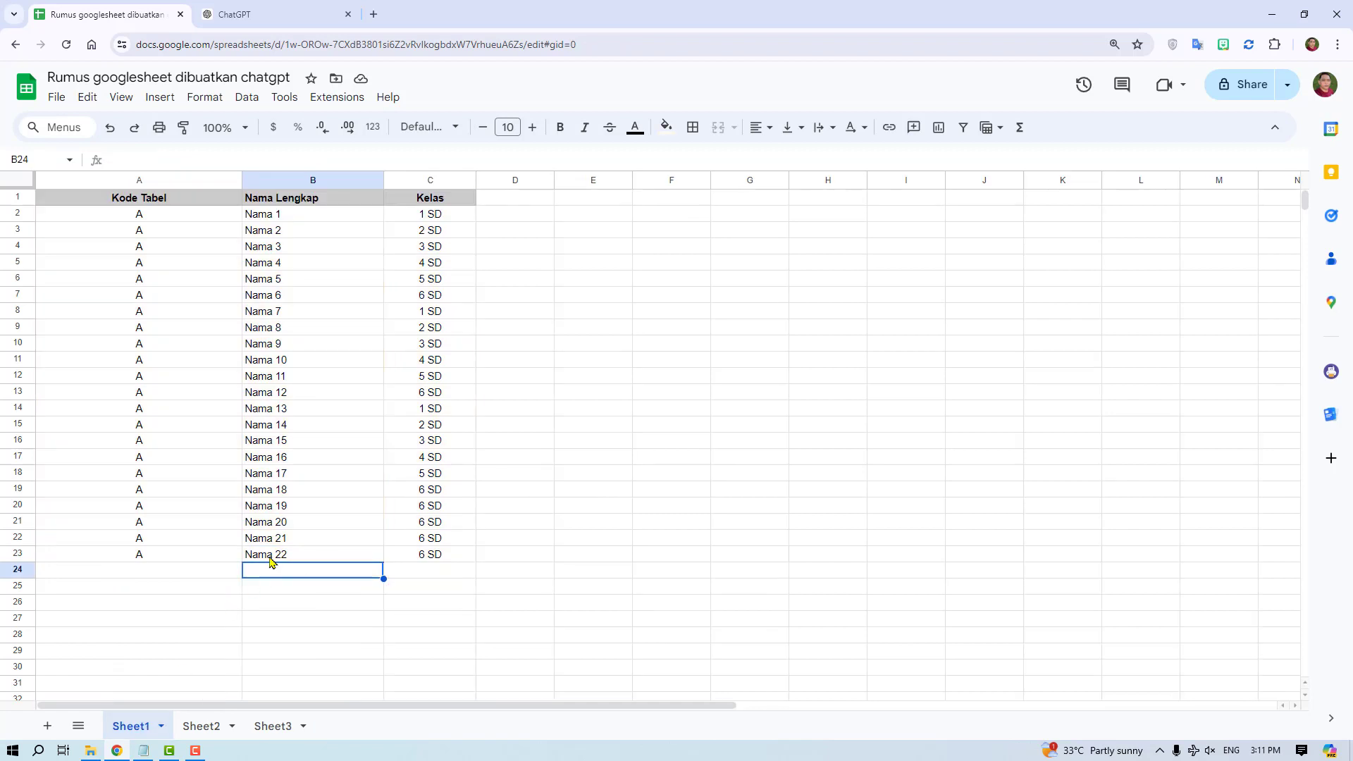
left_click_drag(143, 540, 423, 561)
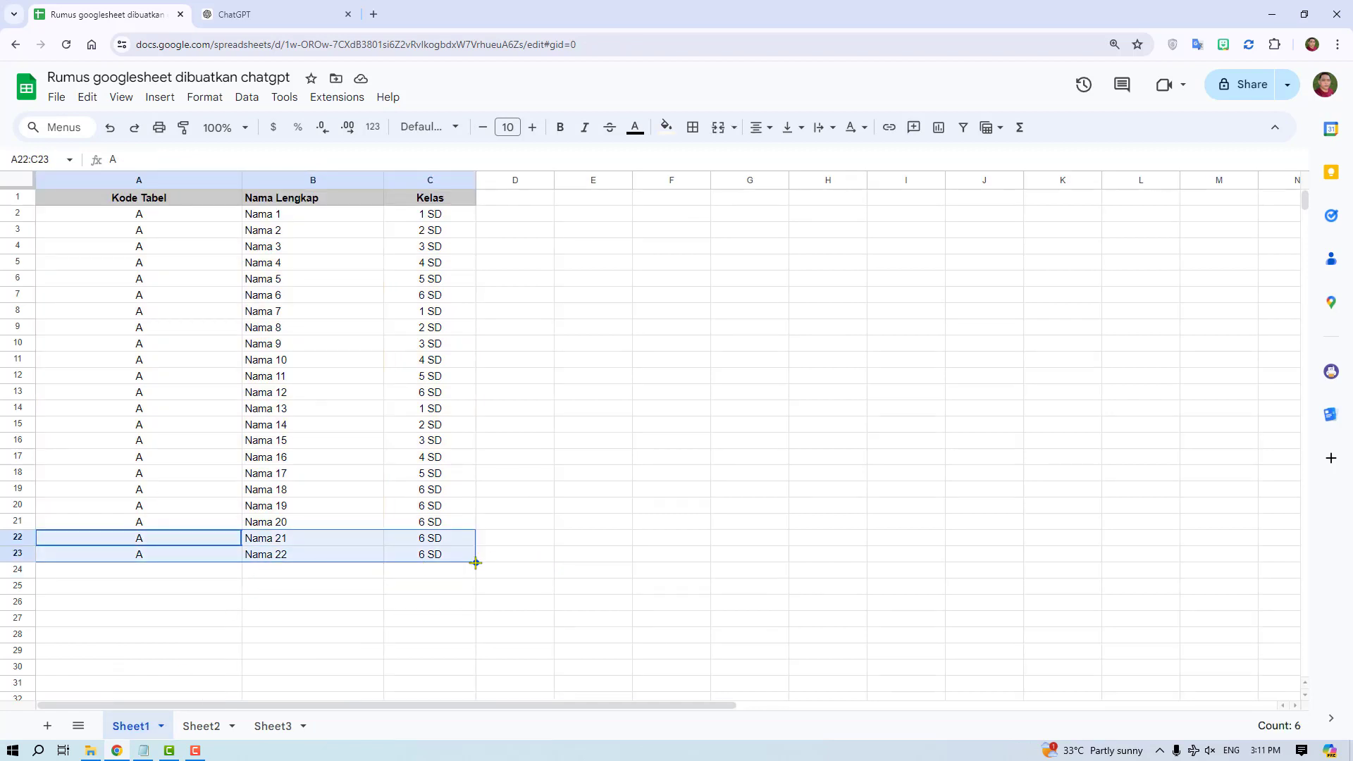
left_click_drag(475, 562, 476, 596)
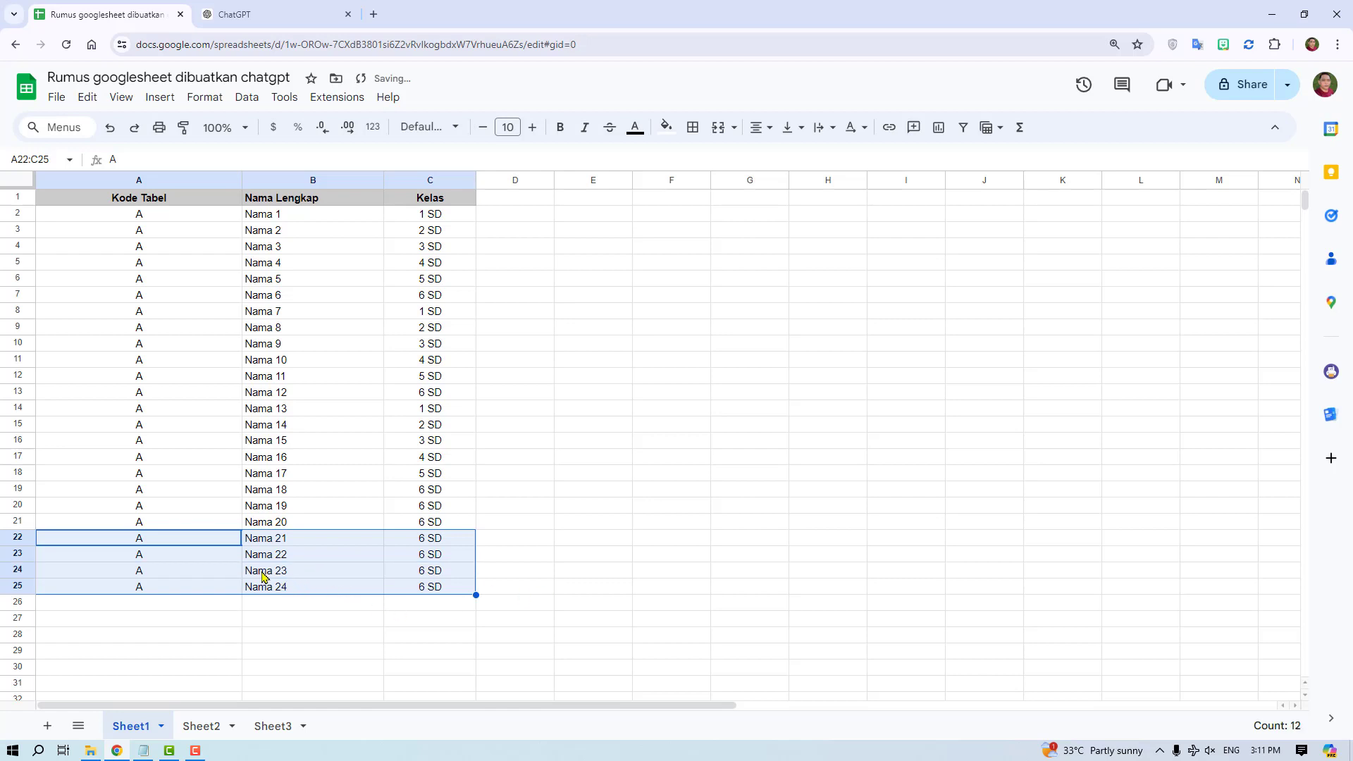
- Check Sheet3's combined table for the added Nama 23 and Nama 24 rows and the position of the table B rows
left_click(268, 564)
left_click_drag(281, 573, 281, 587)
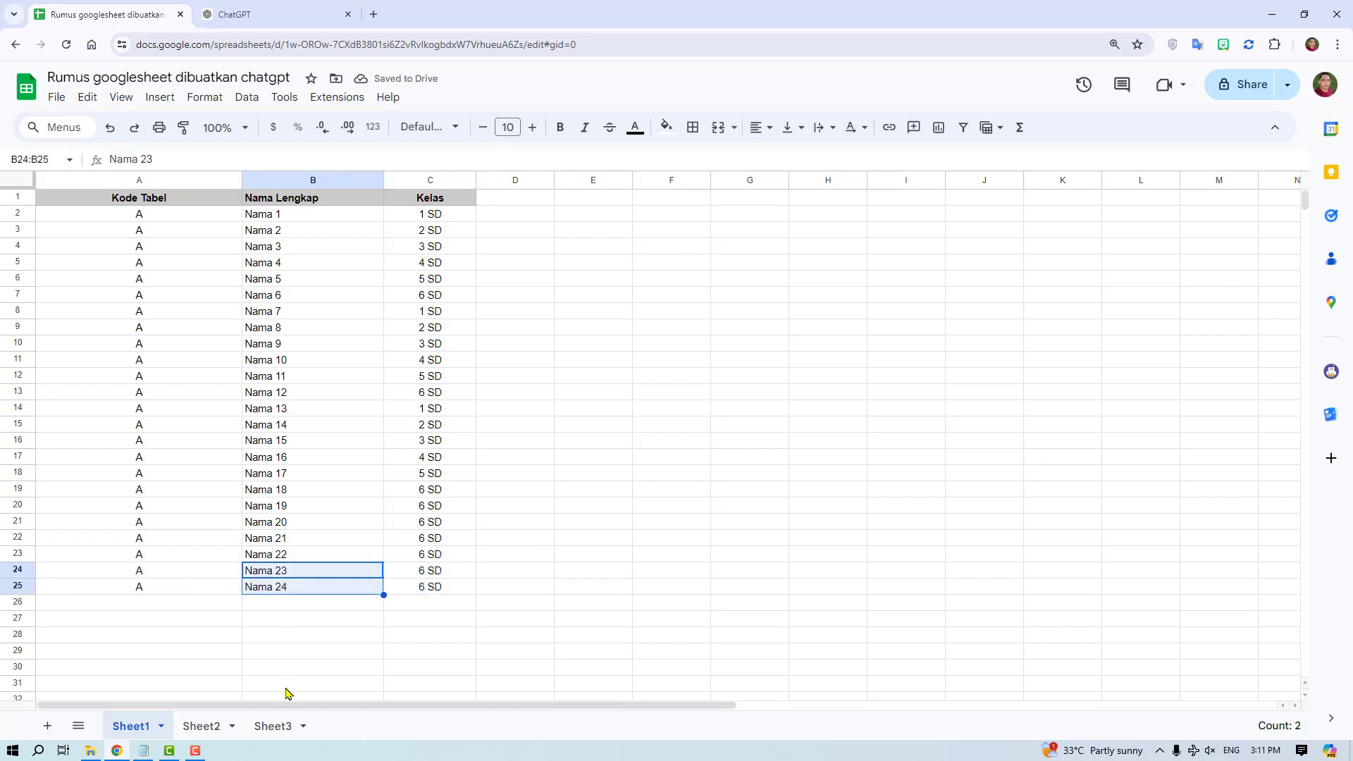
left_click(272, 725)
left_click(216, 605)
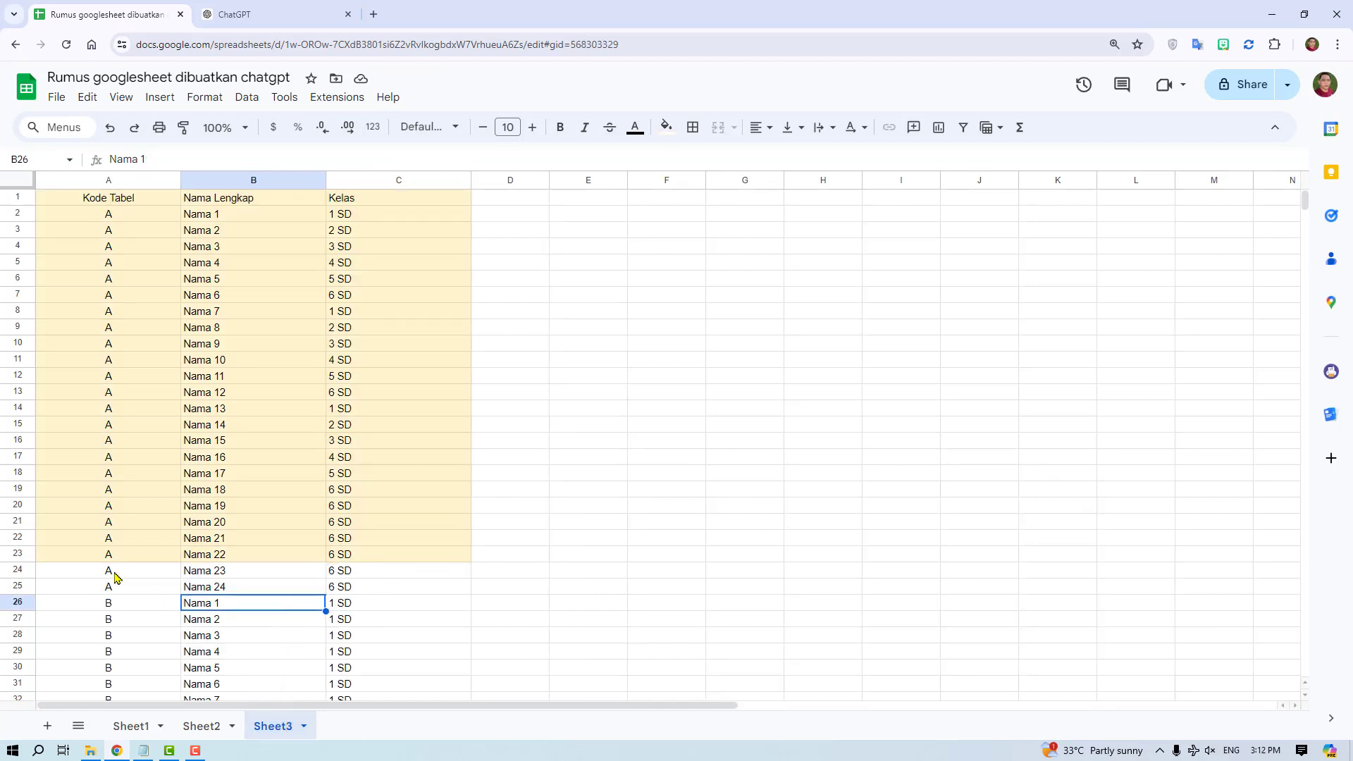
left_click_drag(116, 576, 348, 595)
left_click_drag(112, 604, 382, 627)
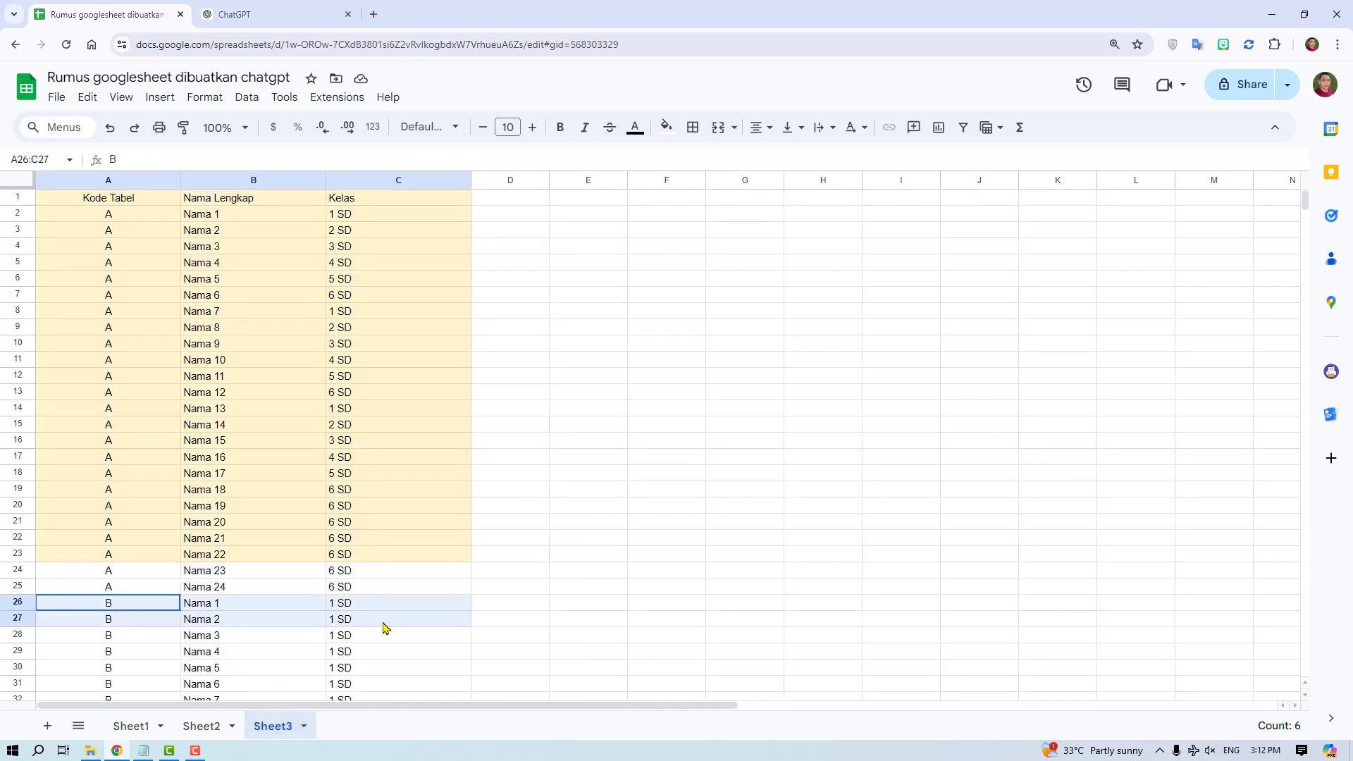
scroll(356, 561, "down", 3)
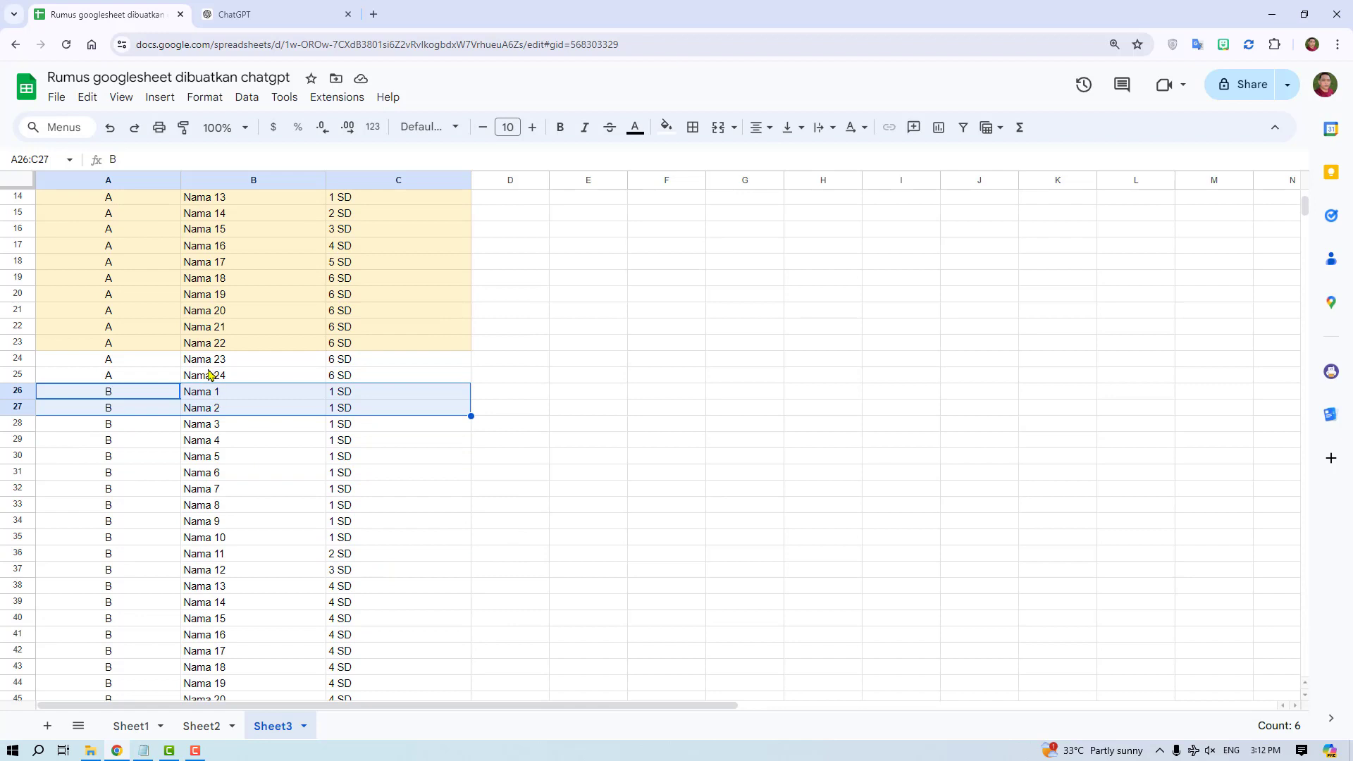
left_click_drag(116, 359, 211, 375)
- Fill Sheet1's last rows down to row 31, adding Nama 25 through Nama 30
left_click(133, 726)
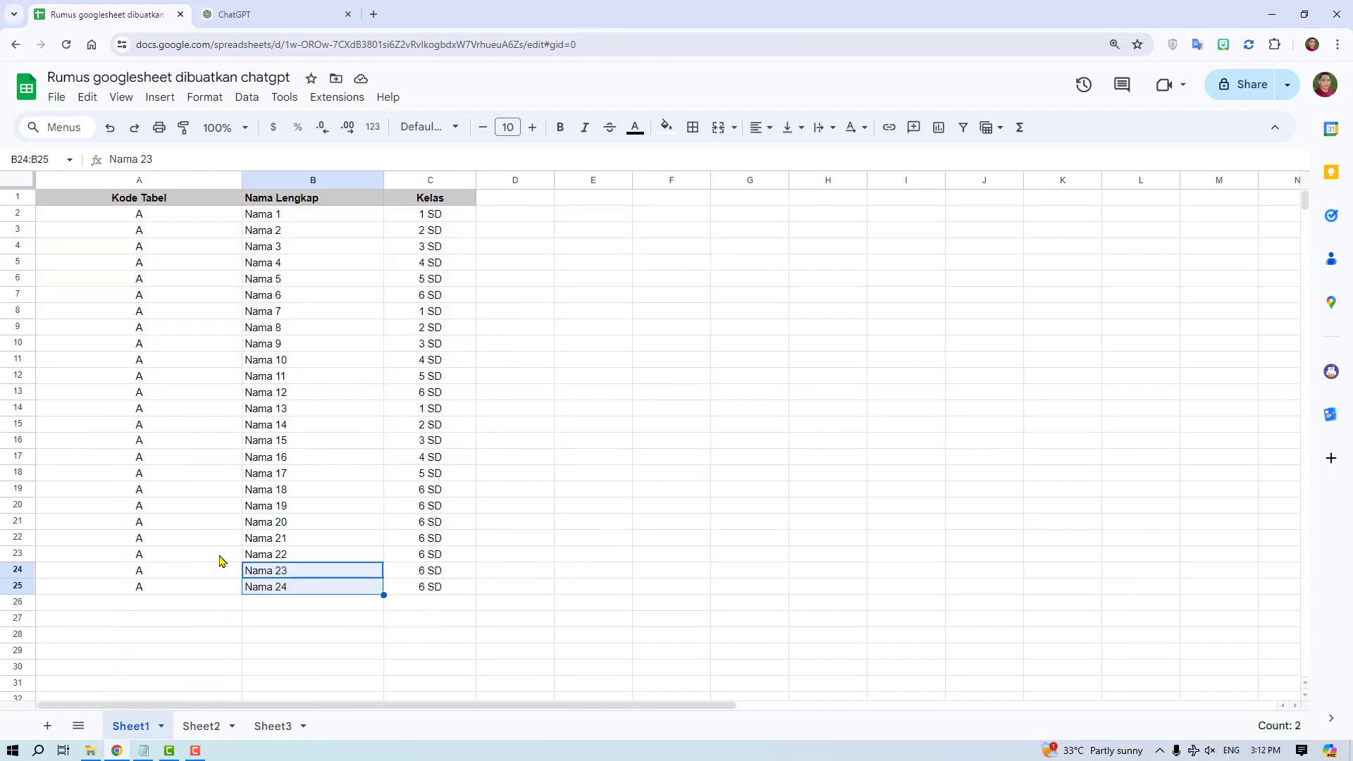
left_click_drag(166, 542, 464, 680)
scroll(465, 603, "down", 2)
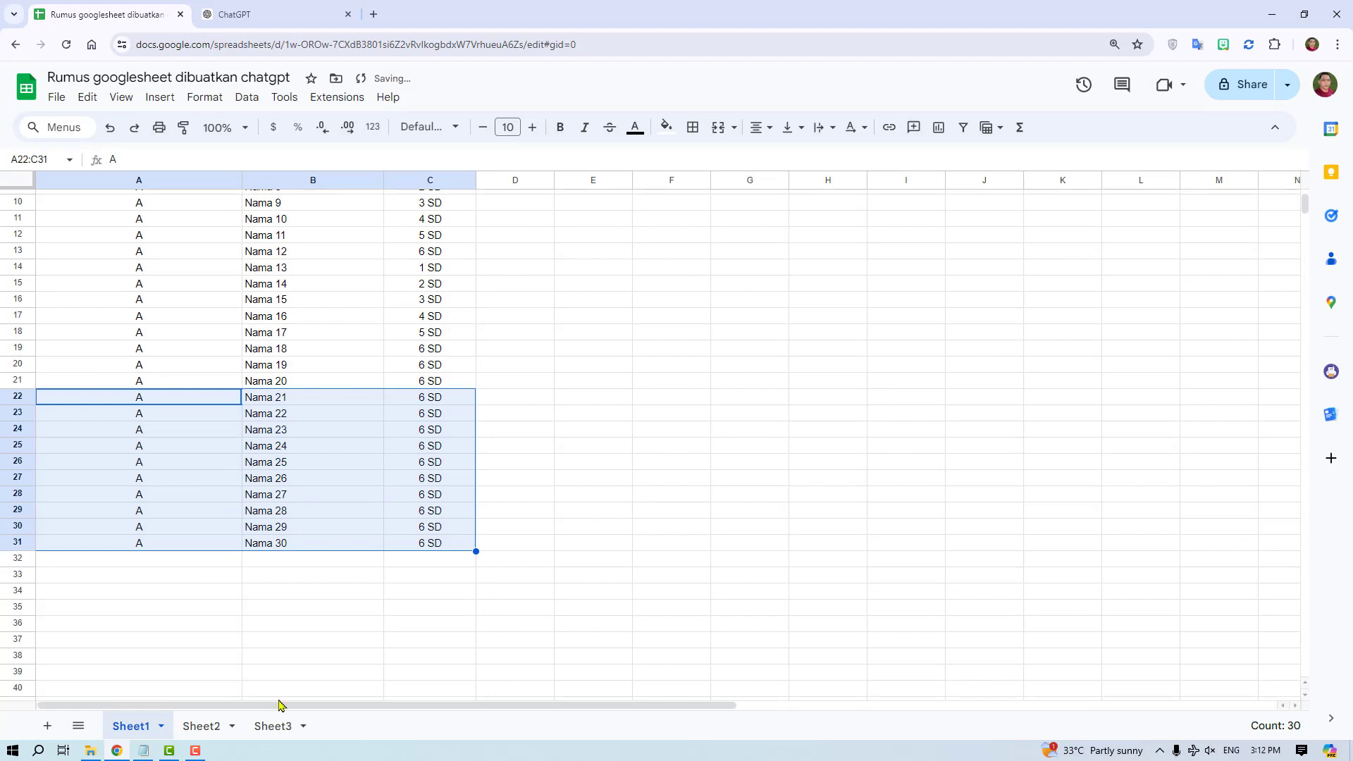
- Check Sheet3 for the added rows up to Nama 30 and the table B rows below them
left_click(277, 730)
scroll(287, 589, "down", 2)
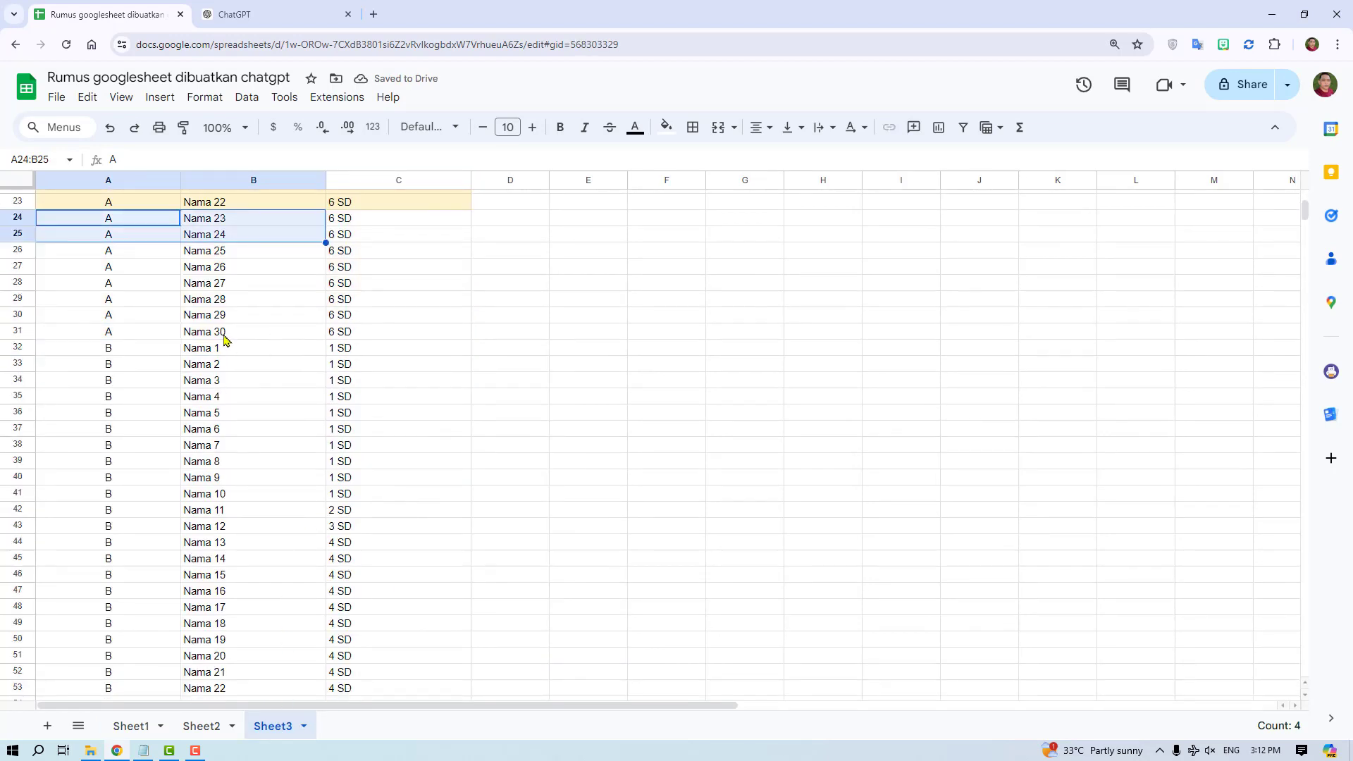
left_click(224, 337)
left_click_drag(106, 353, 372, 668)
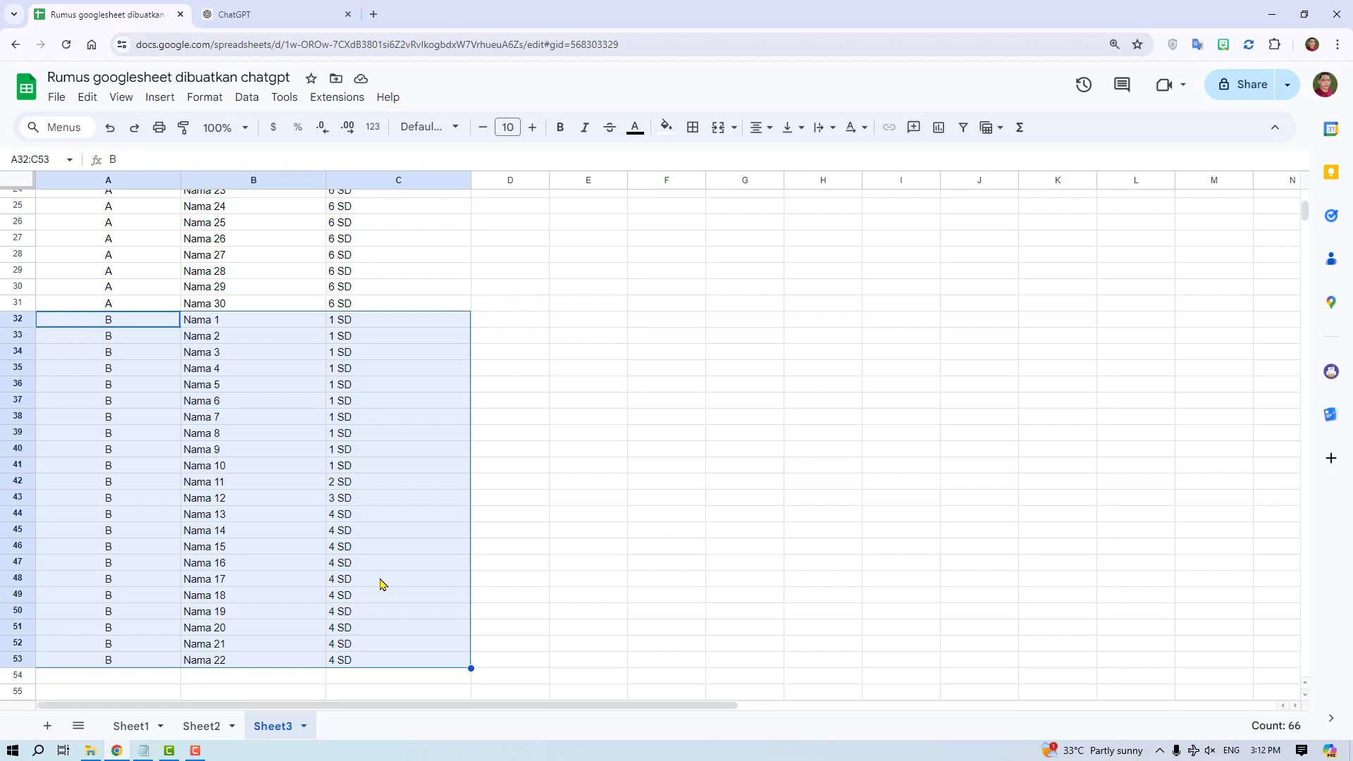
left_click(293, 593)
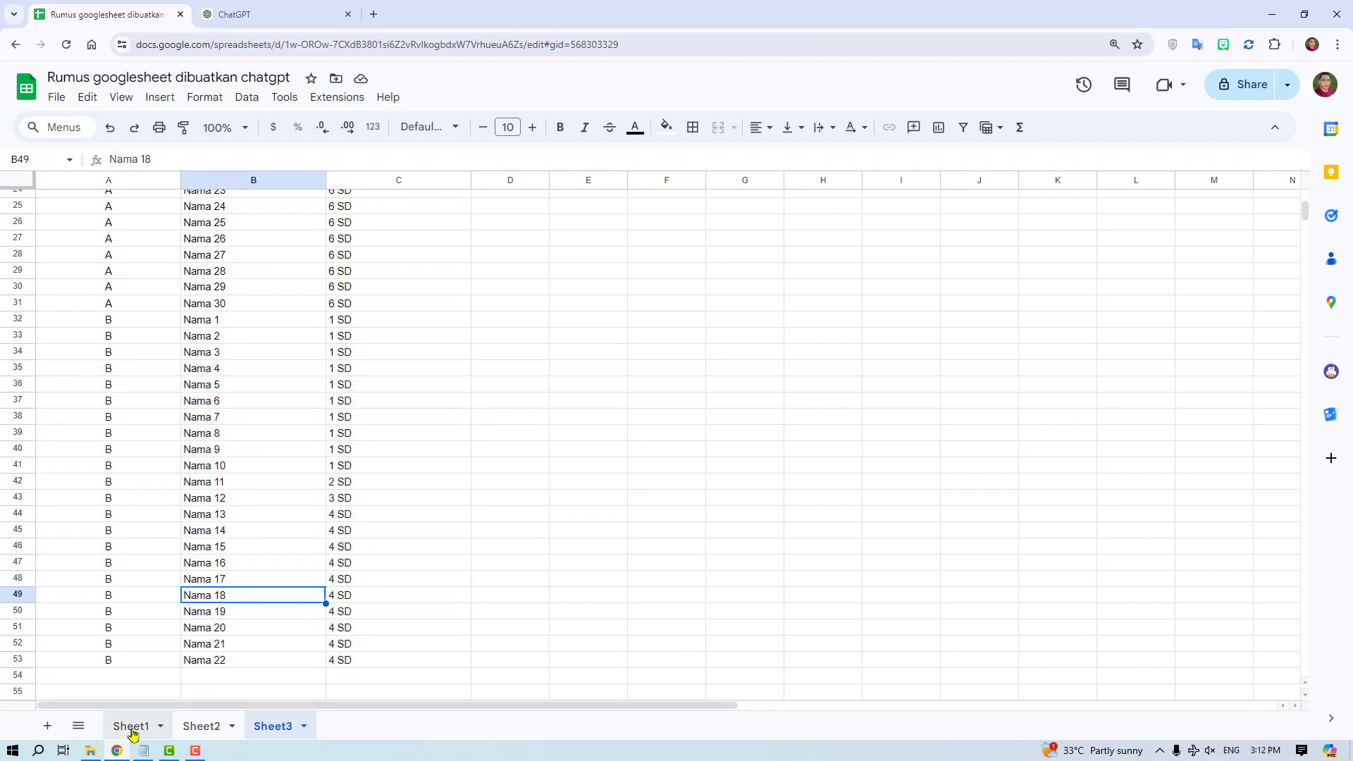
- Compare the ends of the Sheet1 and Sheet2 tables with Sheet3's table B rows from Nama 1 to Nama 22
left_click(132, 726)
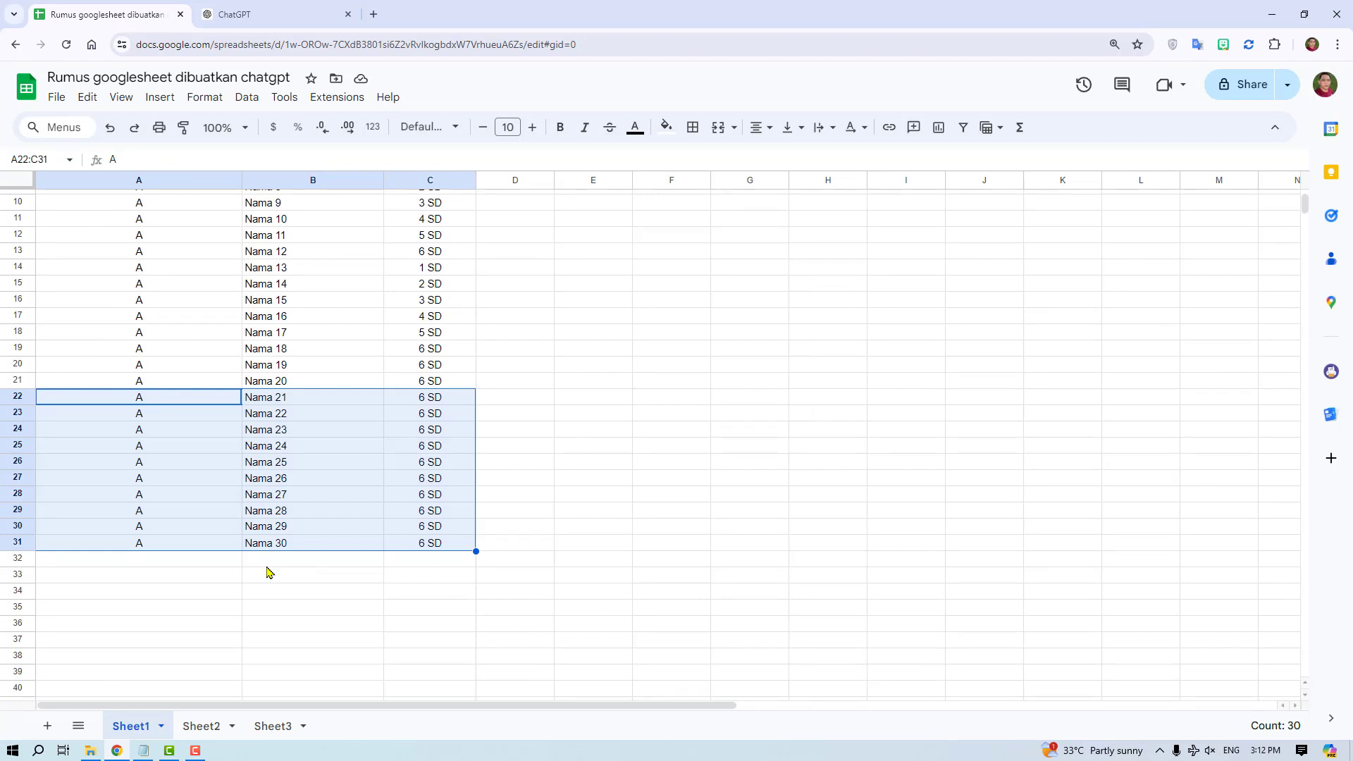
left_click(204, 731)
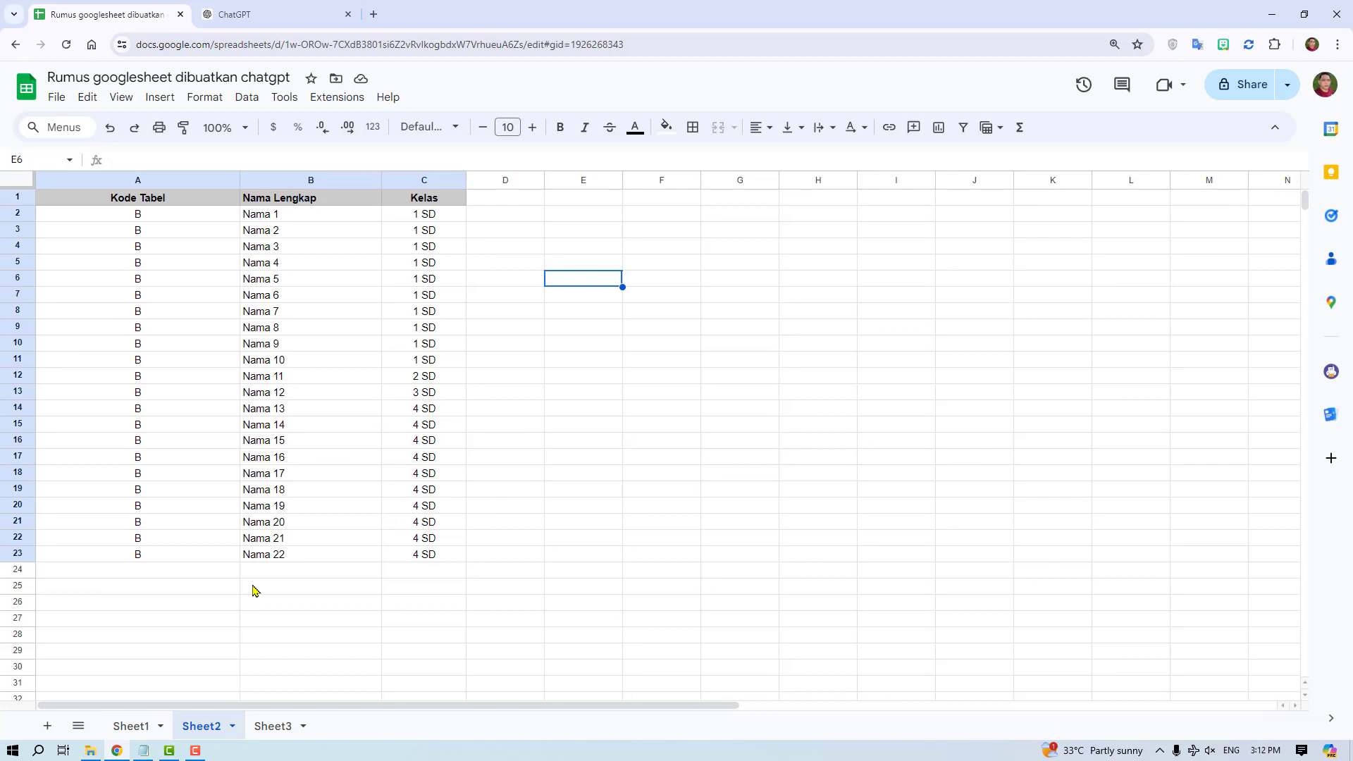
left_click(276, 726)
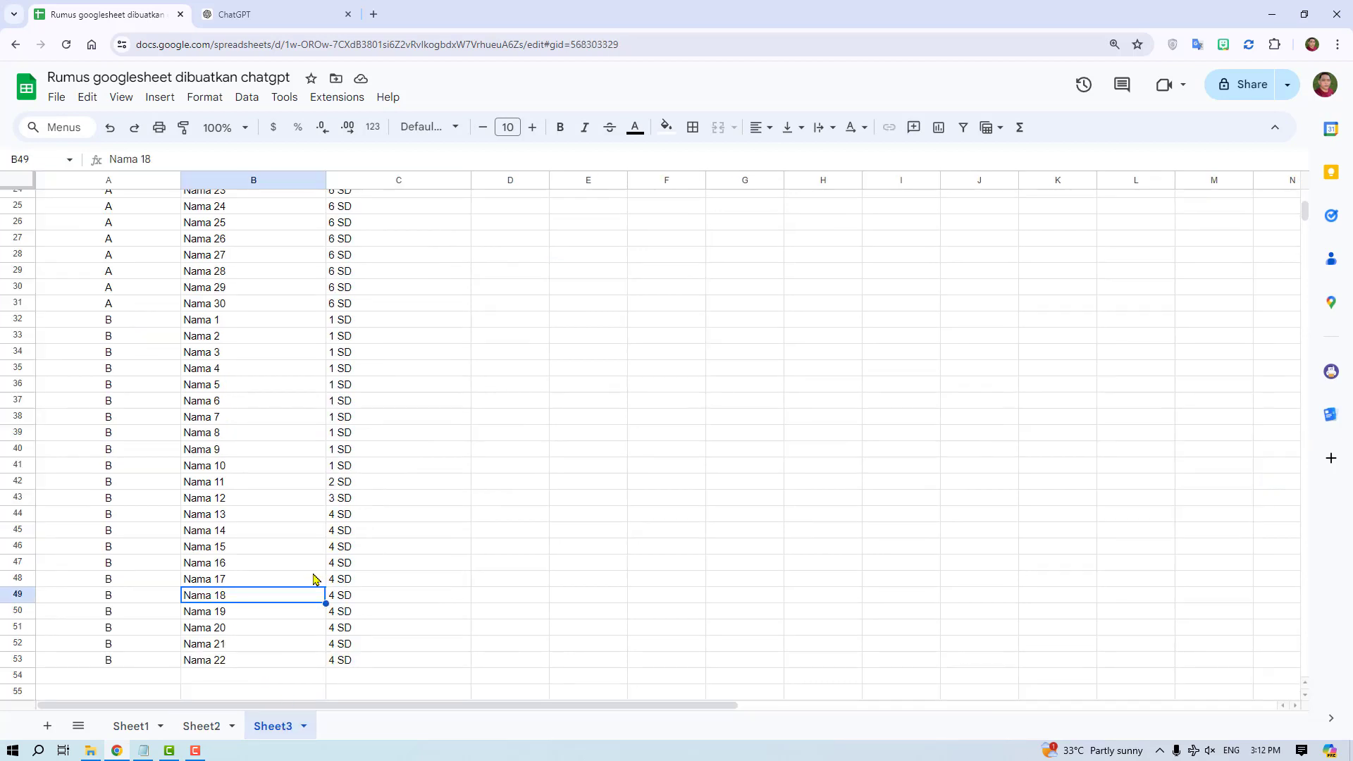
left_click_drag(139, 467, 345, 662)
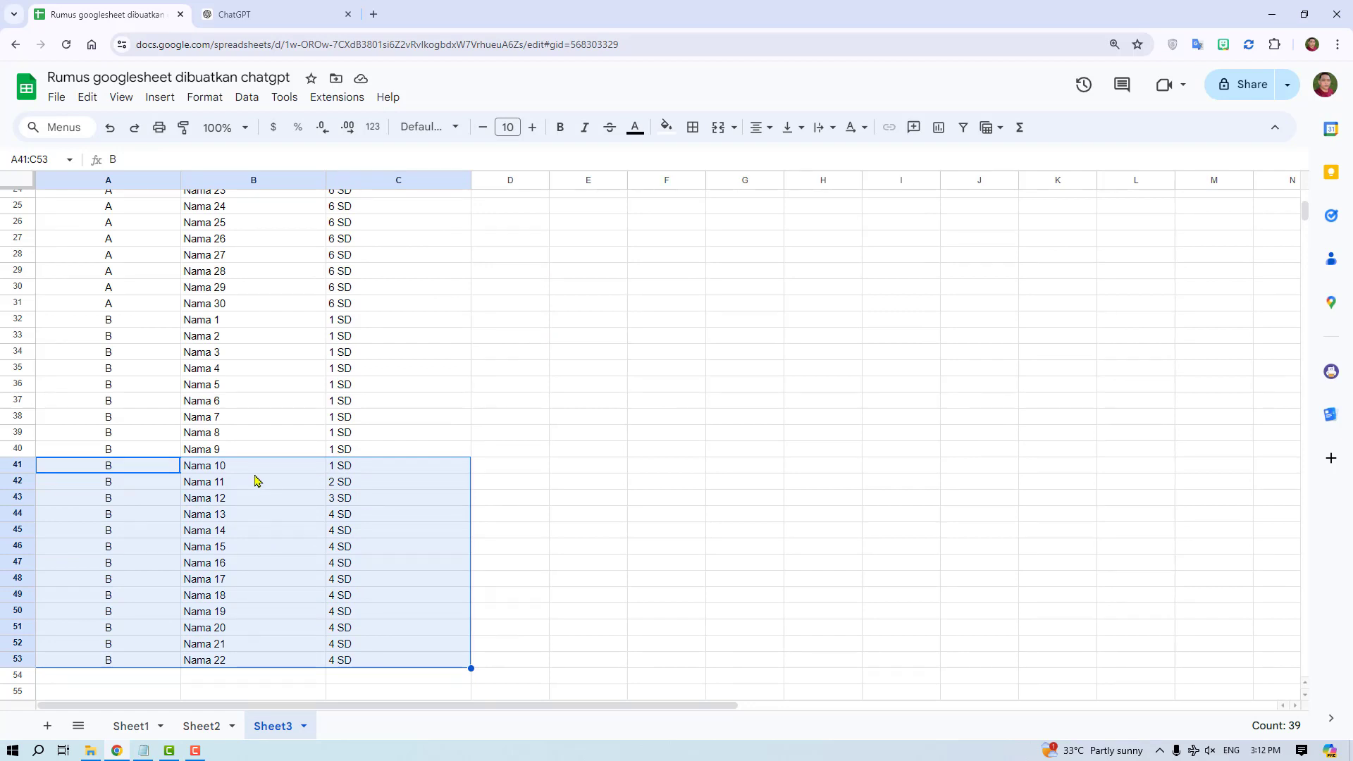
left_click_drag(117, 323, 391, 666)
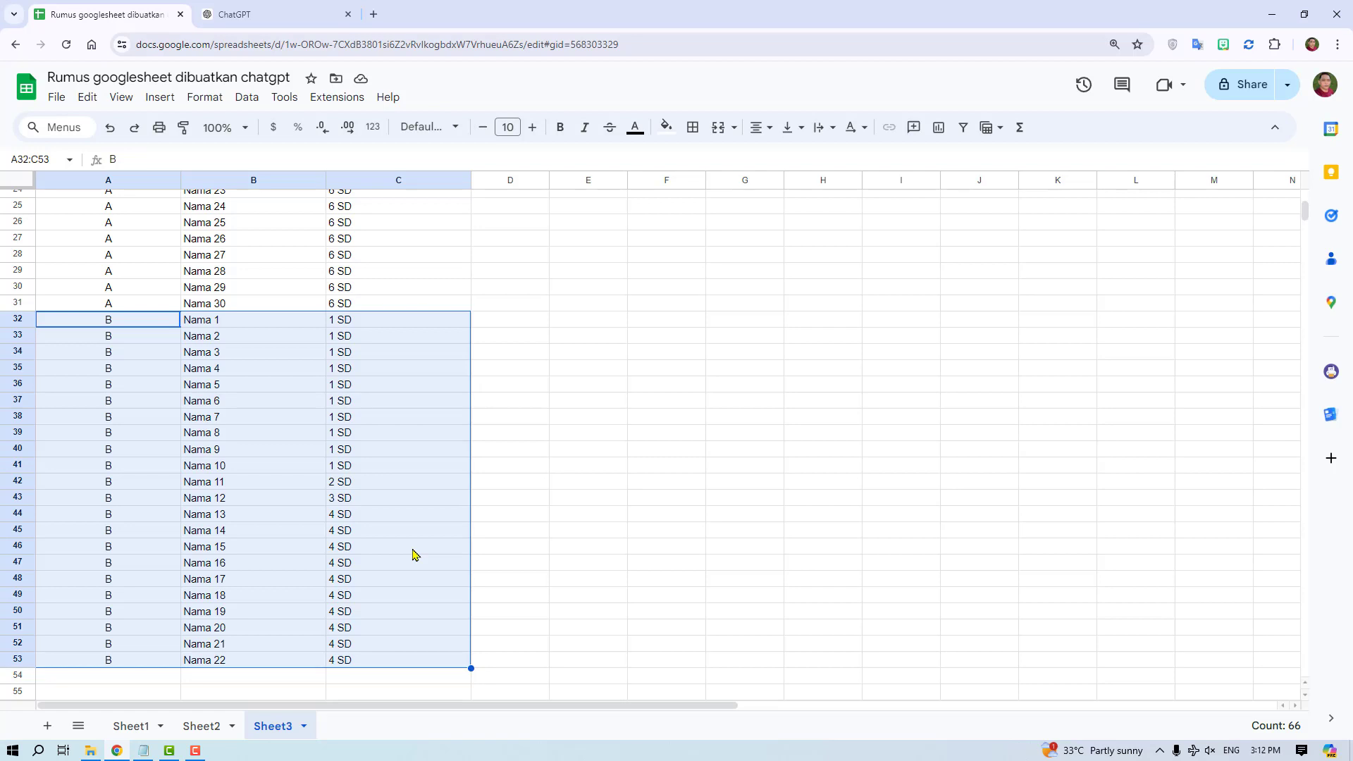
scroll(415, 554, "up", 7)
scroll(415, 555, "down", 3)
left_click(388, 483)
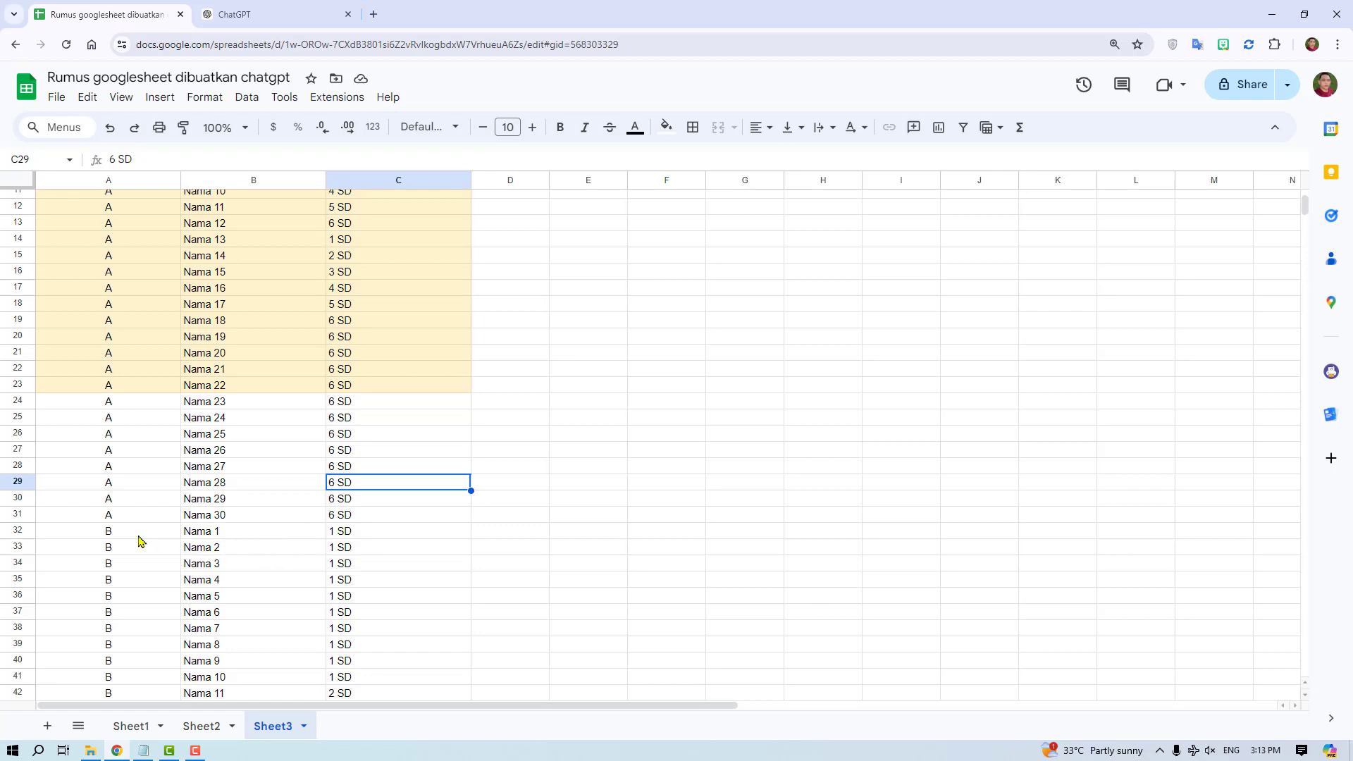
left_click_drag(121, 532, 398, 688)
left_click(394, 613)
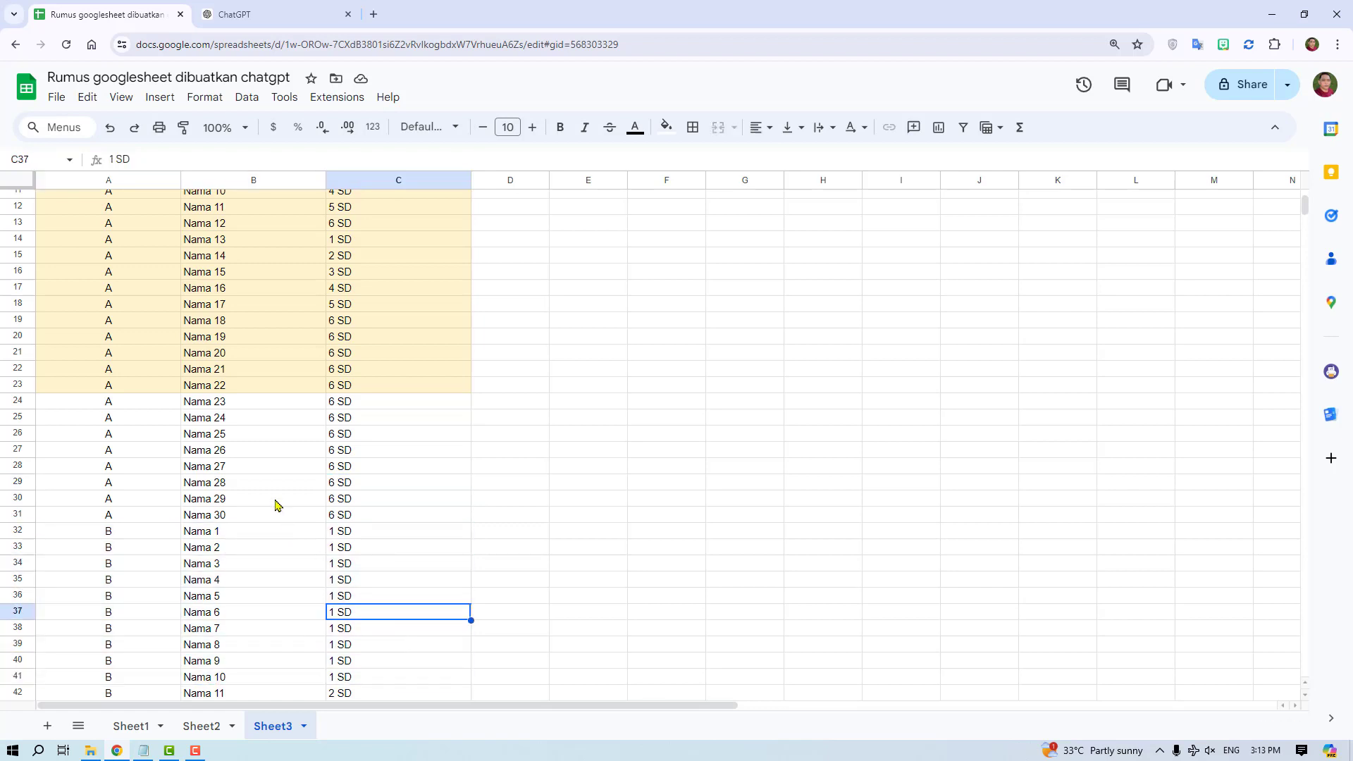
- Review Sheet1's whole table A1:C31, look at Sheet2, and compare them with the end of table A in Sheet3
left_click(132, 728)
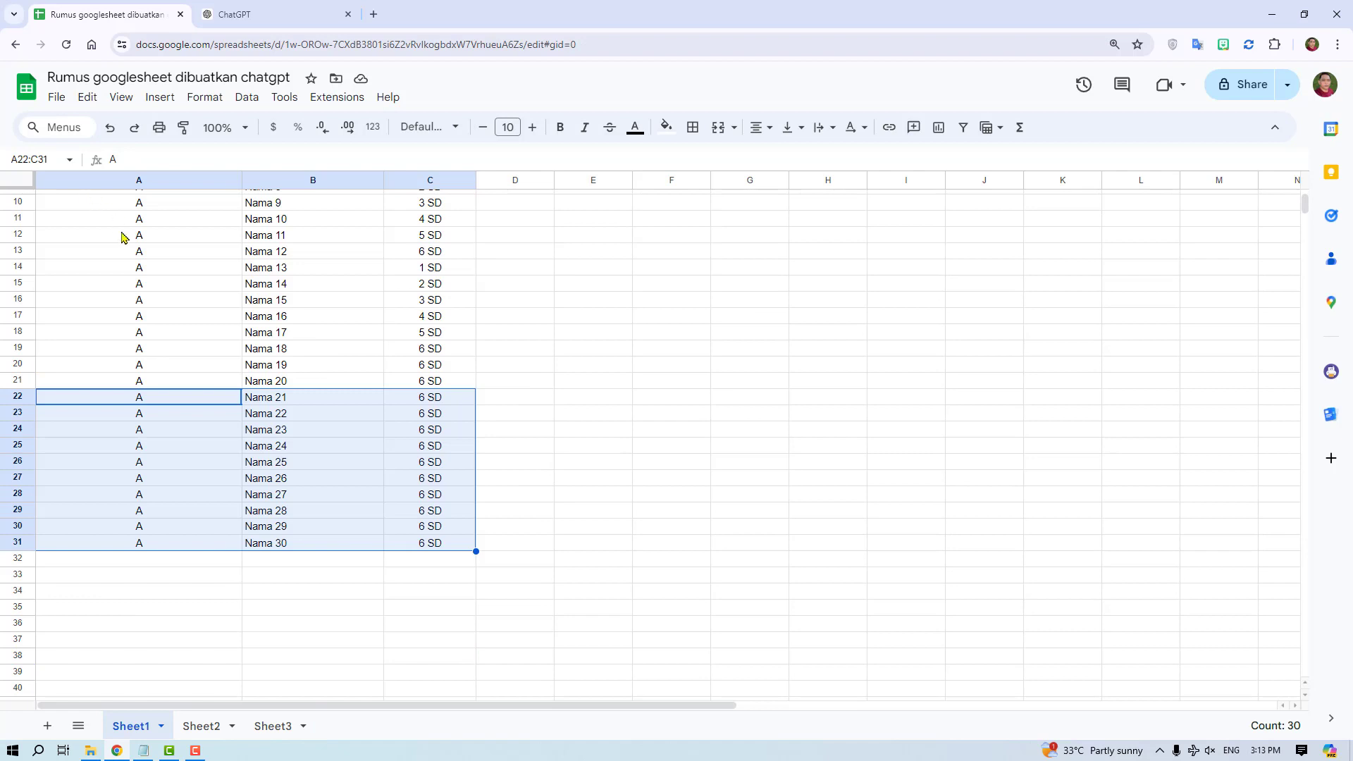
scroll(120, 225, "up", 3)
left_click_drag(116, 201, 428, 655)
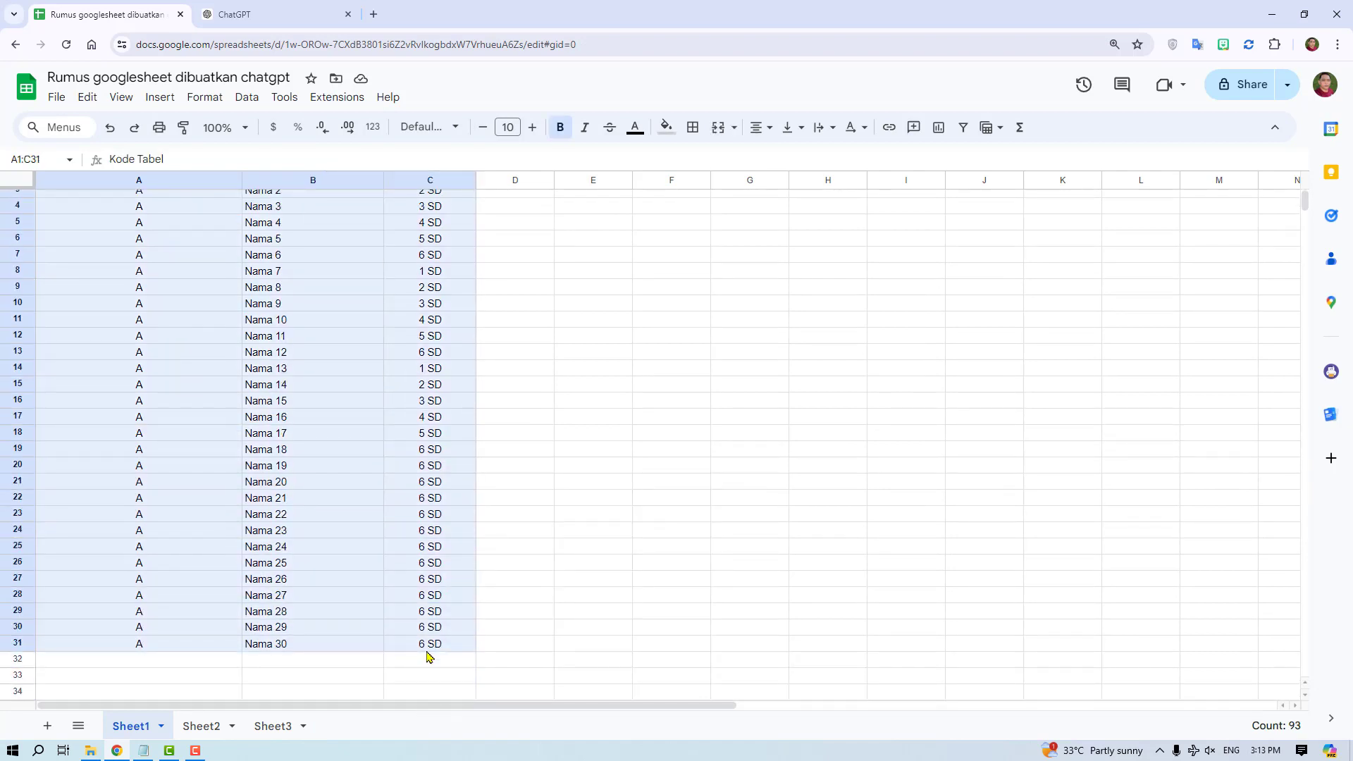
left_click(282, 730)
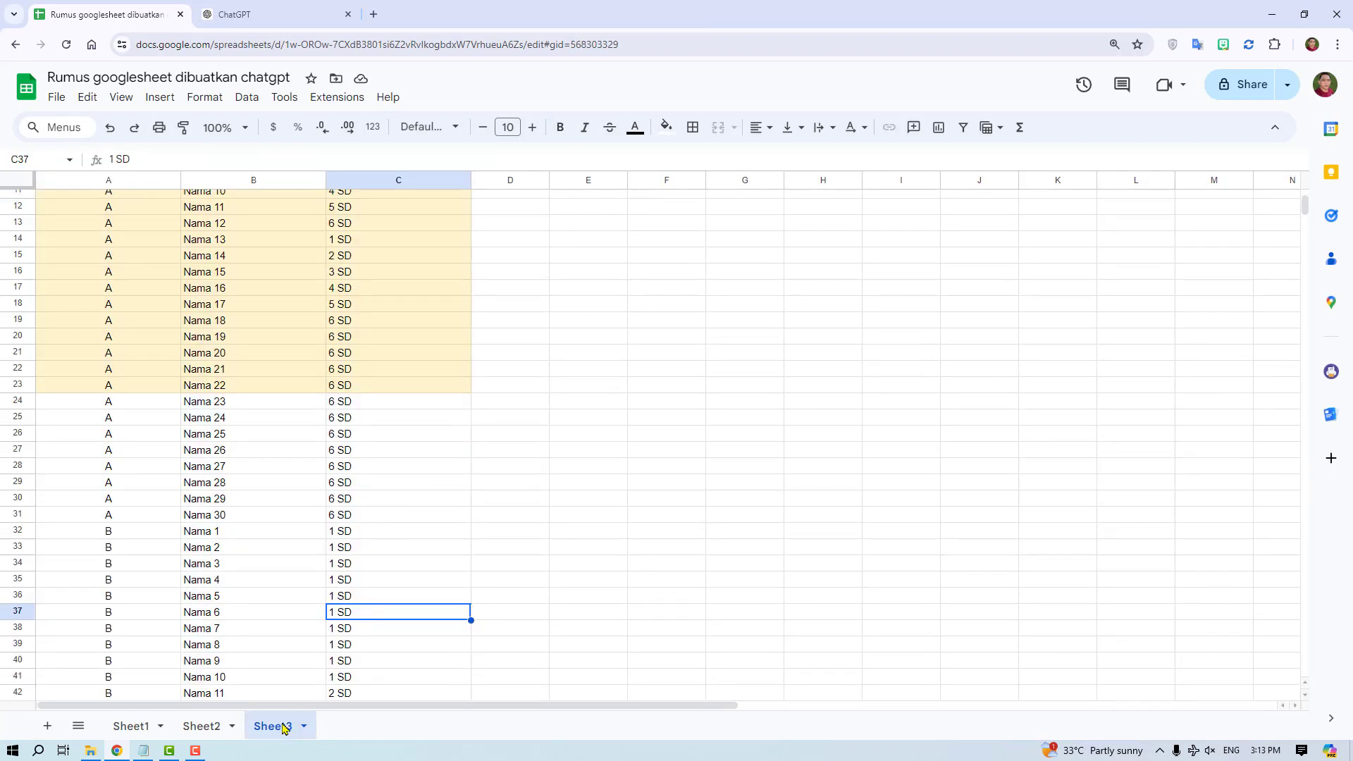
left_click(200, 727)
left_click(275, 726)
left_click(425, 520)
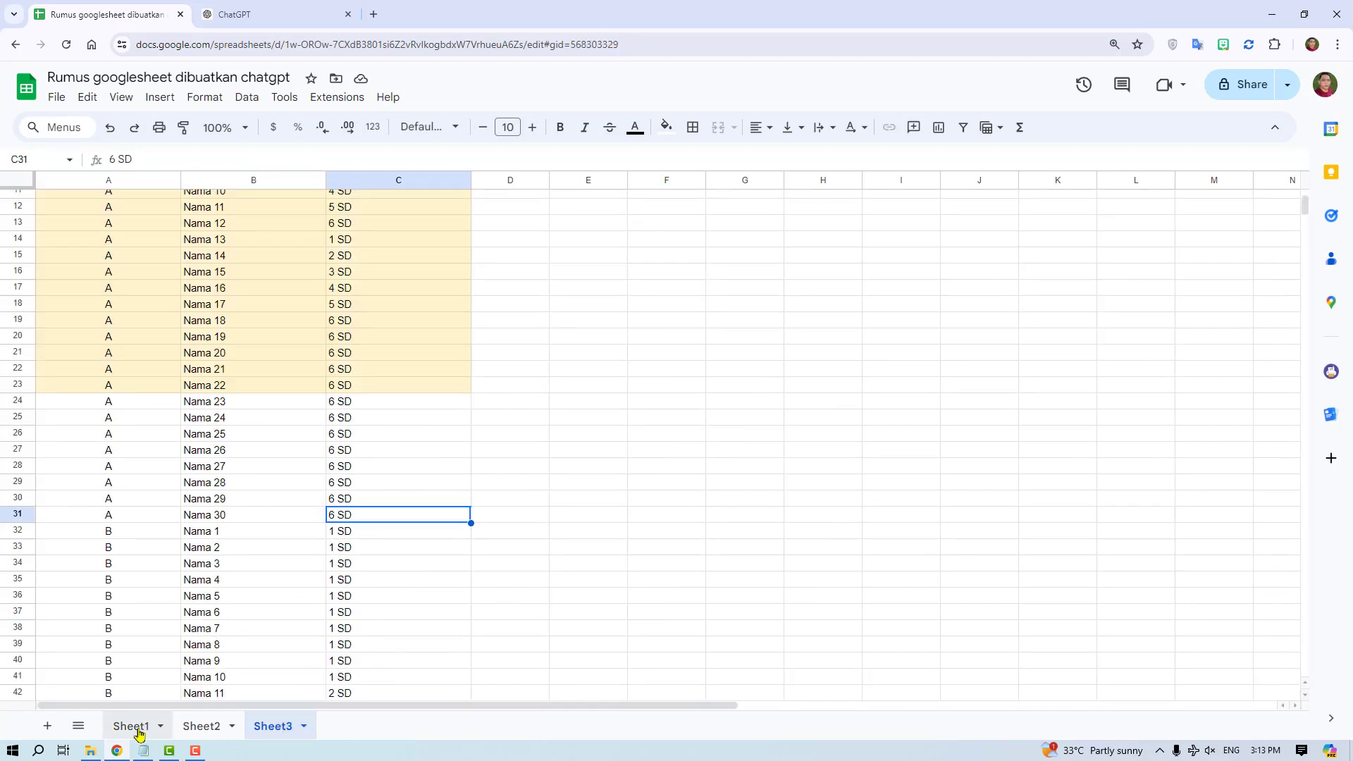
left_click(136, 727)
left_click(282, 726)
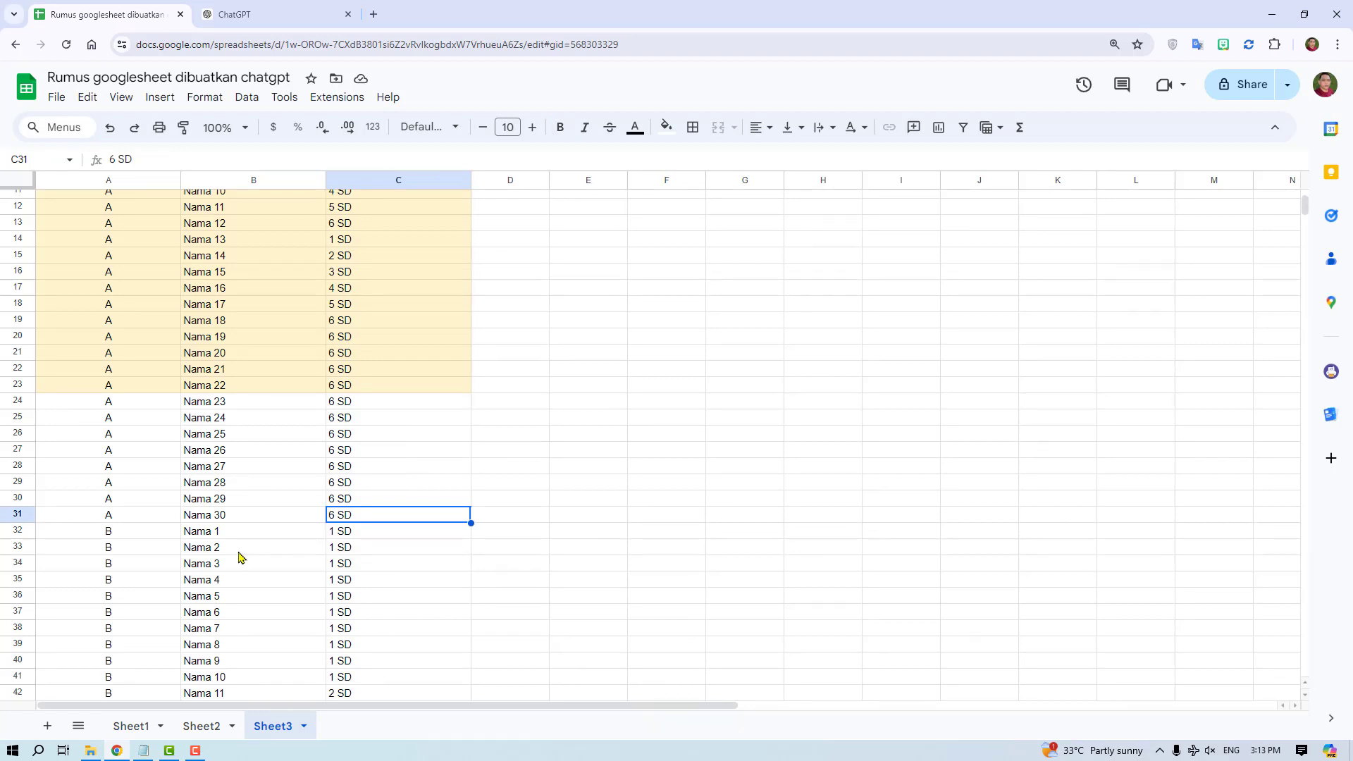
- Examine Sheet3's added table A rows 24 to 31 and the table B rows 32 to 53 beneath them
scroll(240, 553, "up", 3)
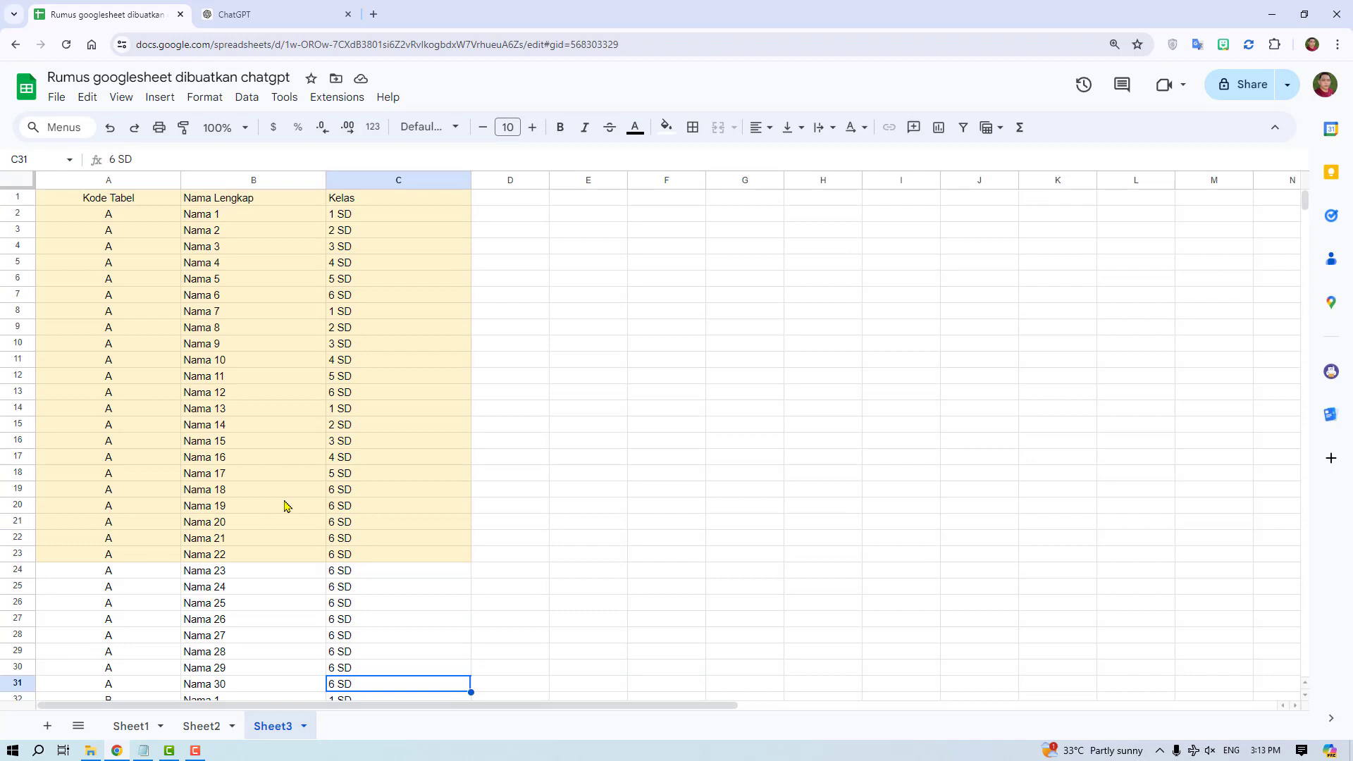
scroll(285, 506, "down", 3)
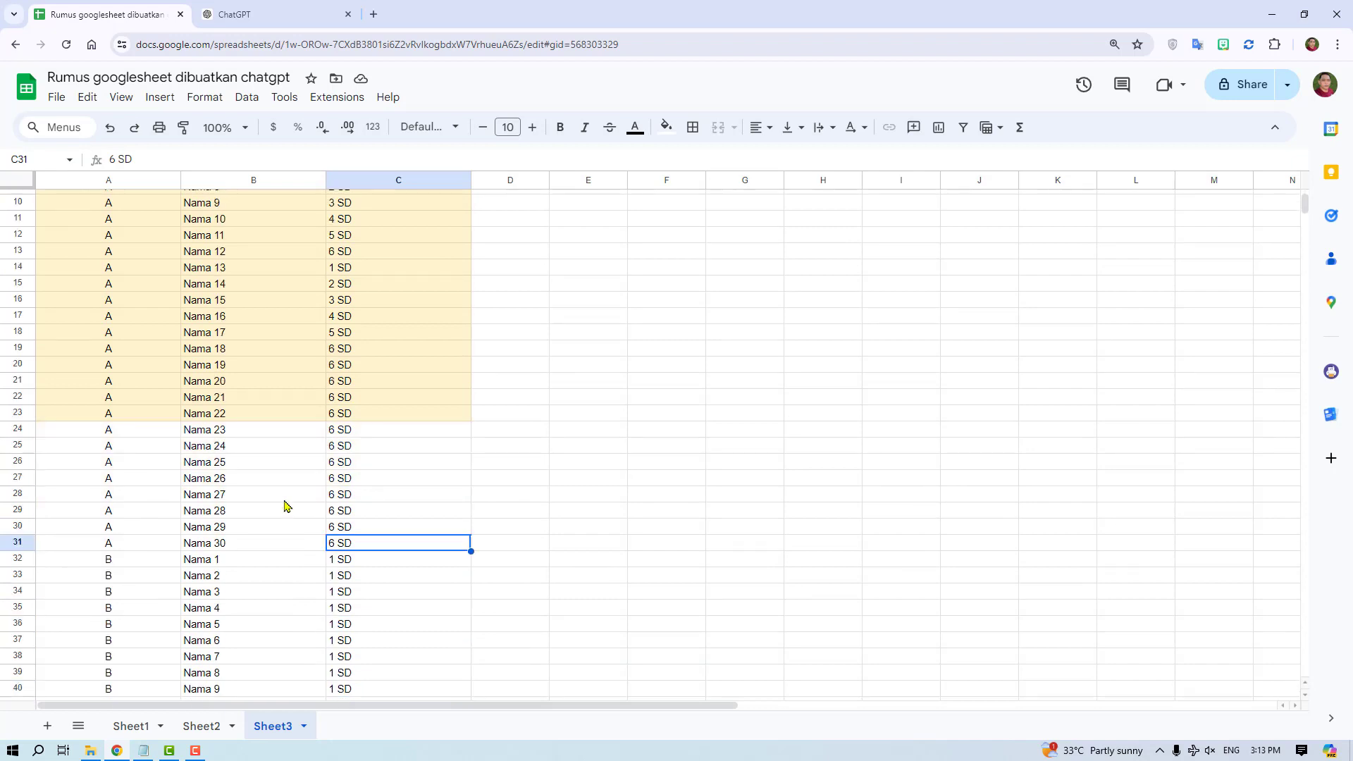
left_click_drag(107, 431, 395, 544)
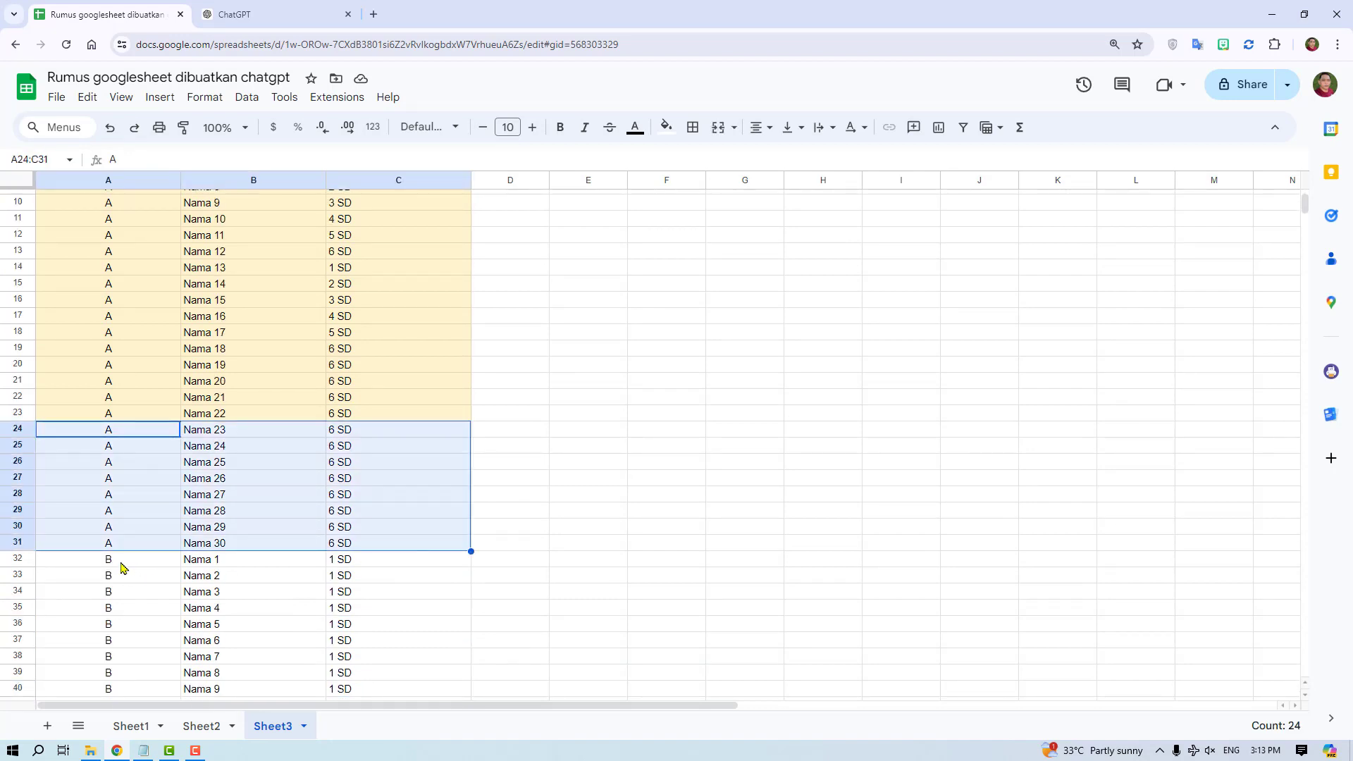
left_click_drag(121, 567, 388, 678)
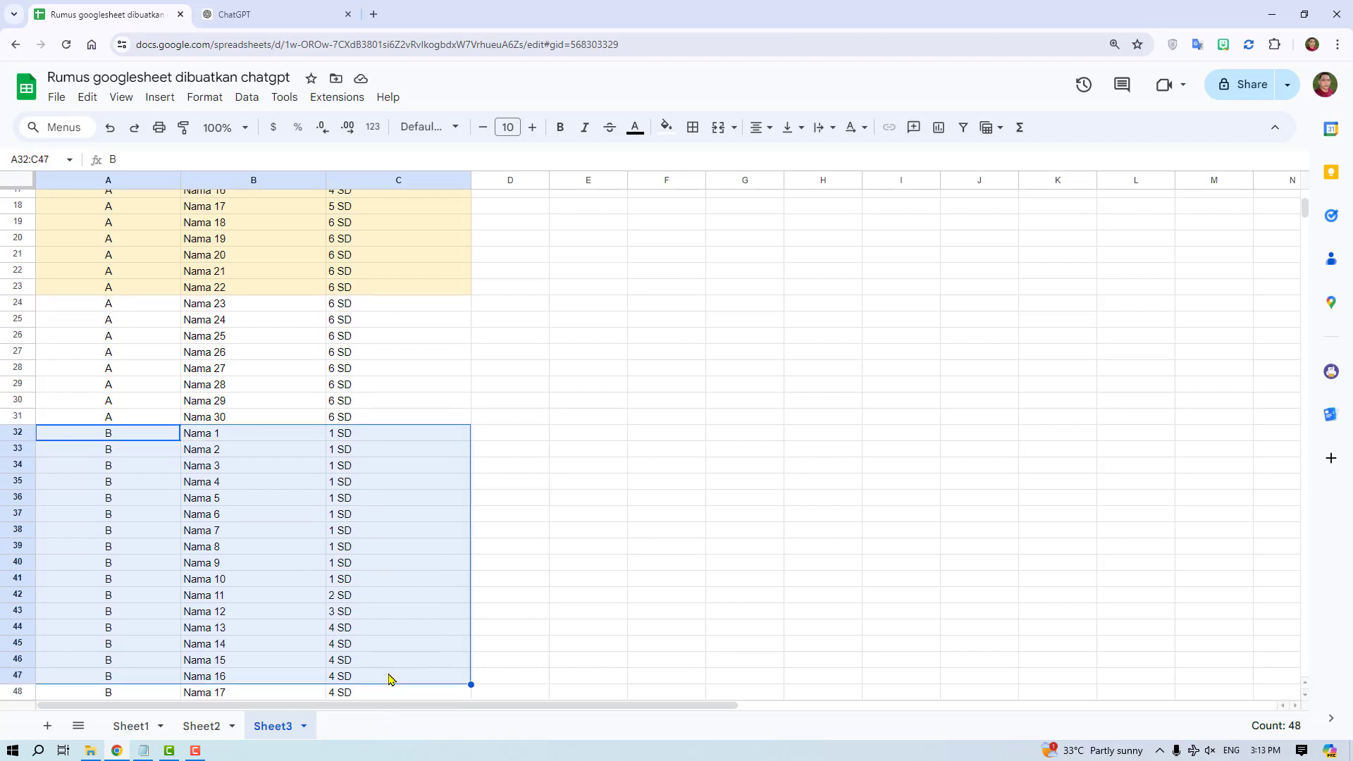
left_click(397, 584)
scroll(187, 493, "down", 1)
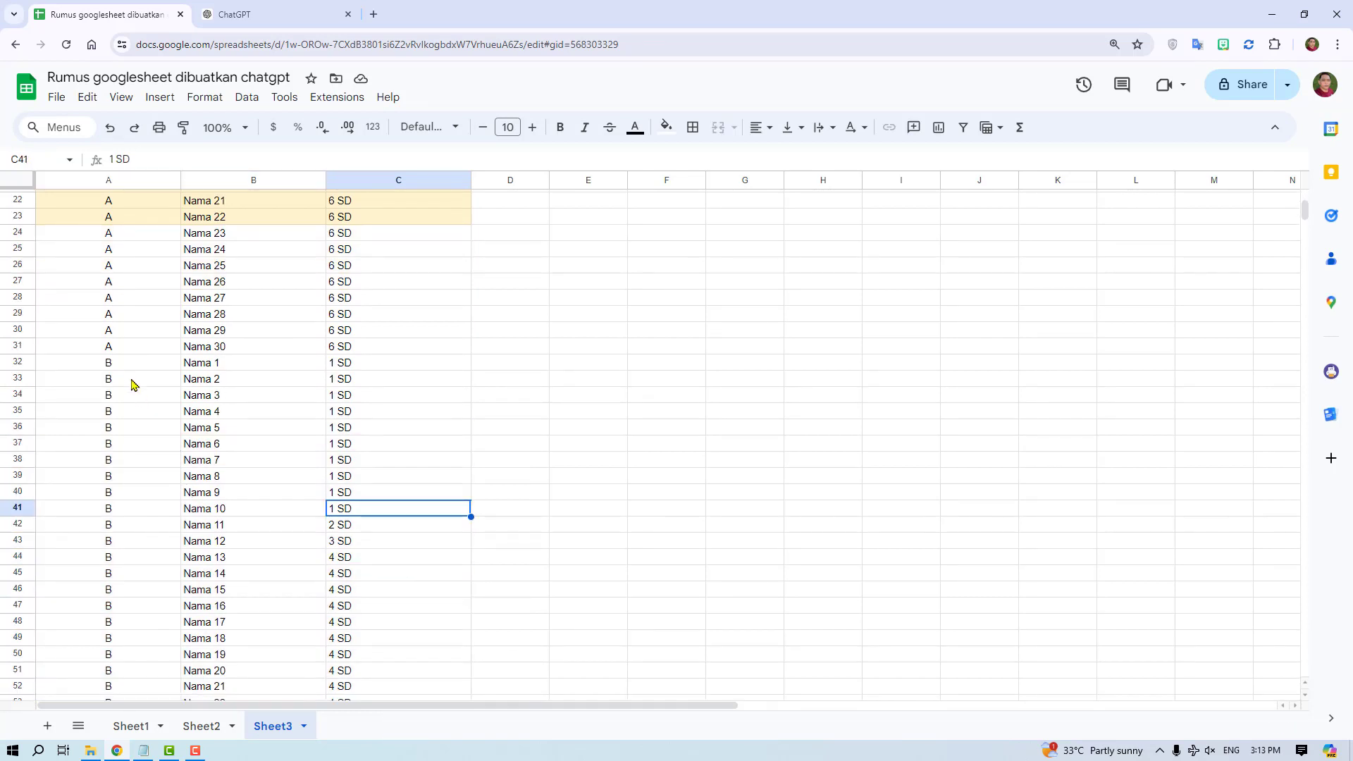
left_click_drag(131, 365, 384, 630)
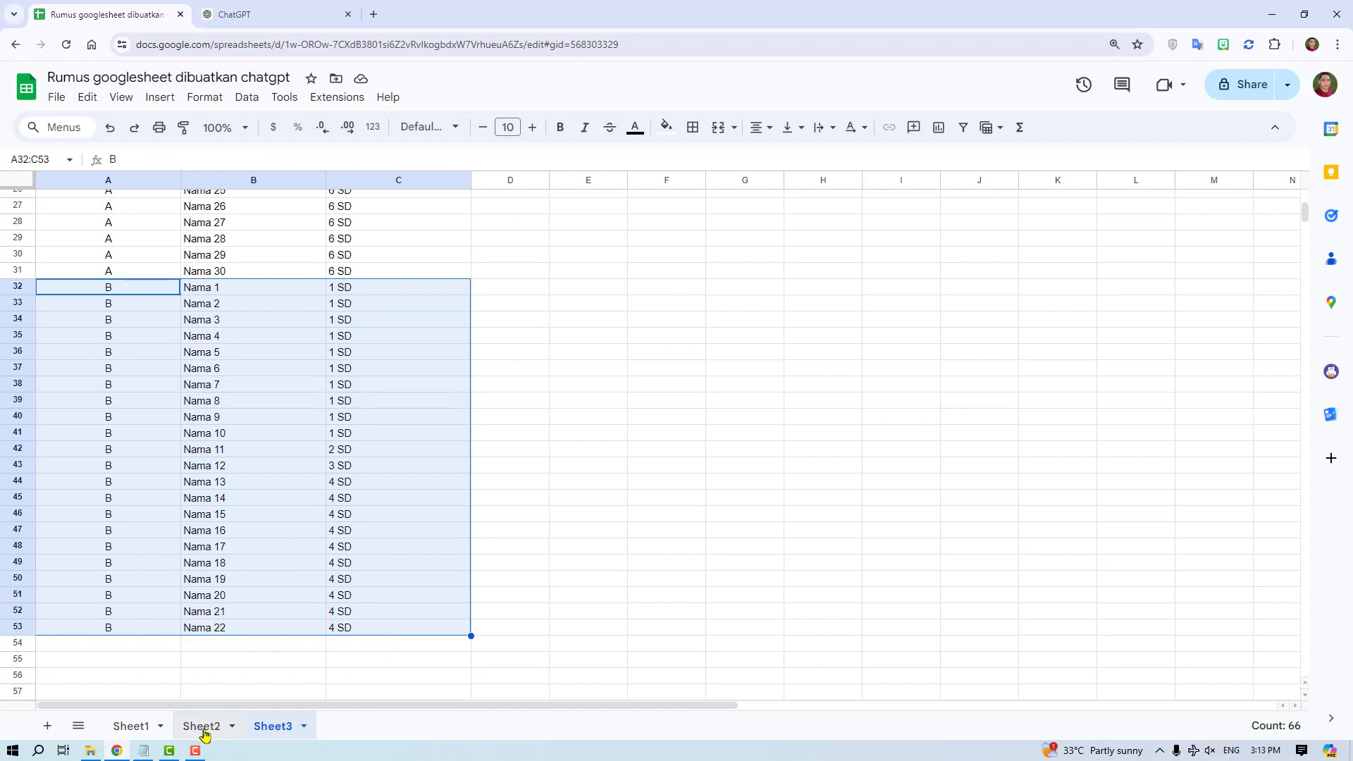
- Fill Sheet2's last table rows down by two rows, adding Nama 23 and Nama 24
left_click(201, 726)
left_click_drag(155, 402, 466, 451)
- Check Sheet3 for the added table B rows Nama 23 and Nama 24 and the table A rows 24 to 31
left_click(275, 725)
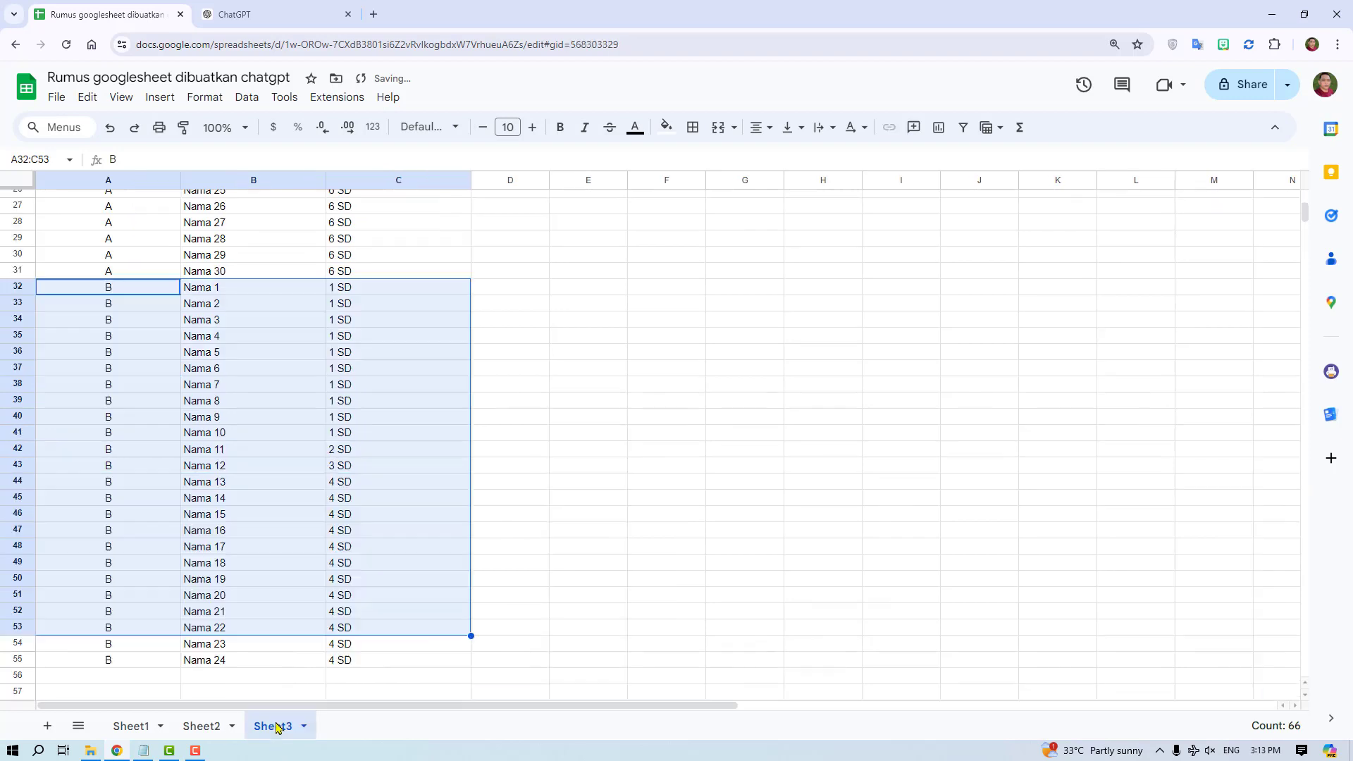
scroll(267, 620, "down", 3)
left_click_drag(116, 504, 387, 522)
scroll(387, 528, "up", 7)
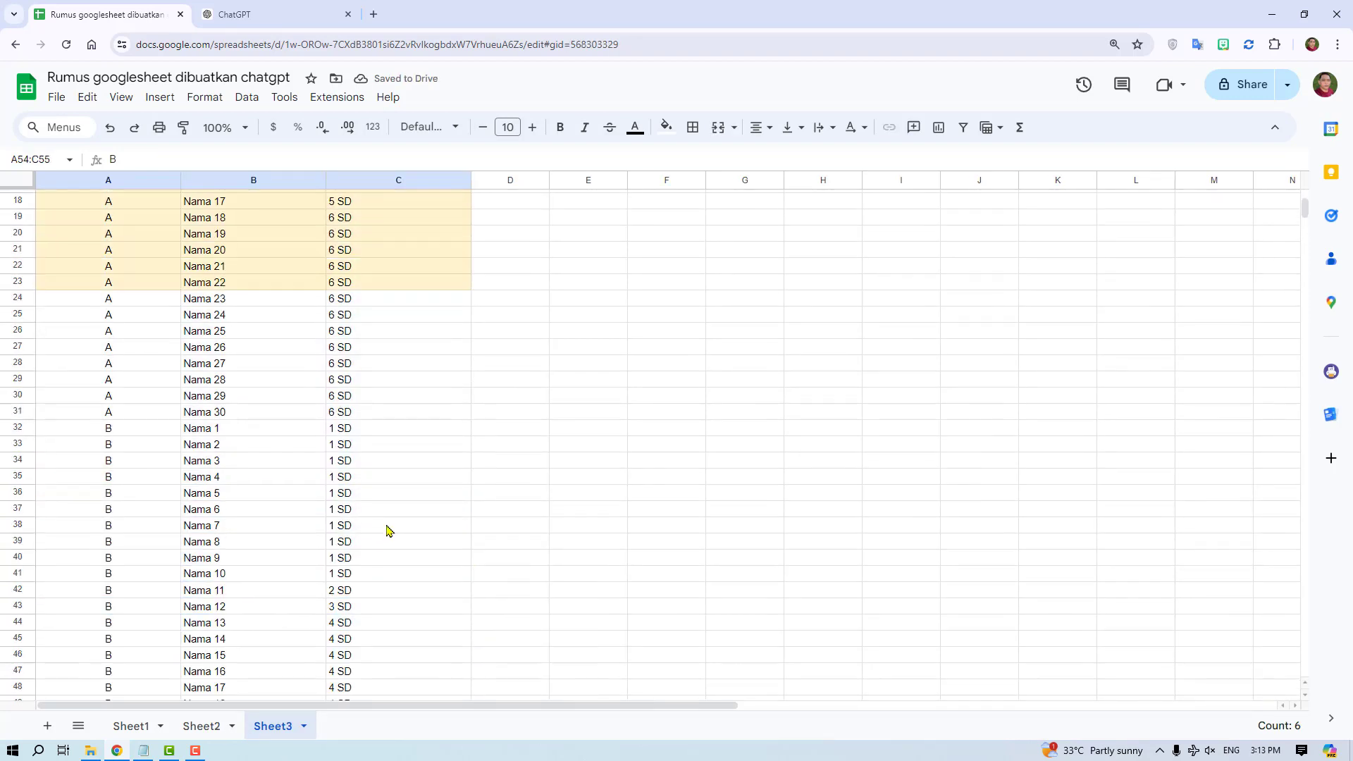
left_click_drag(107, 373, 374, 493)
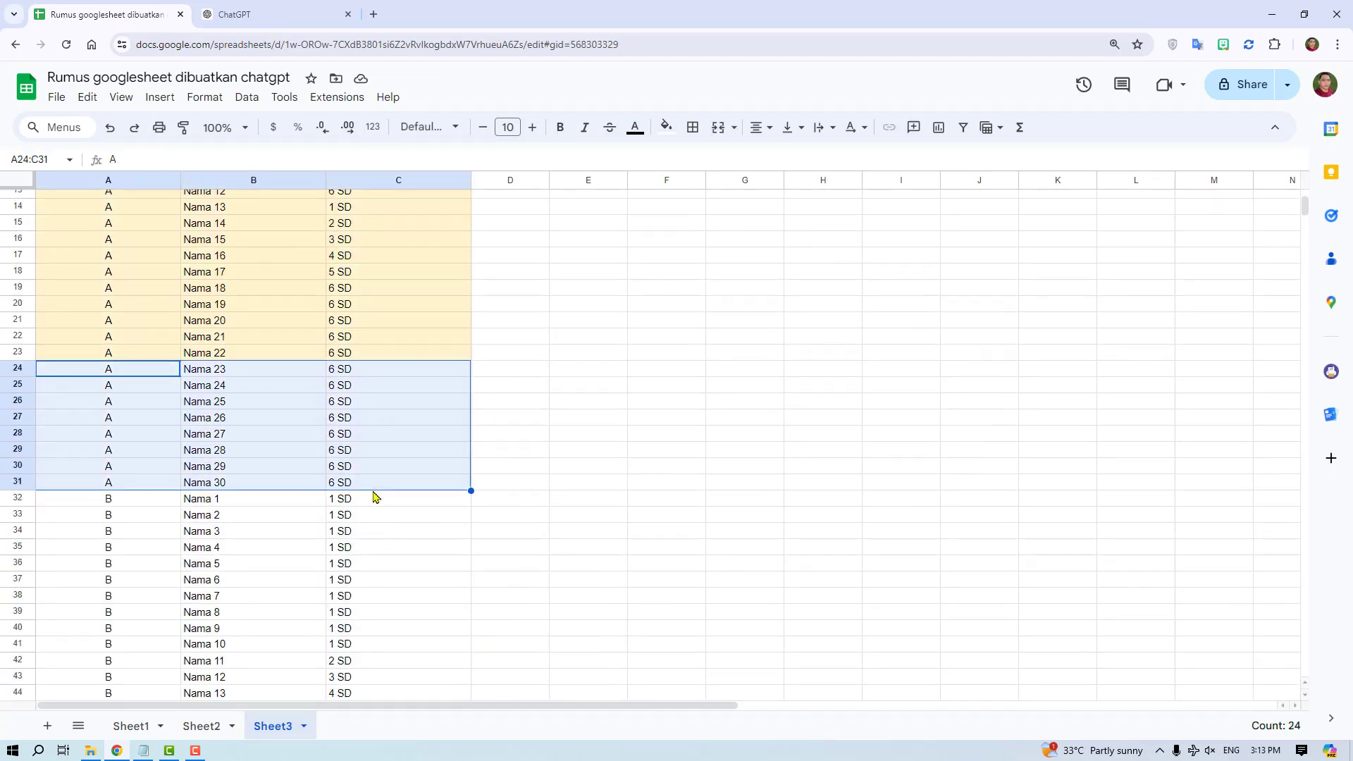
- Try to fill only columns B and C of Sheet1's table down to row 37, check Sheet3, and undo the fill
left_click(134, 725)
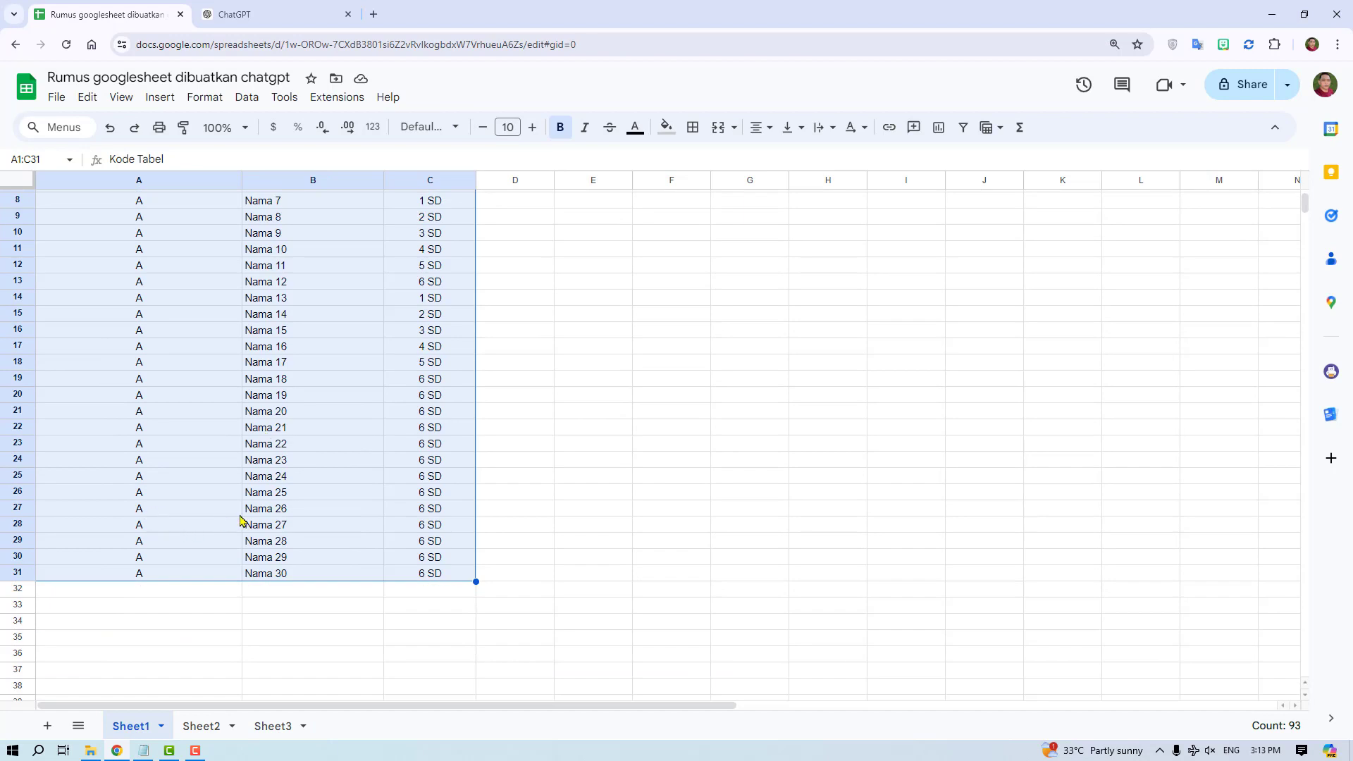
left_click_drag(268, 508, 466, 578)
left_click_drag(470, 604, 465, 669)
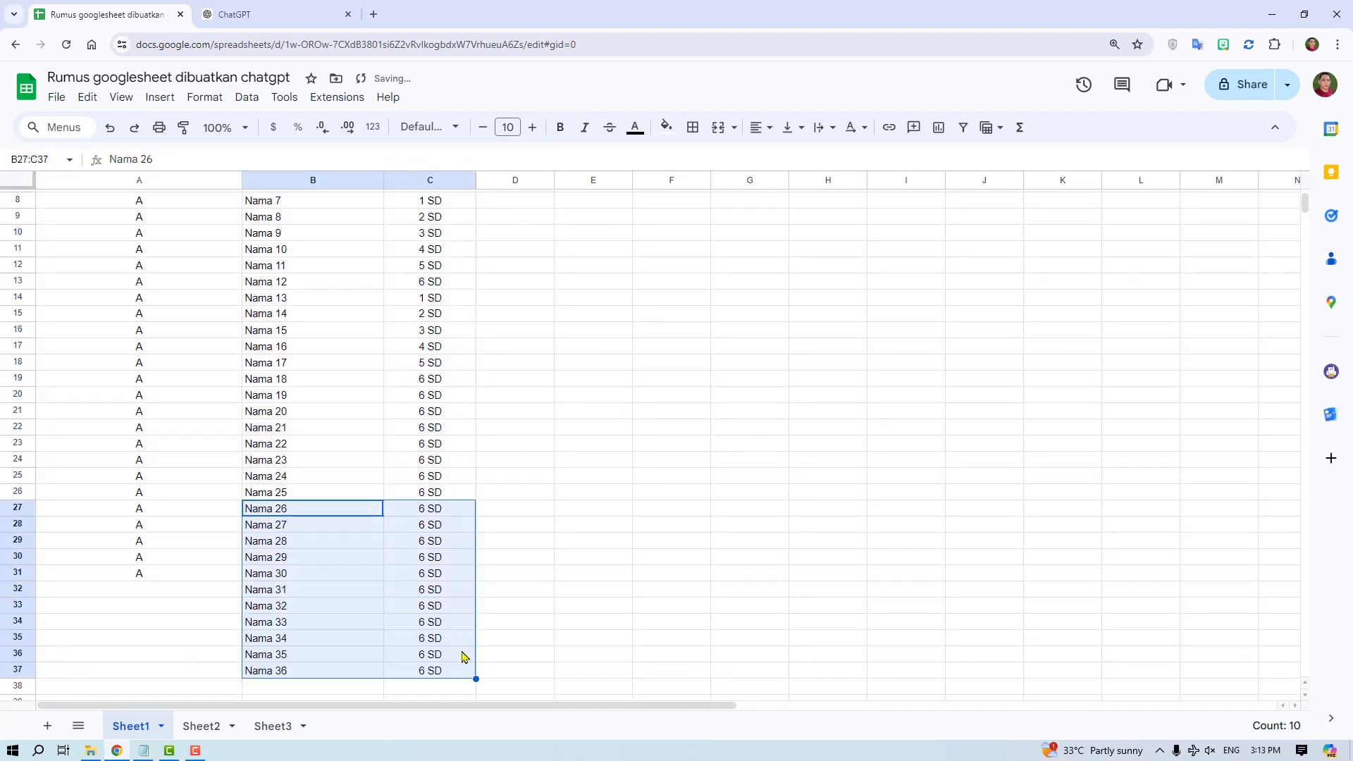
left_click(272, 727)
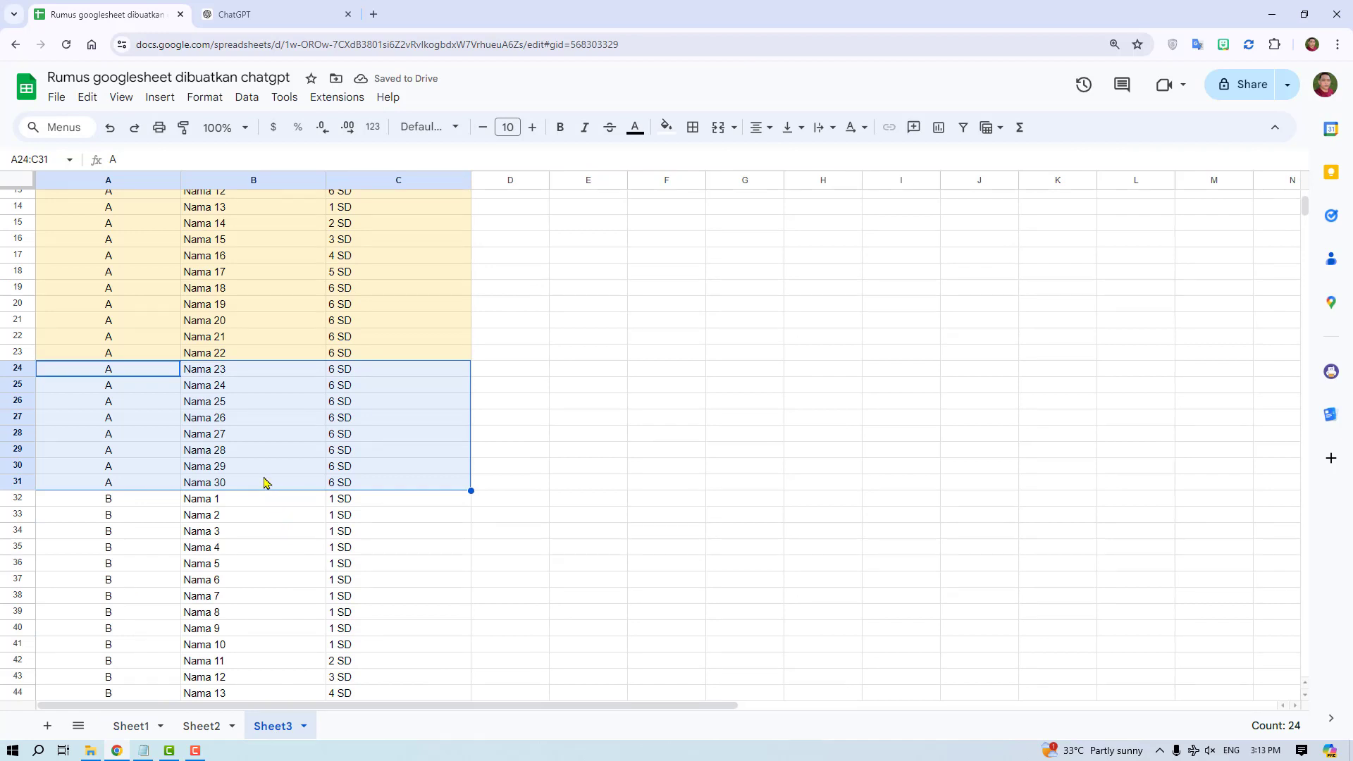
left_click(132, 726)
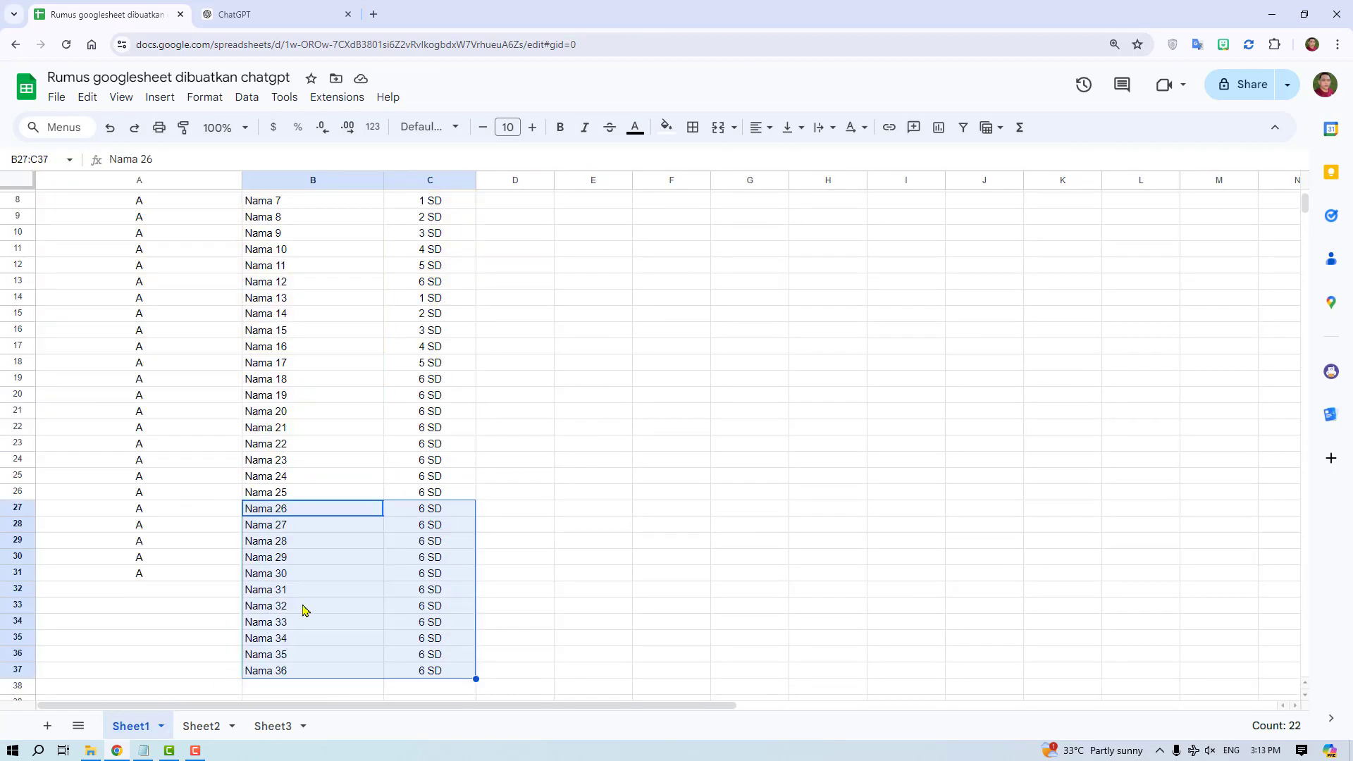
key("ctrl+z")
left_click(277, 635)
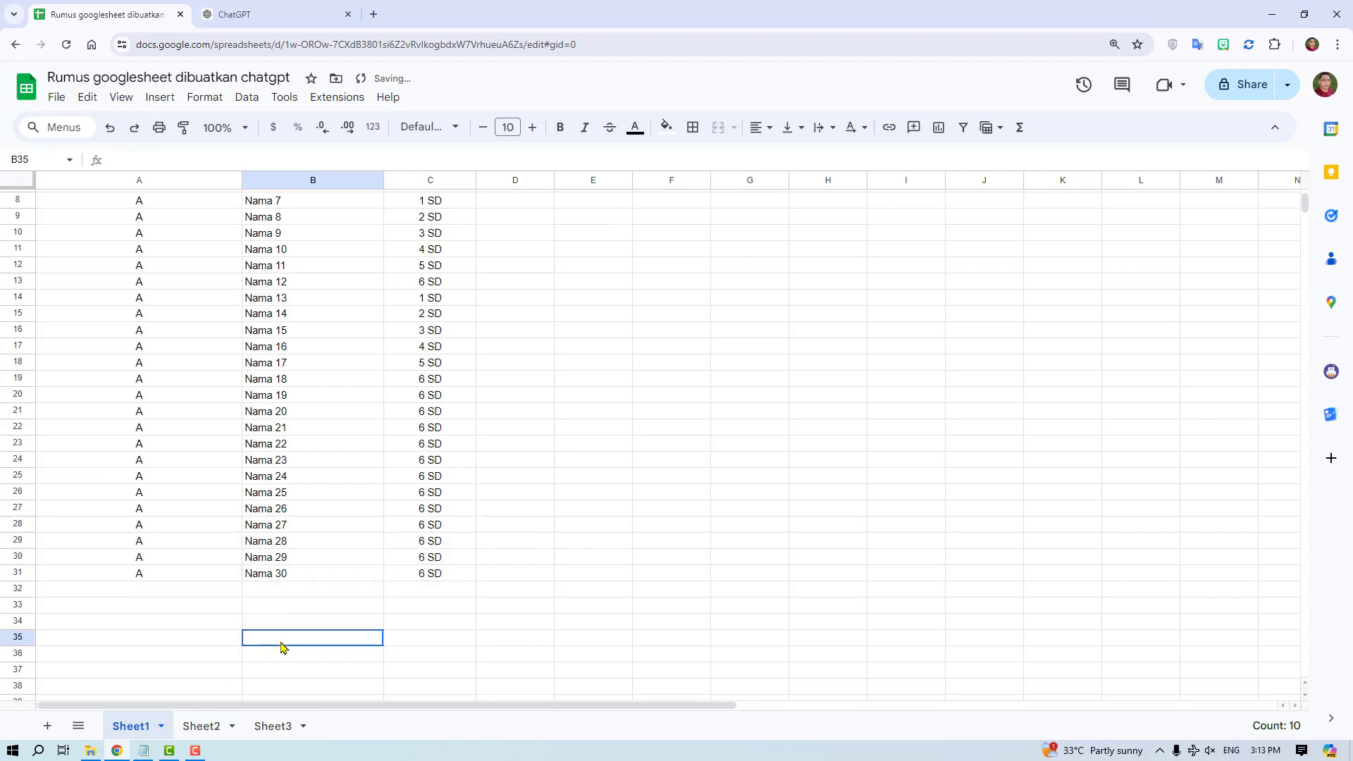
- Fill all three columns of Sheet1's last rows down to row 36, adding Nama 31 through Nama 35
left_click_drag(155, 514, 468, 574)
left_click(478, 580)
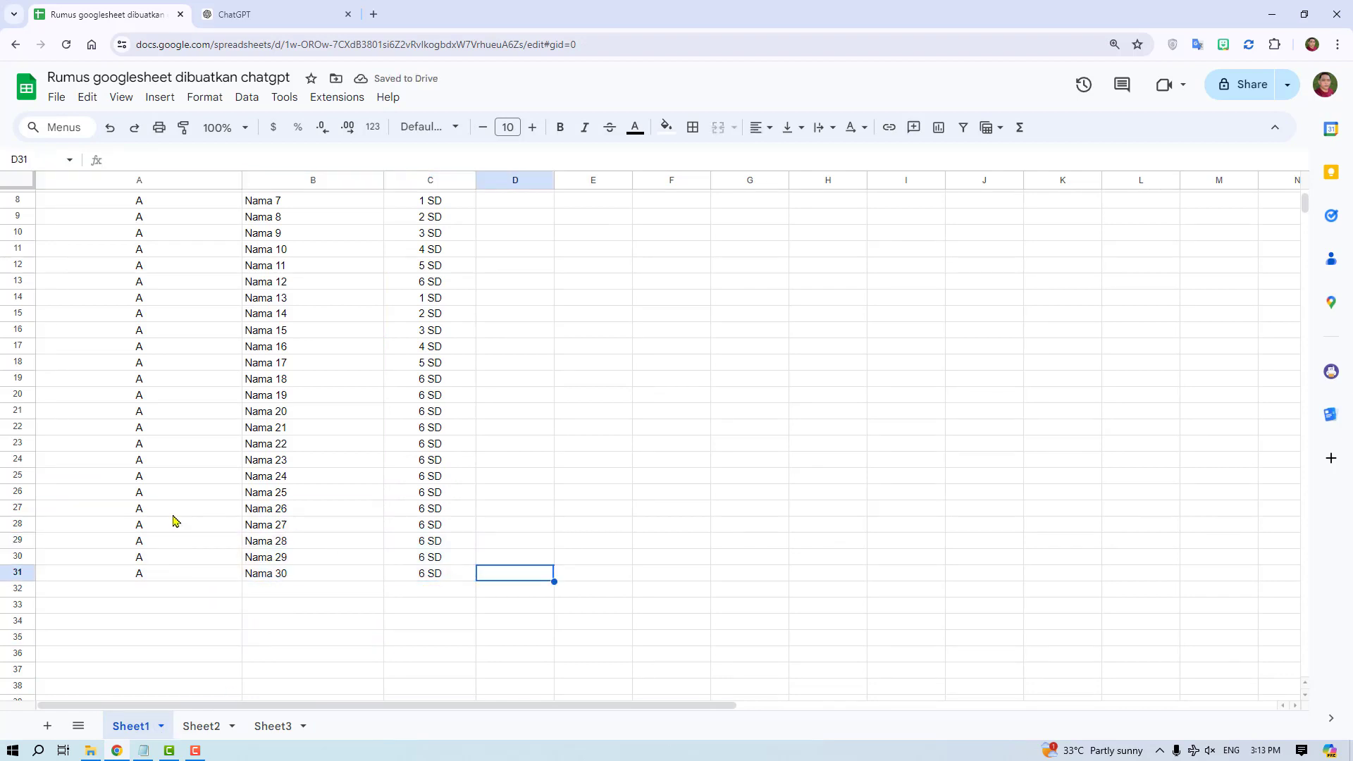
left_click_drag(172, 514, 468, 656)
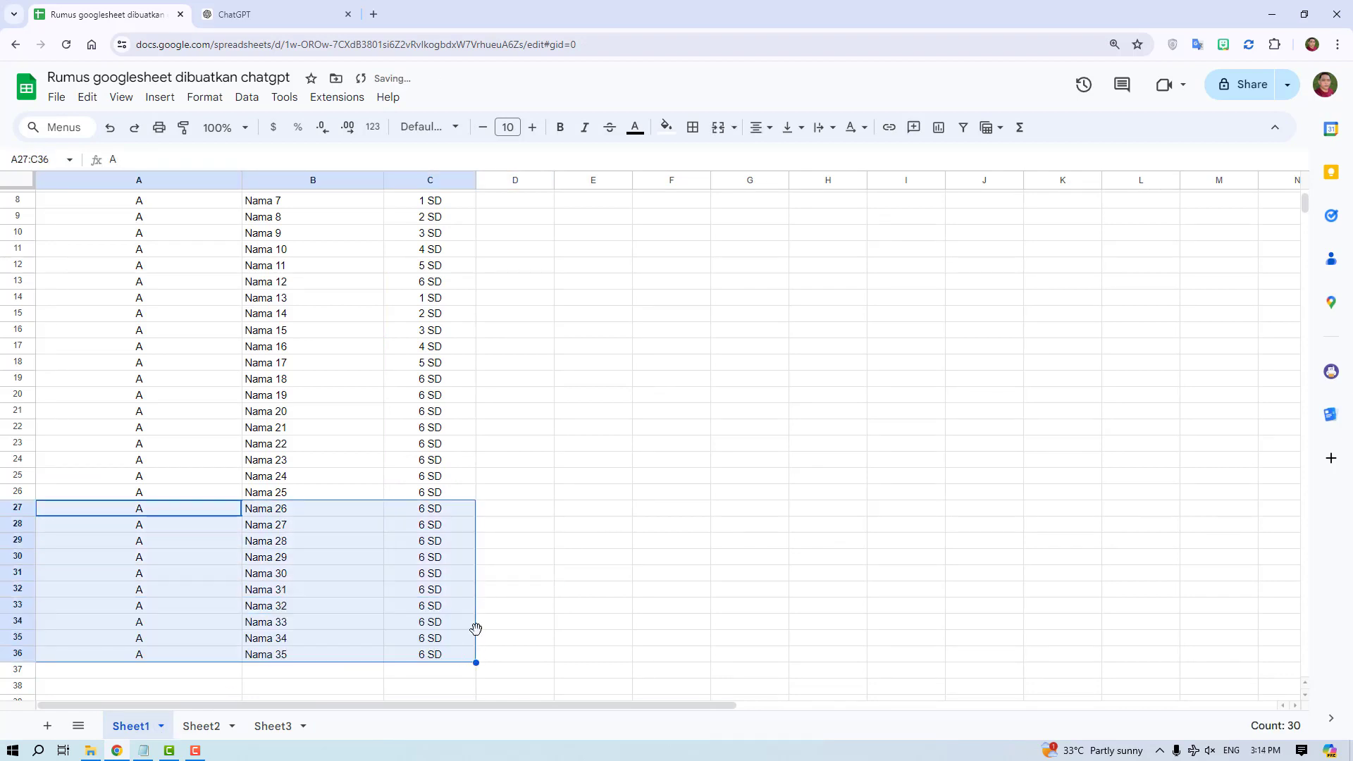
- Check Sheet3's combined table for the added Nama 31 to Nama 35 rows, the table B rows below and the table's beginning
left_click(266, 737)
left_click_drag(118, 500, 374, 564)
scroll(307, 501, "down", 5)
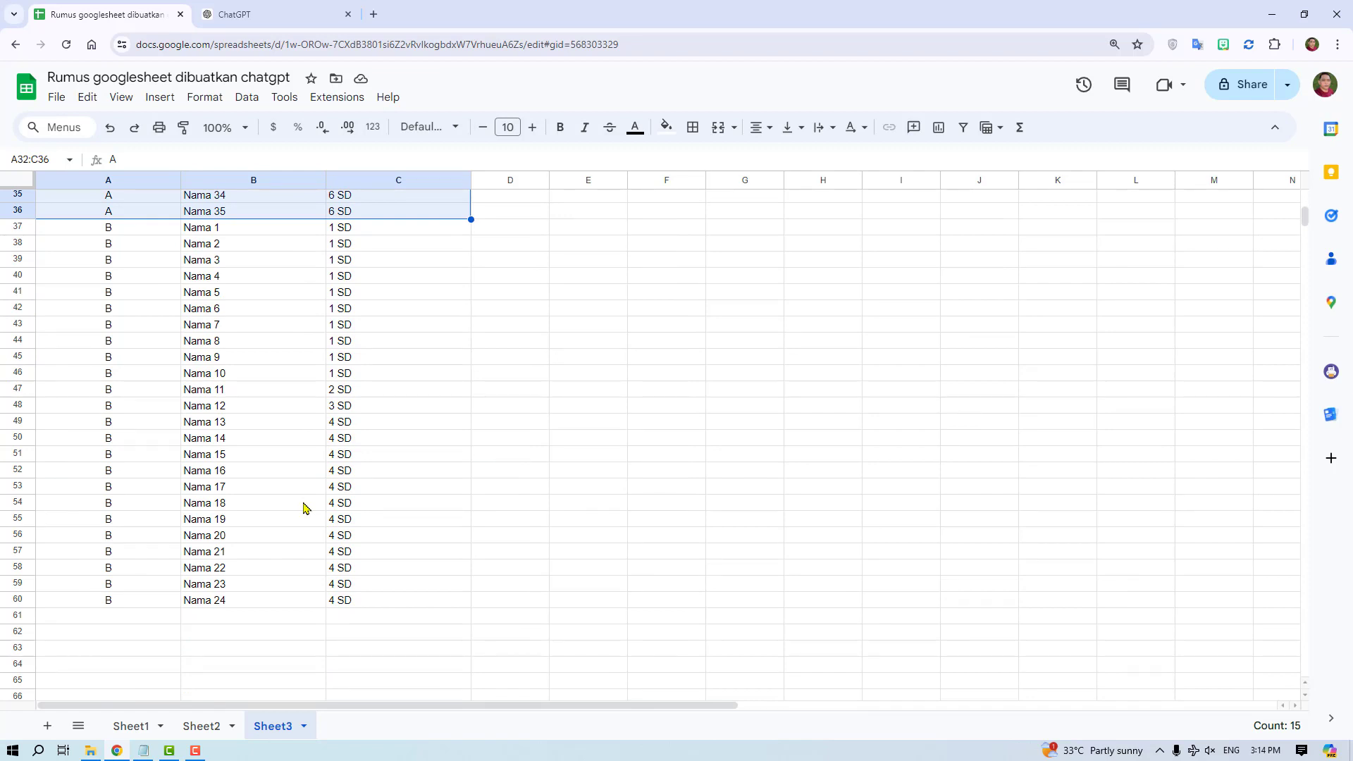
scroll(304, 507, "up", 3)
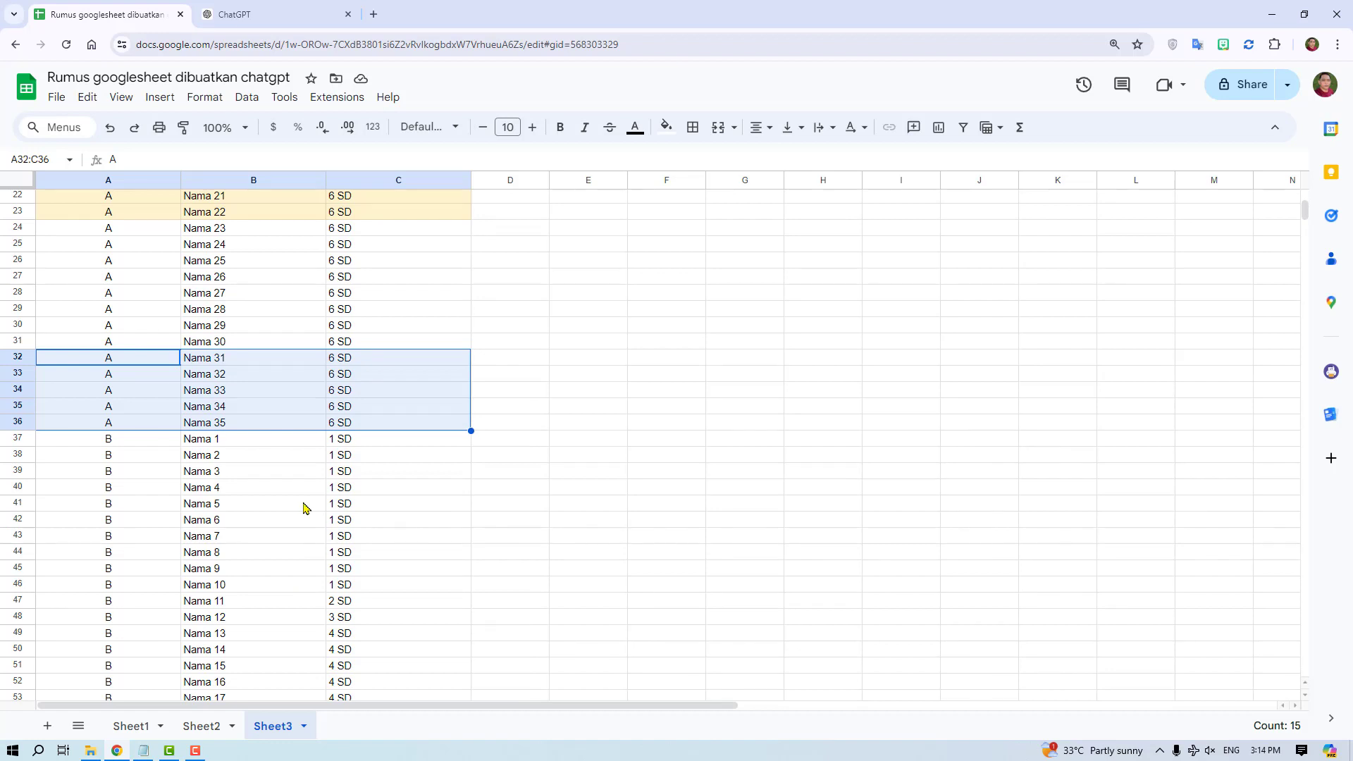
scroll(303, 508, "up", 4)
left_click(293, 416)
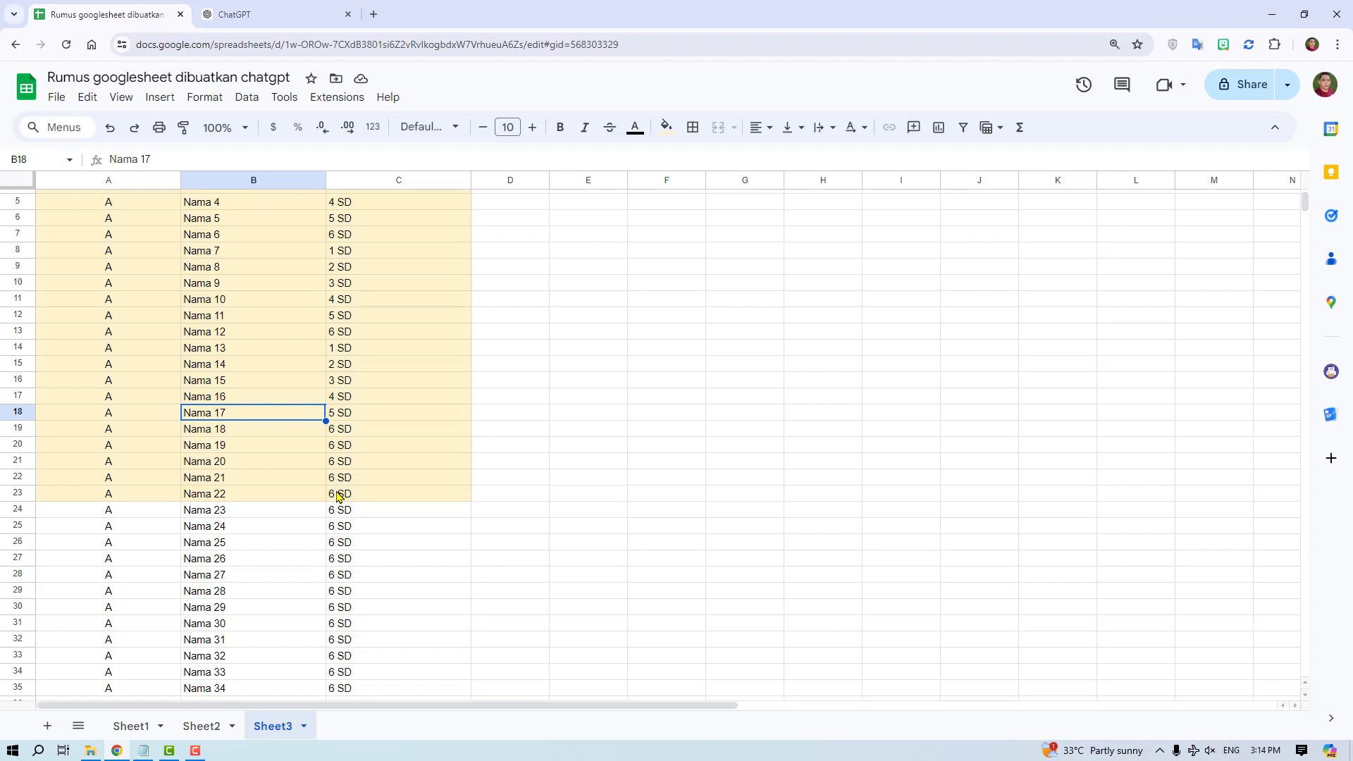
scroll(346, 462, "up", 1)
left_click(333, 414)
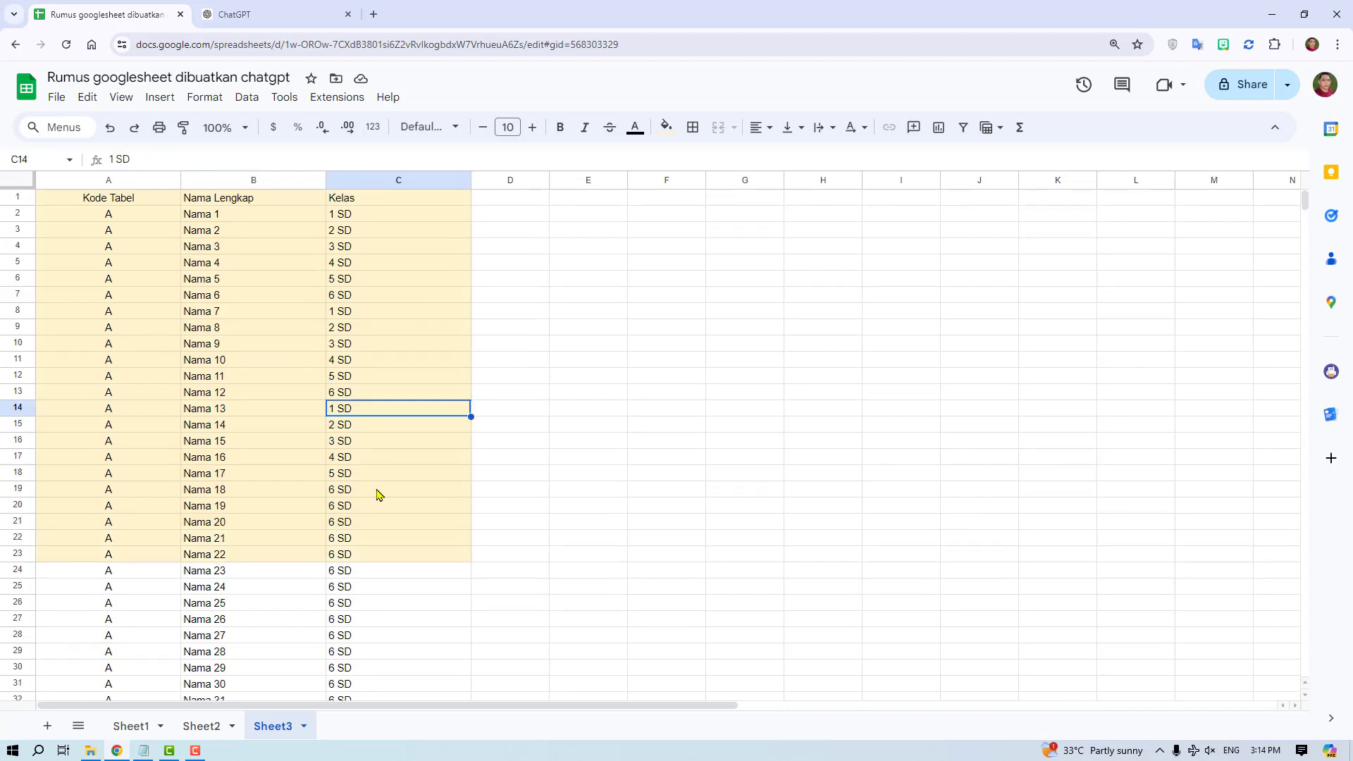